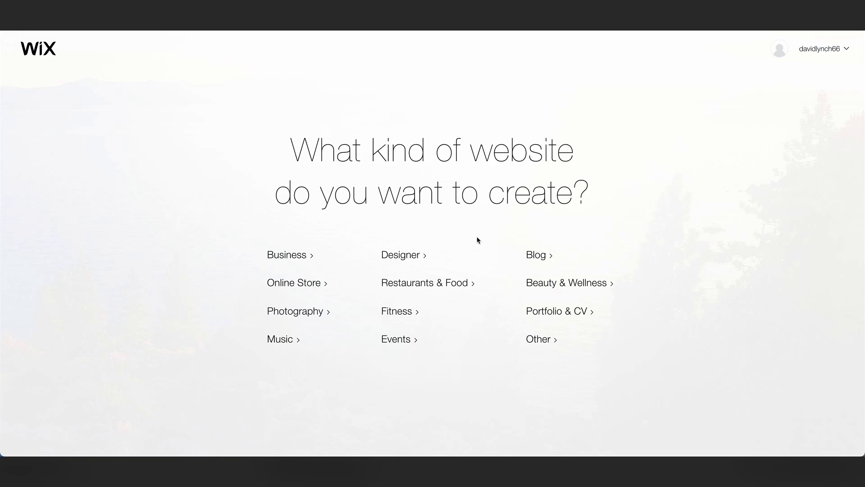
# Pick the Designer category for the new website.
pyautogui.click(417, 256)
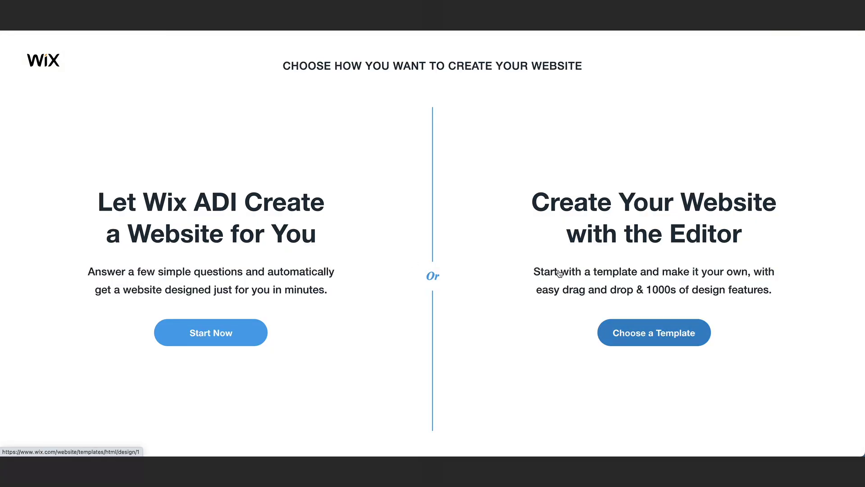
# Filter templates to Art & Illustration and start editing the Illustrator Portfolio template.
pyautogui.click(686, 341)
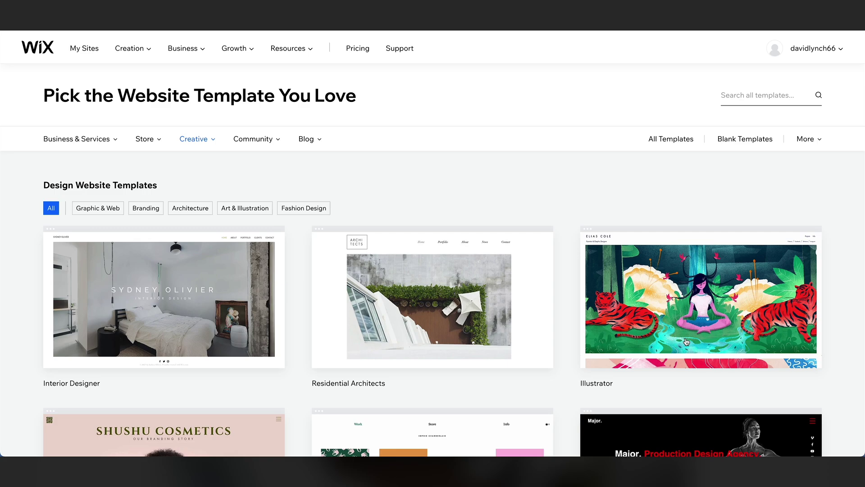
pyautogui.click(253, 213)
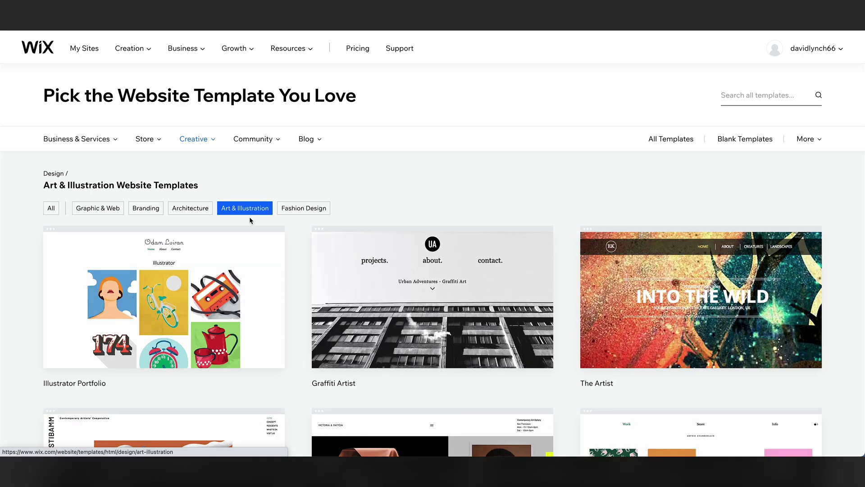
pyautogui.moveTo(217, 270)
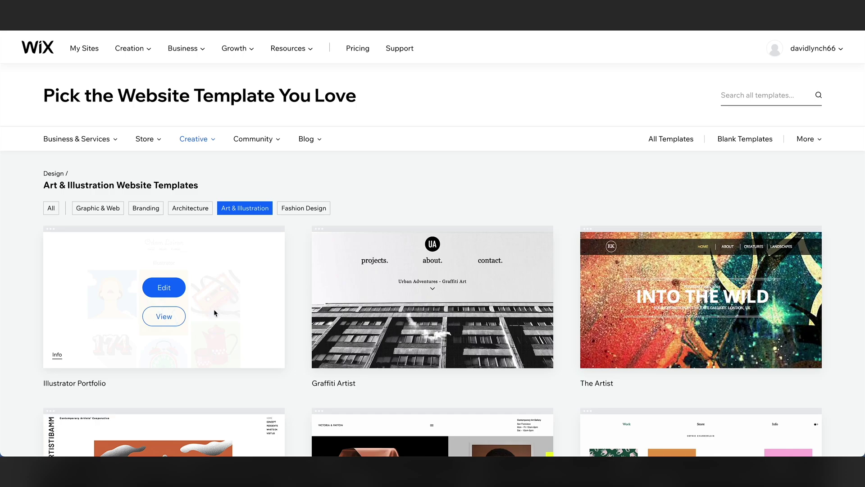
pyautogui.click(161, 321)
pyautogui.click(314, 335)
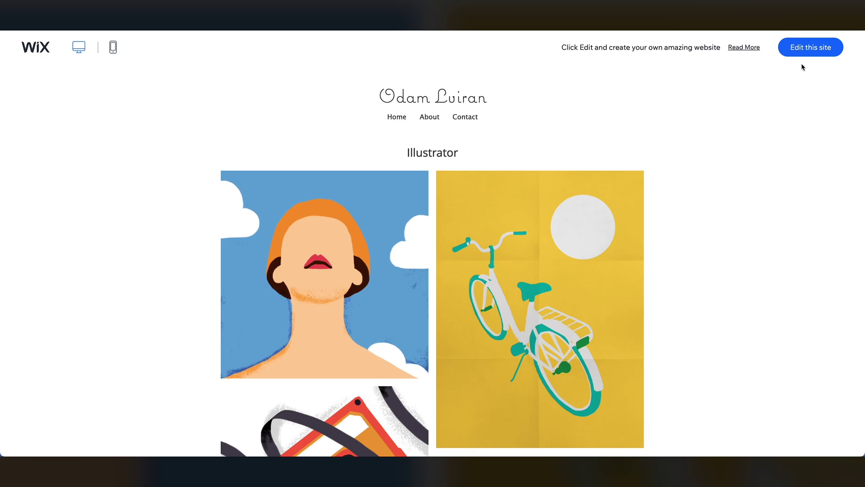
pyautogui.click(820, 54)
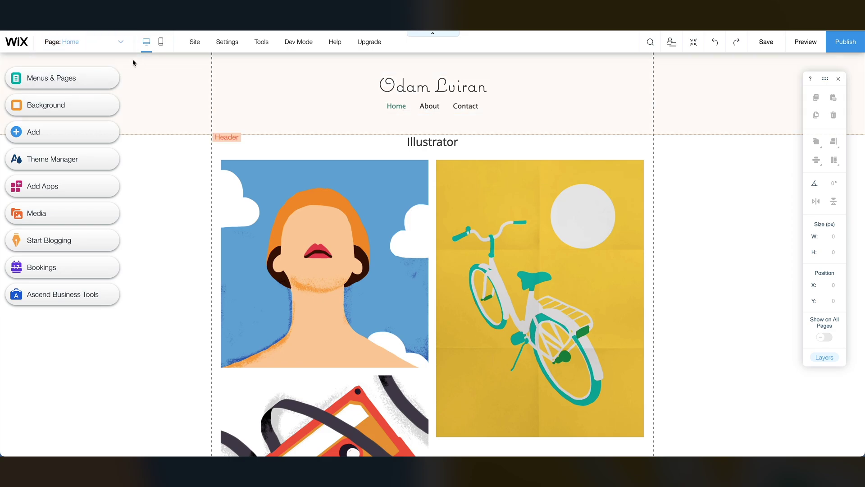
pyautogui.click(122, 43)
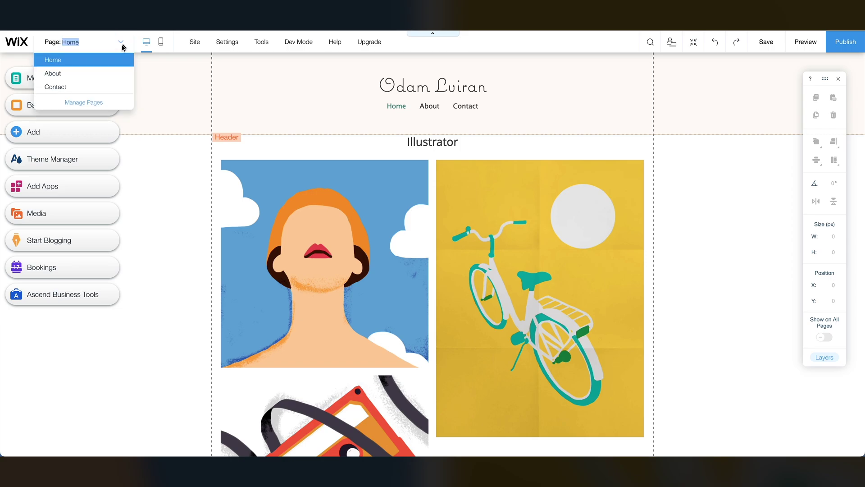
pyautogui.click(100, 74)
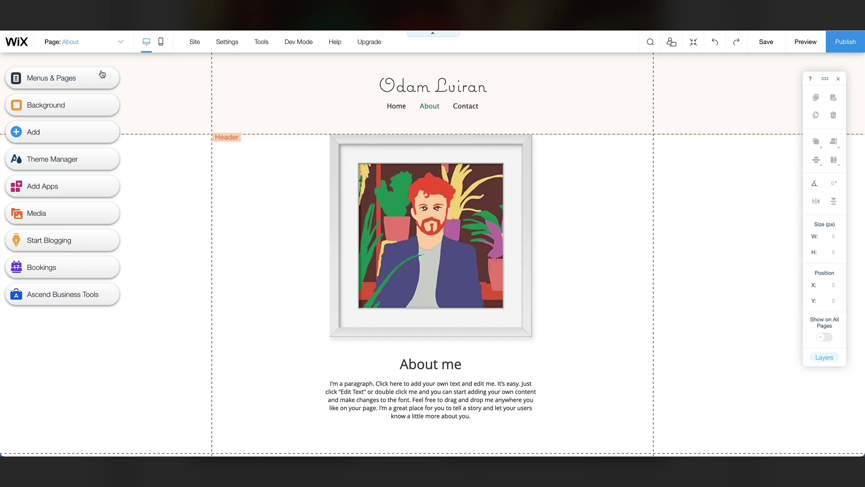
pyautogui.click(162, 45)
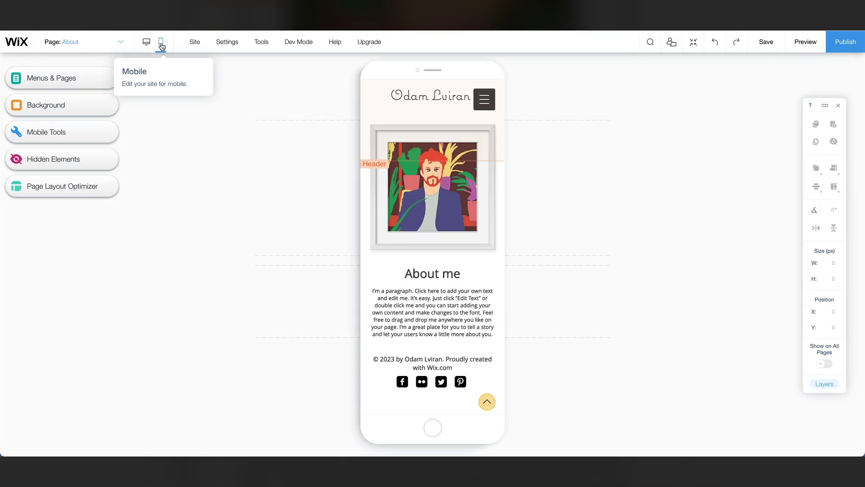
pyautogui.click(210, 343)
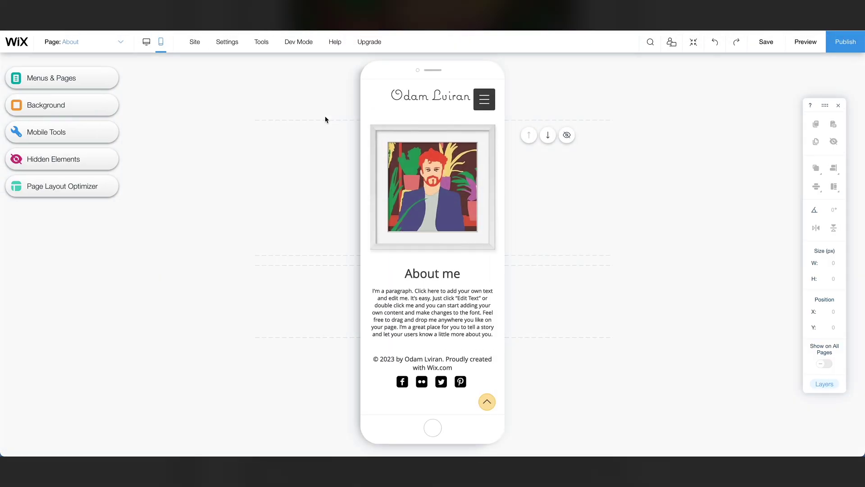
pyautogui.click(148, 43)
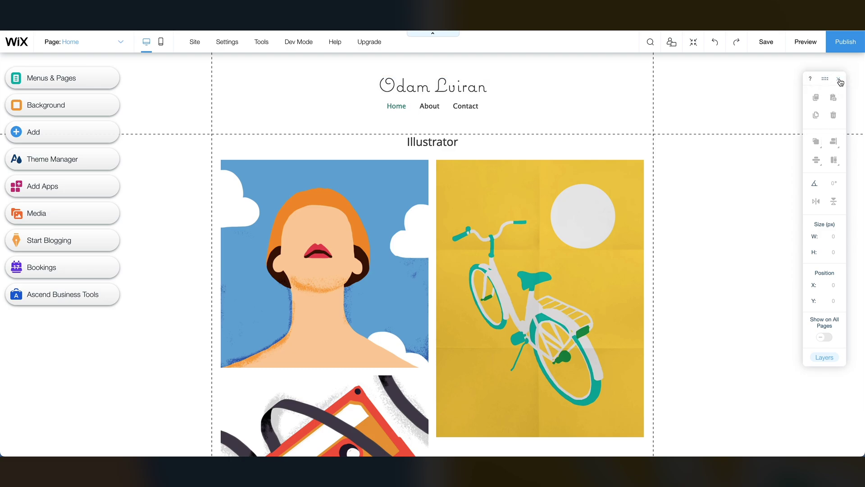
pyautogui.click(839, 78)
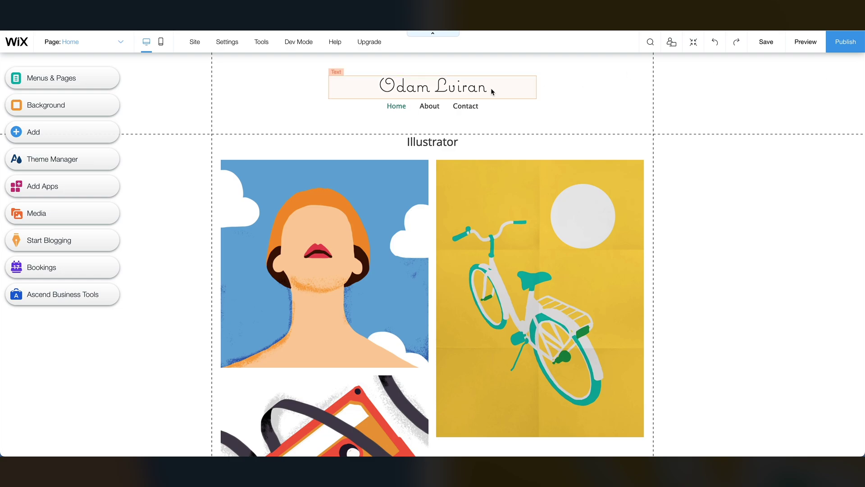
pyautogui.click(467, 90)
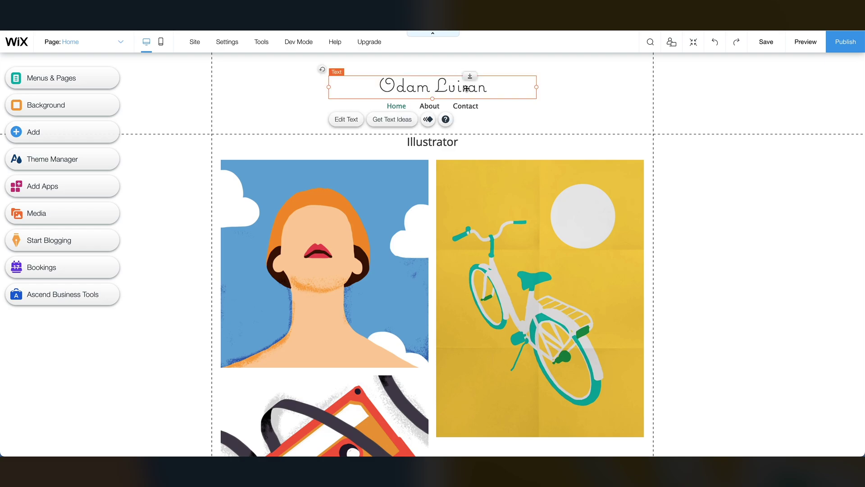
pyautogui.click(466, 88)
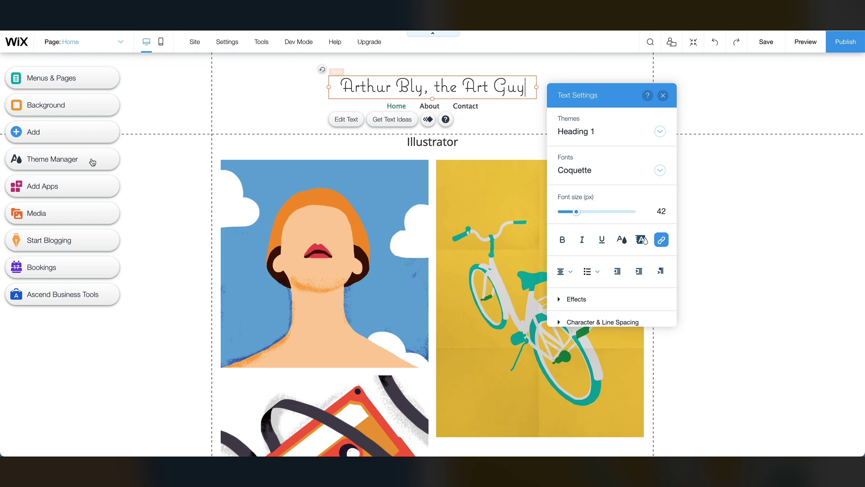
# Set the Heading 1 text theme font to DIN Neuzeit Grotesk.
pyautogui.click(93, 162)
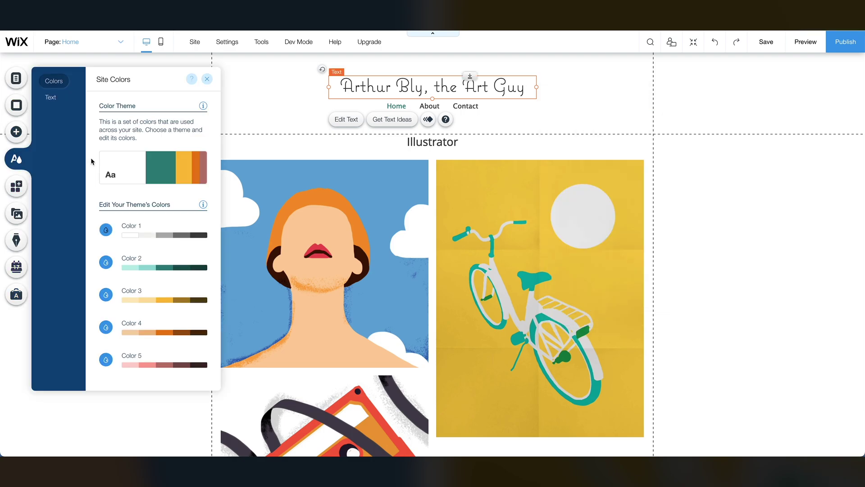
pyautogui.click(51, 98)
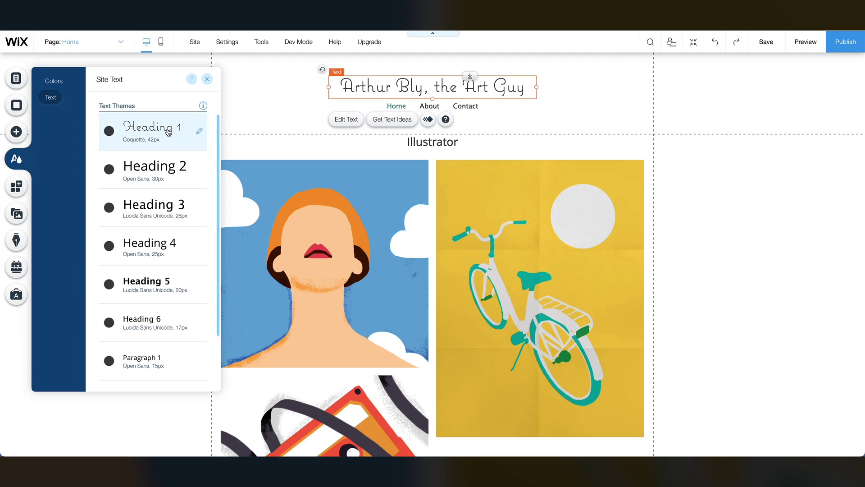
pyautogui.click(168, 132)
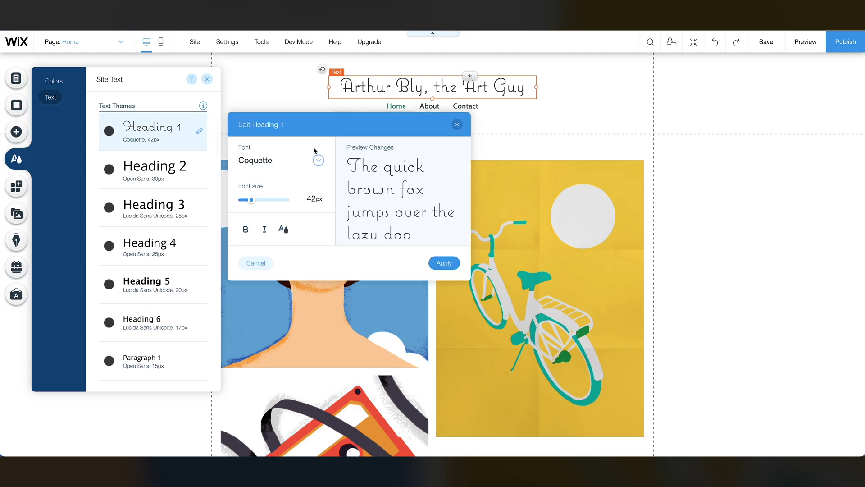
pyautogui.click(319, 161)
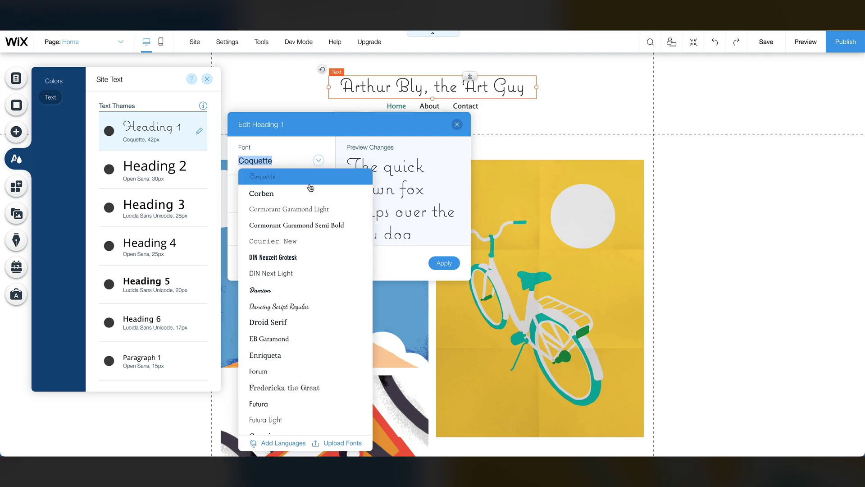
pyautogui.scroll(-1, 309, 225)
pyautogui.click(285, 231)
pyautogui.click(445, 265)
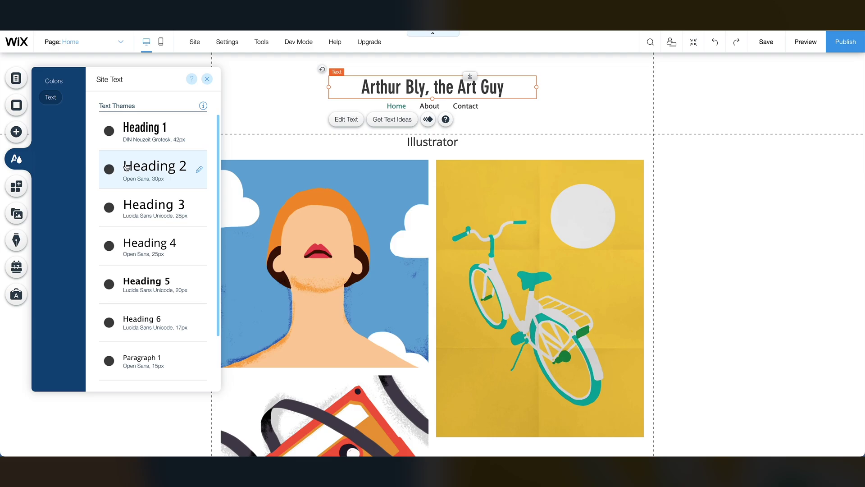
# Set the Heading 2 text theme font to DIN Neuzeit Grotesk as well.
pyautogui.click(127, 167)
pyautogui.click(318, 198)
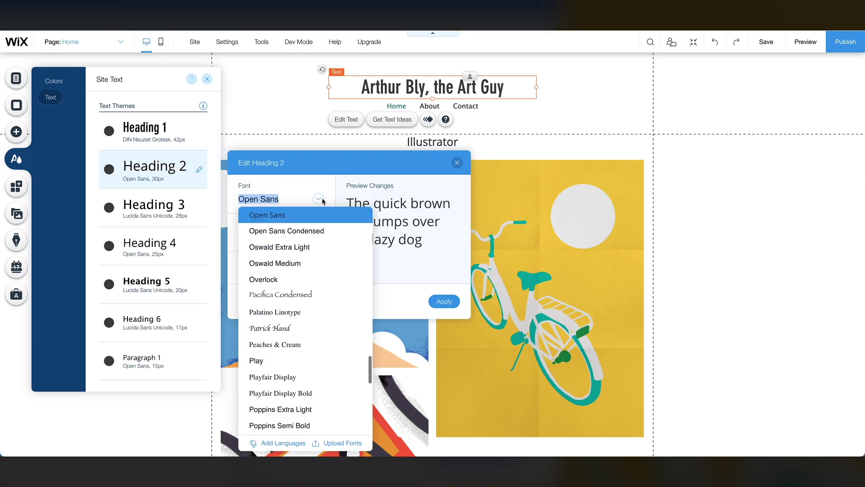
pyautogui.scroll(10, 299, 300)
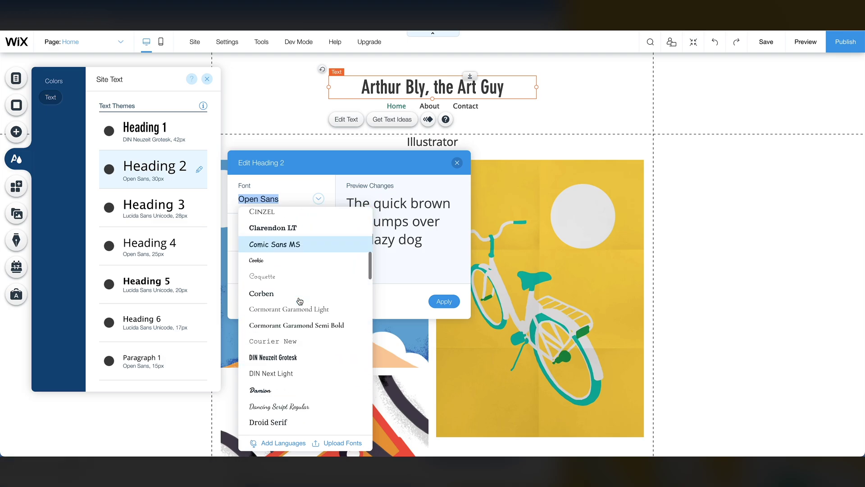
pyautogui.click(299, 245)
pyautogui.click(438, 302)
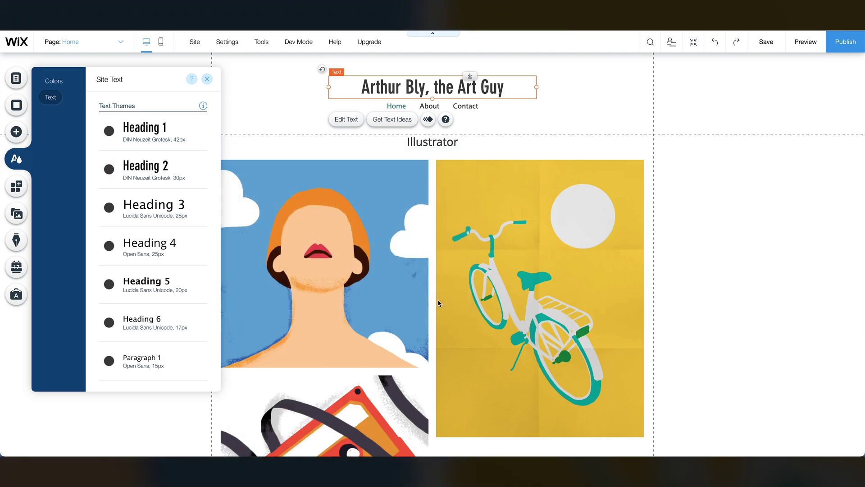
pyautogui.click(277, 113)
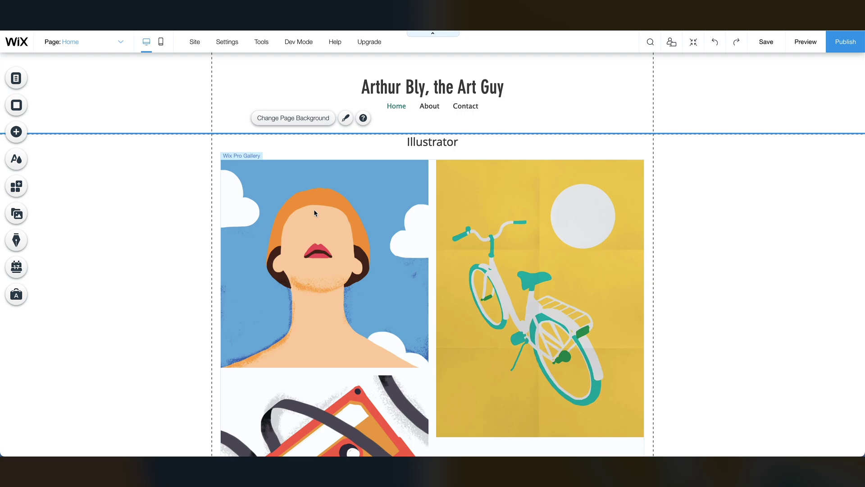
# Delete all nine template images from the home page gallery.
pyautogui.click(315, 211)
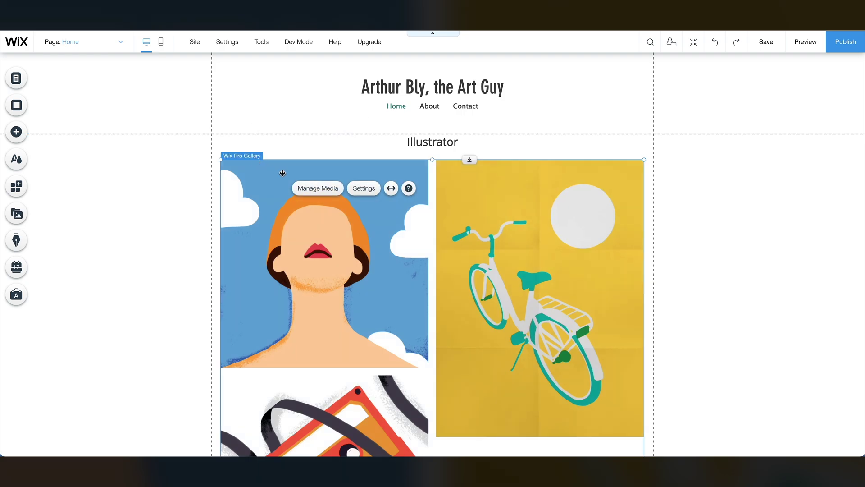
pyautogui.click(326, 193)
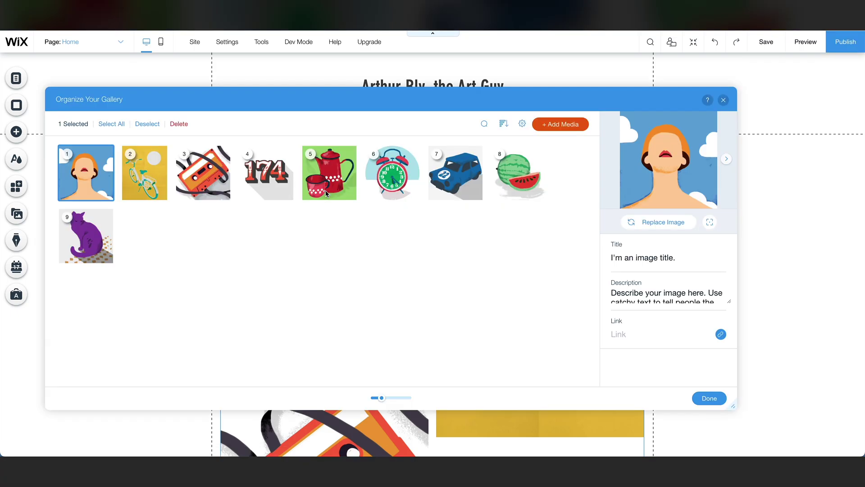
pyautogui.click(111, 124)
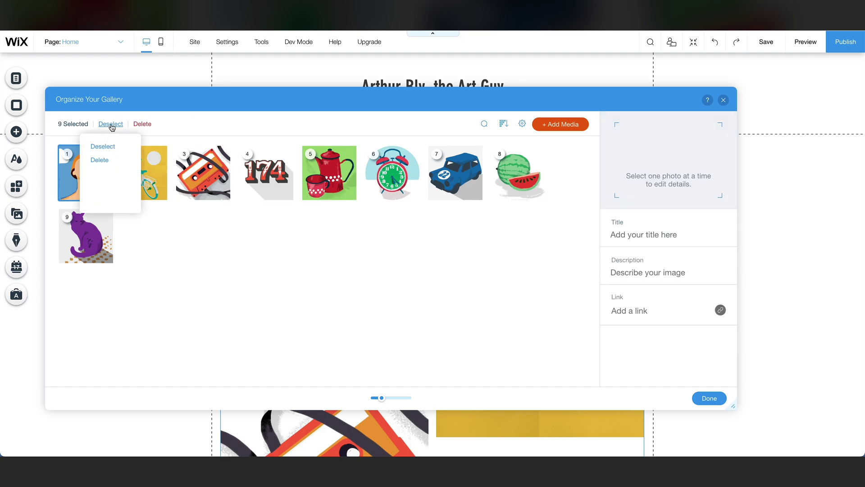
pyautogui.click(101, 161)
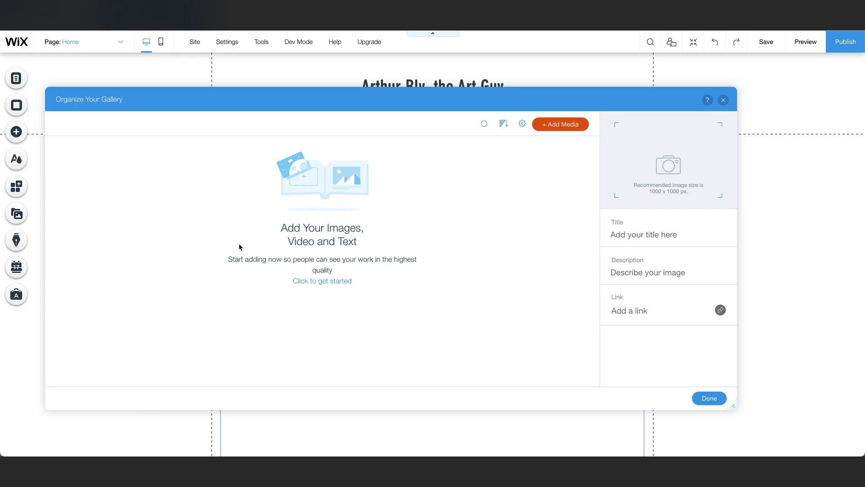
# Upload four images from Downloads > Wix website images > 1231 images.
pyautogui.click(559, 129)
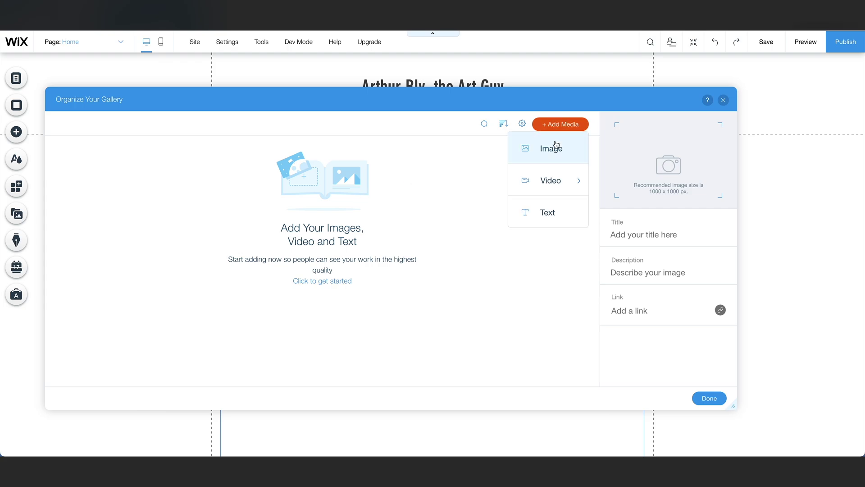
pyautogui.click(556, 143)
pyautogui.click(494, 332)
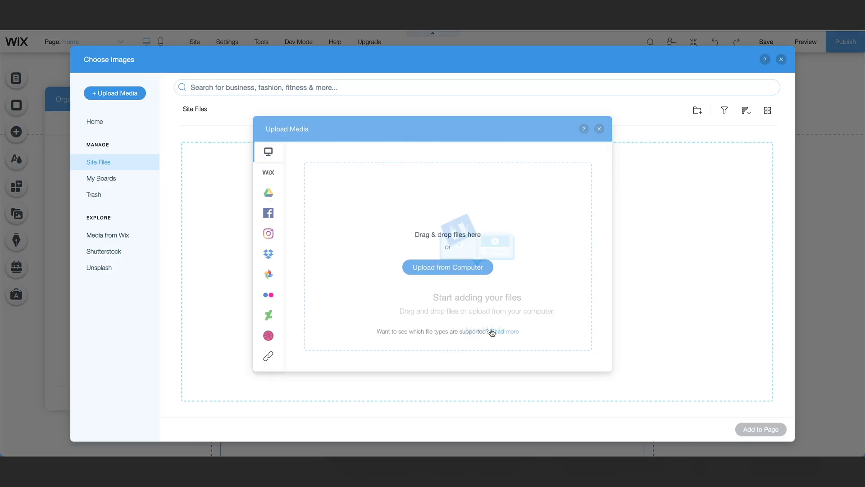
pyautogui.click(431, 269)
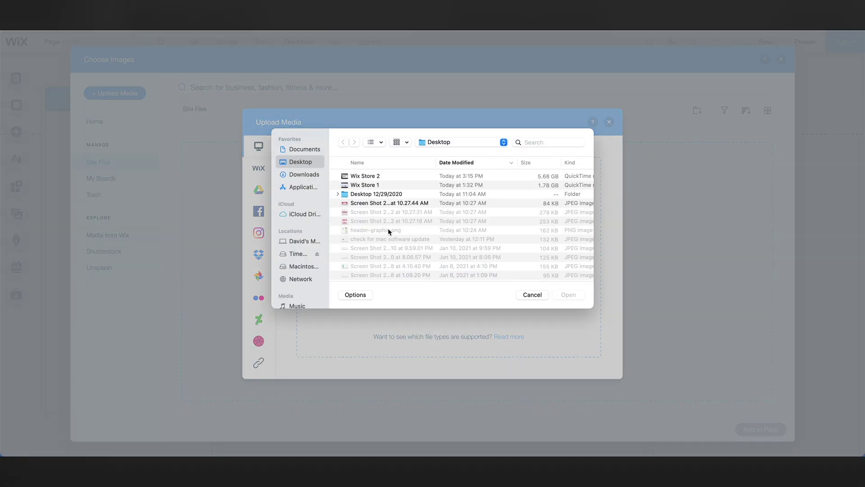
pyautogui.click(318, 175)
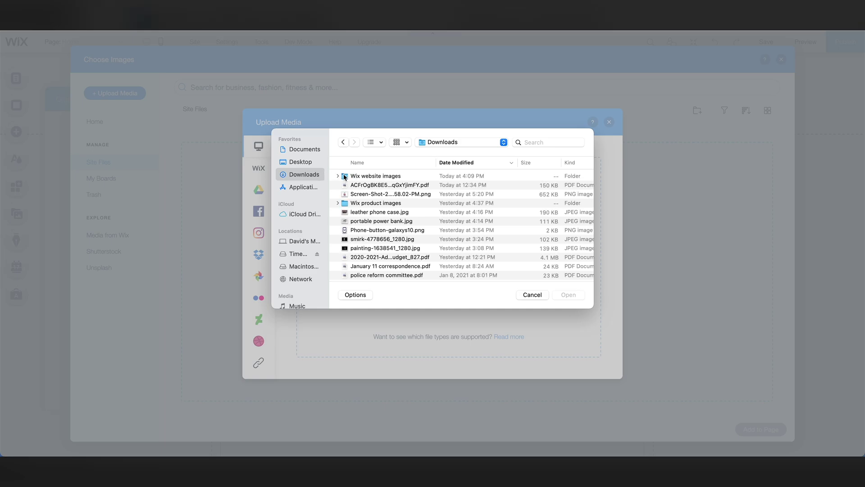
pyautogui.click(338, 176)
pyautogui.moveTo(428, 258); pyautogui.dragTo(368, 239)
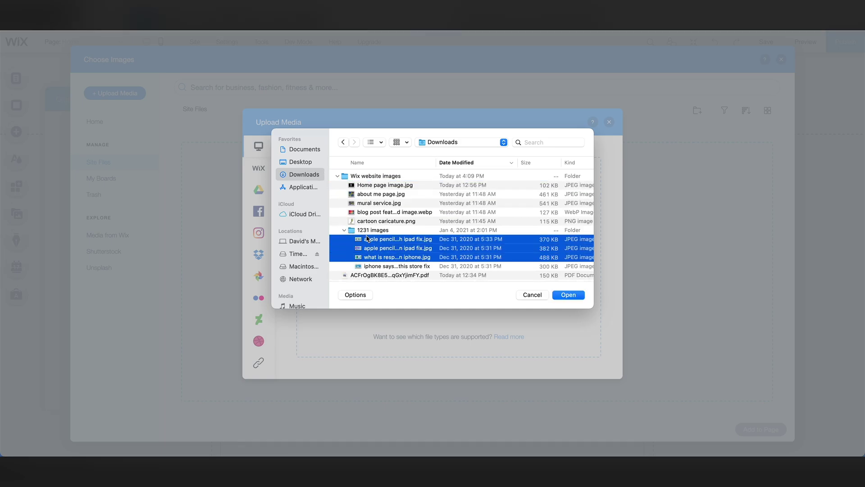
pyautogui.hotkey('shift', 'Down')
pyautogui.press('Return')
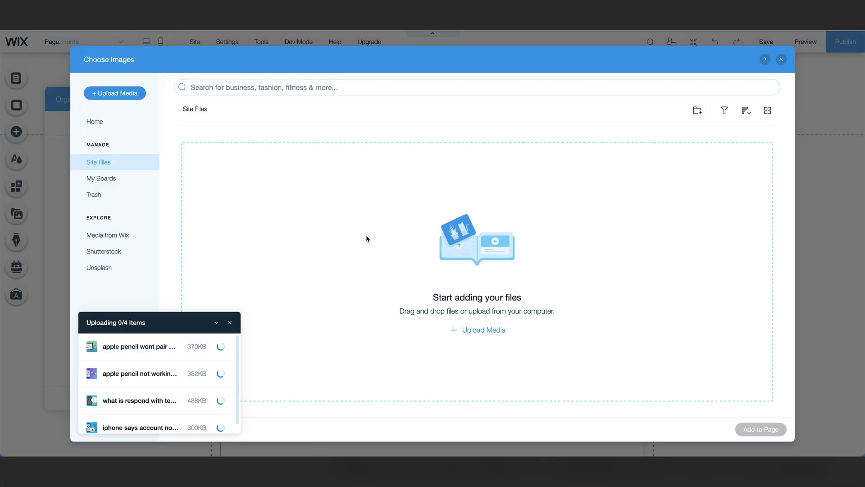
# Add the four uploaded phone and tablet illustrations to the gallery's organizer.
pyautogui.click(197, 262)
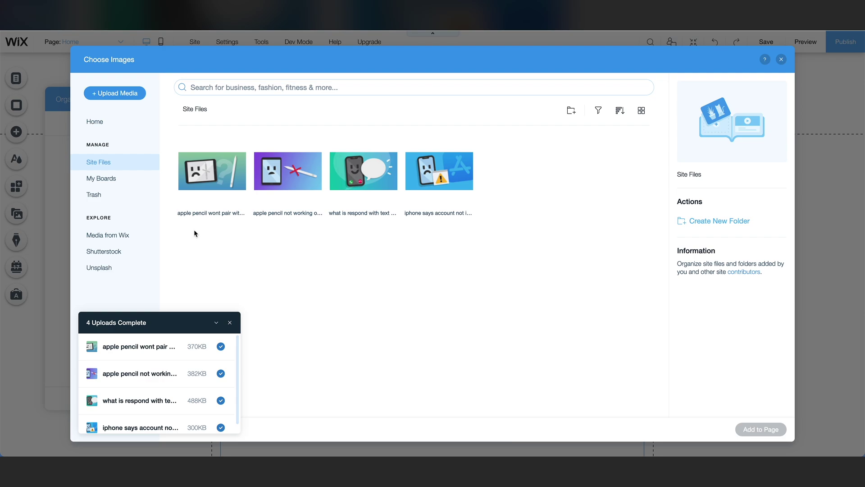
pyautogui.moveTo(195, 230); pyautogui.dragTo(462, 146)
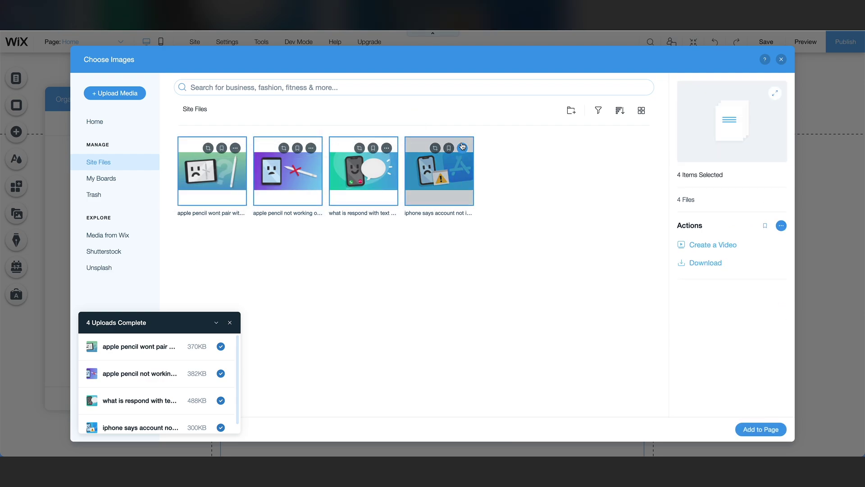
pyautogui.click(763, 430)
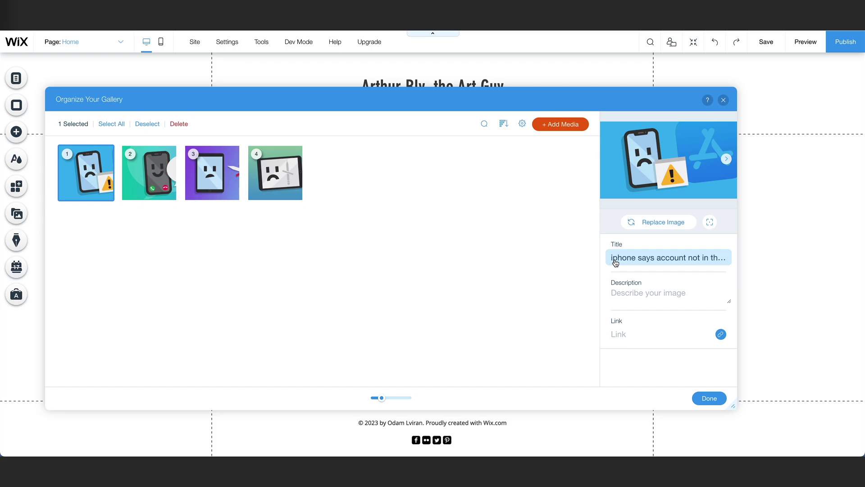
pyautogui.click(615, 263)
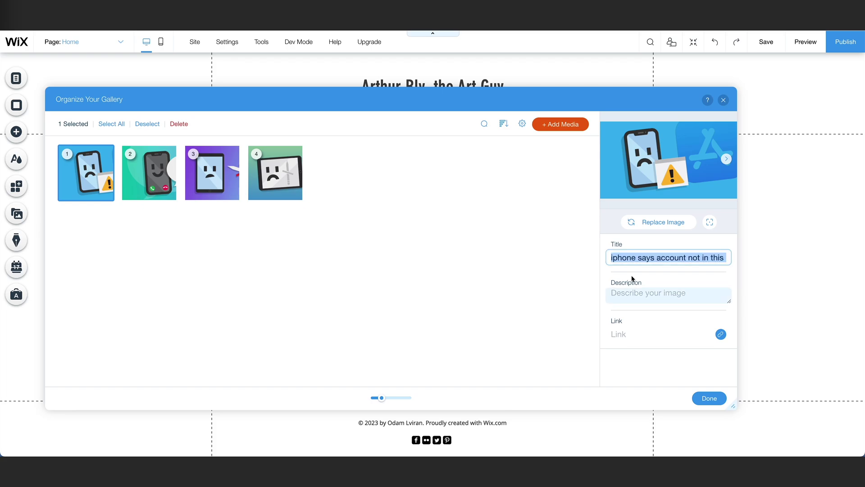
# Copy the fourth gallery image's title into its description.
pyautogui.press('Return')
pyautogui.press('Return')
pyautogui.press('Return')
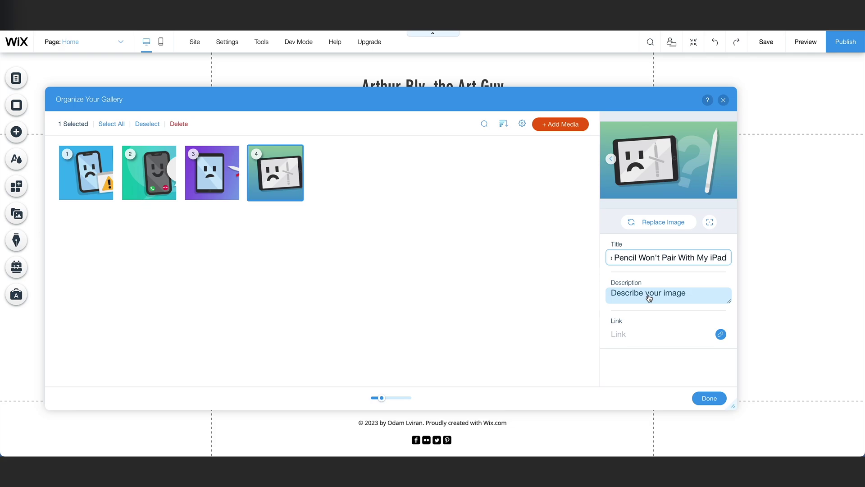
pyautogui.click(649, 298)
pyautogui.click(617, 258)
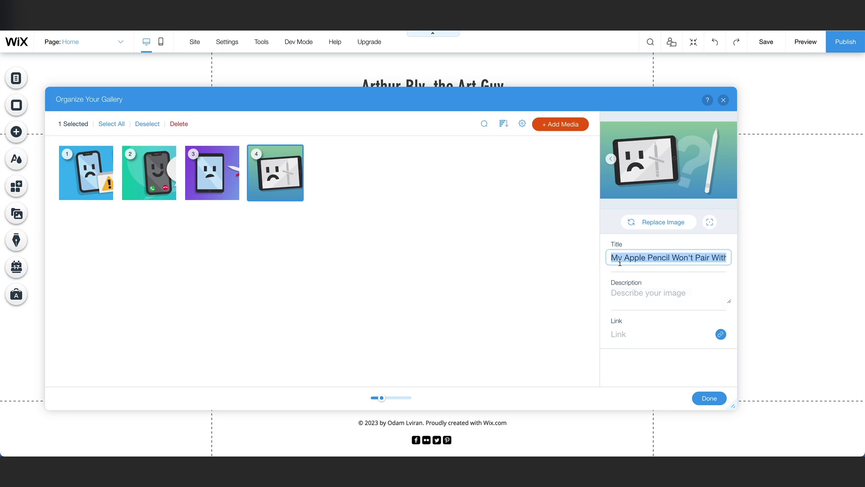
pyautogui.hotkey('ctrl', 'c')
pyautogui.click(618, 290)
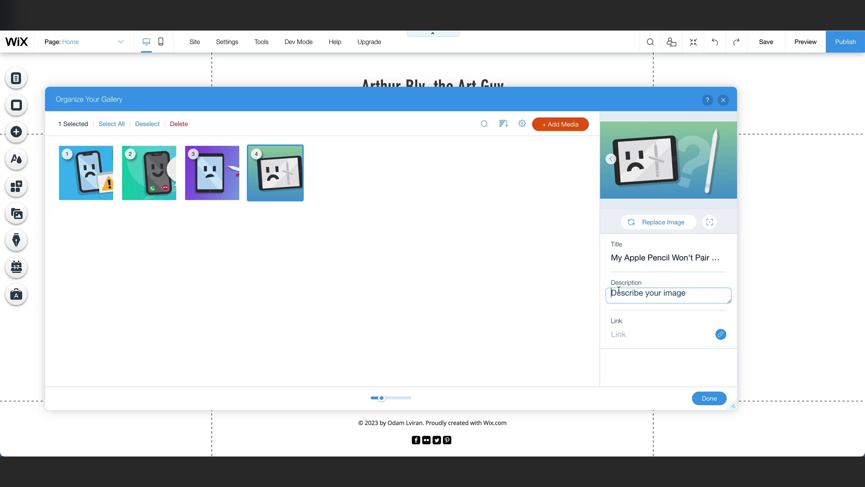
pyautogui.hotkey('ctrl', 'v')
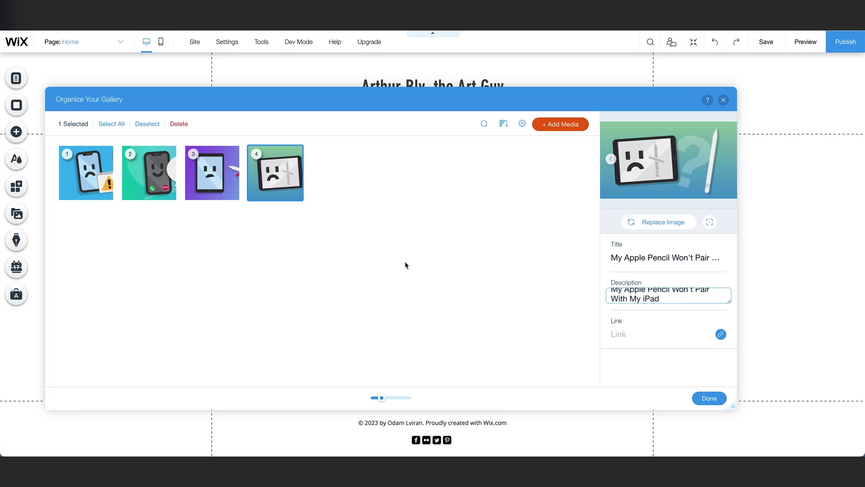
# Copy the first image's title into its description and finish organizing the gallery.
pyautogui.click(163, 187)
pyautogui.click(86, 172)
pyautogui.click(616, 258)
pyautogui.hotkey('ctrl', 'c')
pyautogui.click(631, 295)
pyautogui.hotkey('ctrl', 'v')
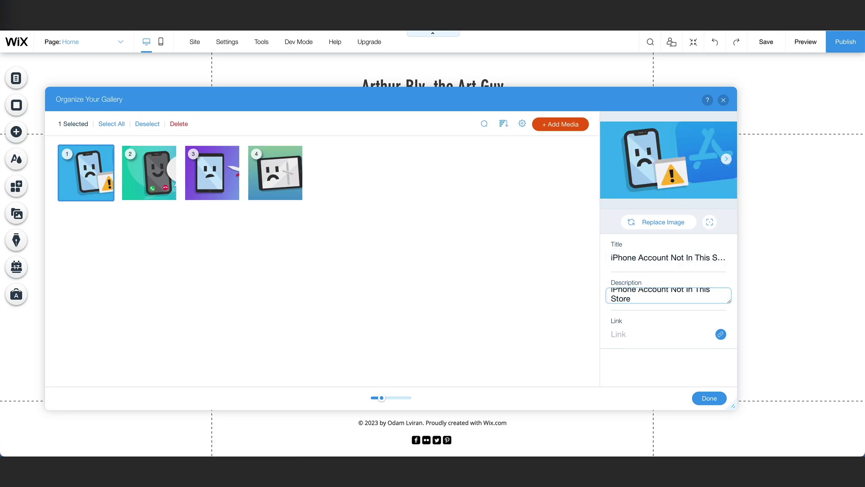
pyautogui.click(707, 398)
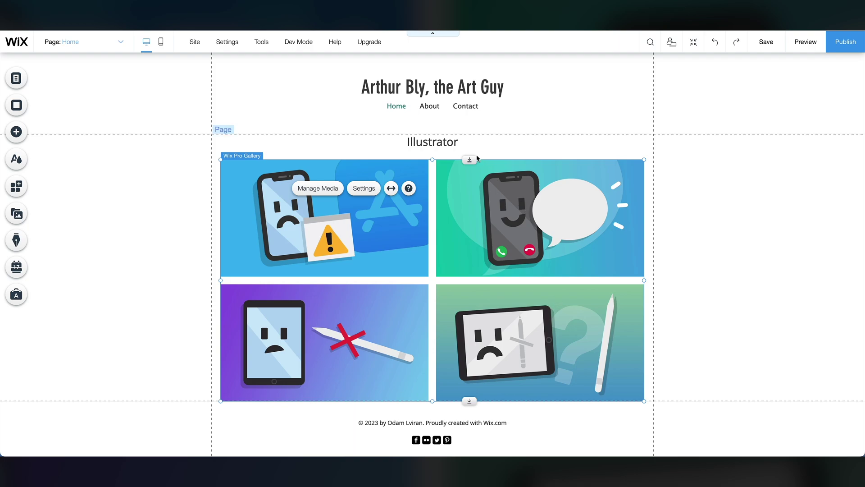
# Rename the Illustrator heading to 'Graphic Design Portfolio'.
pyautogui.click(443, 143)
pyautogui.doubleClick(443, 142)
pyautogui.write('Graphic Design Portfolio')
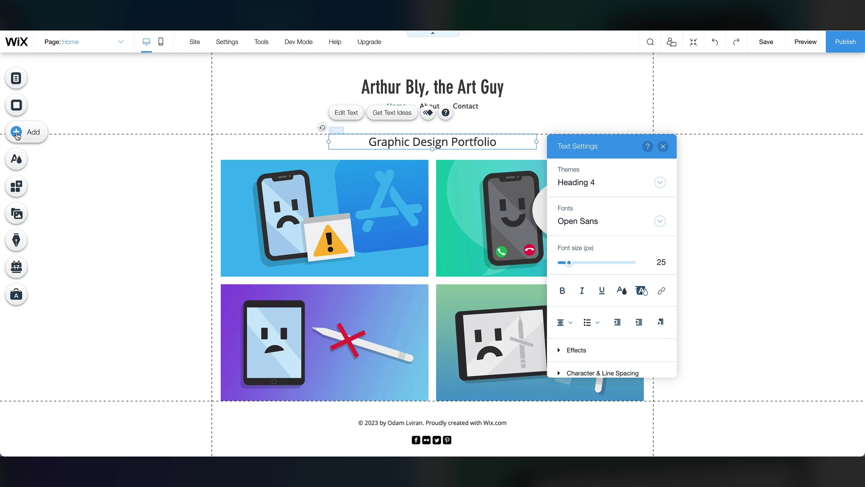
# Place the About 'Add Your Title' strip above the gallery.
pyautogui.click(17, 134)
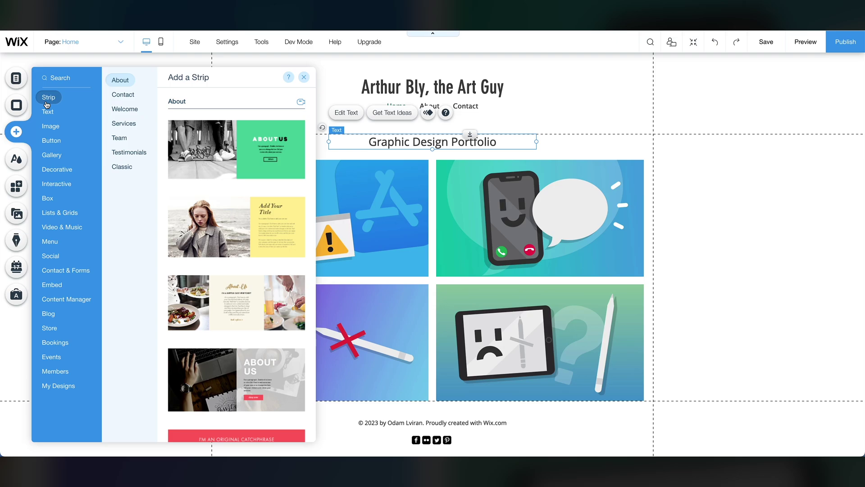
pyautogui.click(123, 94)
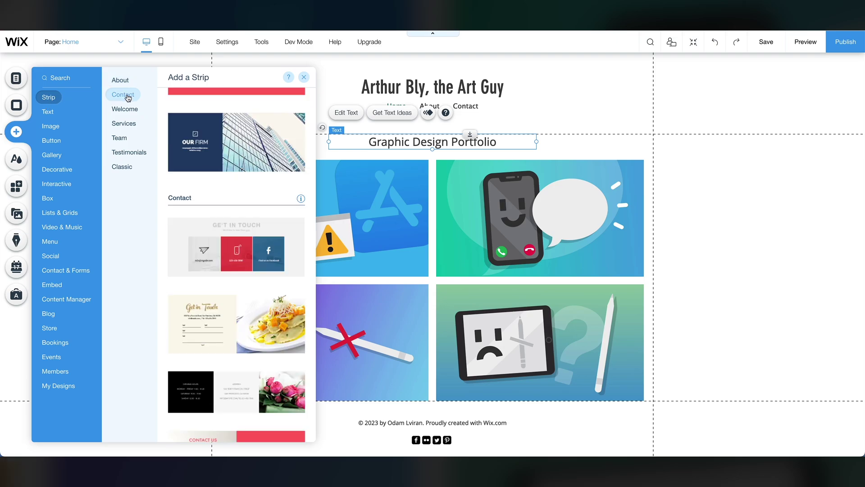
pyautogui.click(122, 125)
pyautogui.click(120, 138)
pyautogui.click(120, 81)
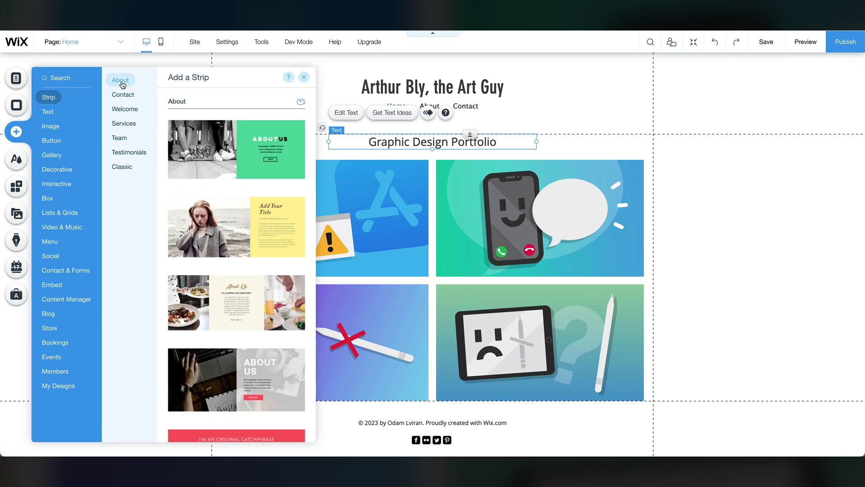
pyautogui.moveTo(246, 212); pyautogui.dragTo(386, 178)
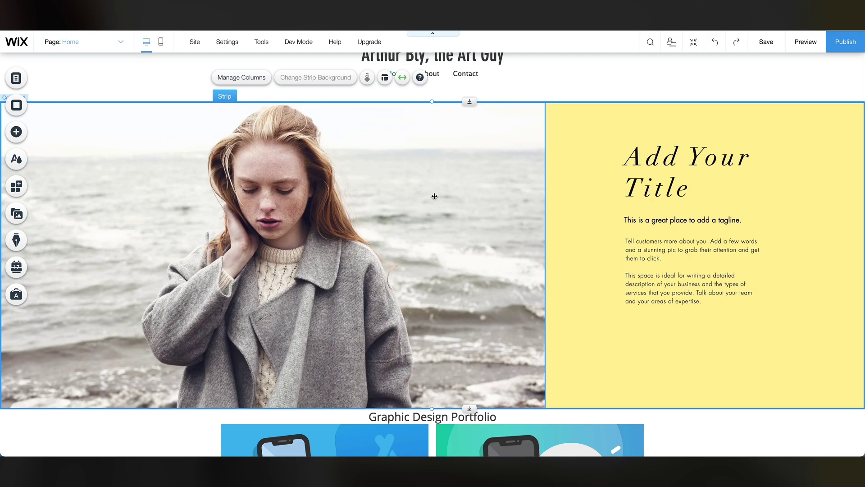
# Set the About strip's left column background to the uploaded Home page image.jpg portrait.
pyautogui.click(272, 180)
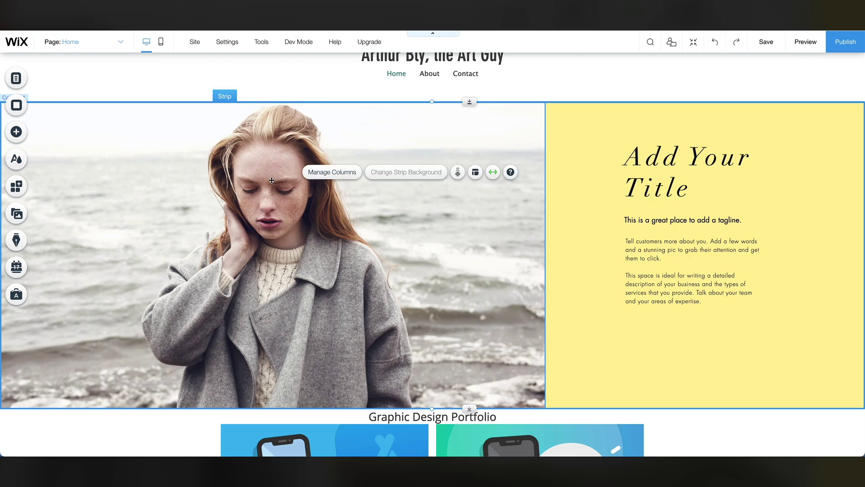
pyautogui.click(272, 180)
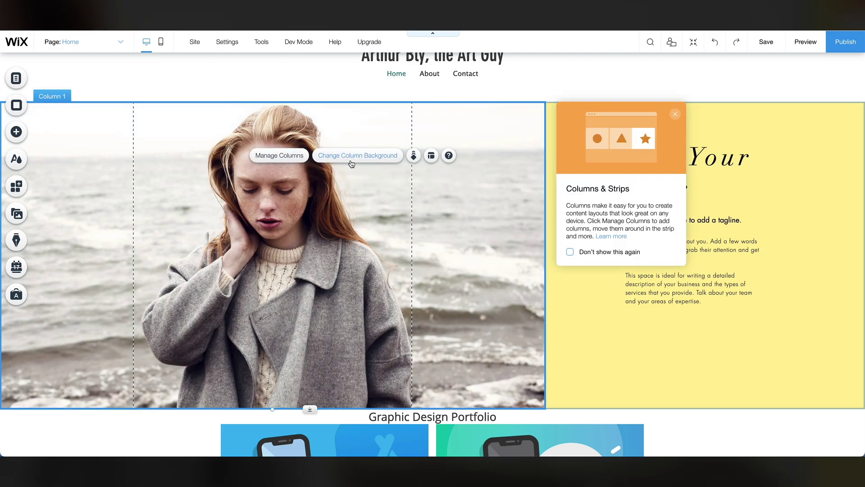
pyautogui.click(352, 158)
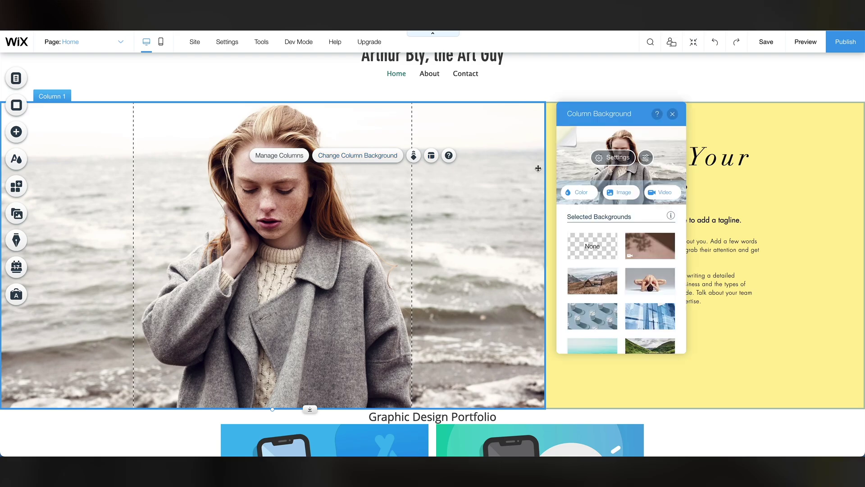
pyautogui.click(611, 191)
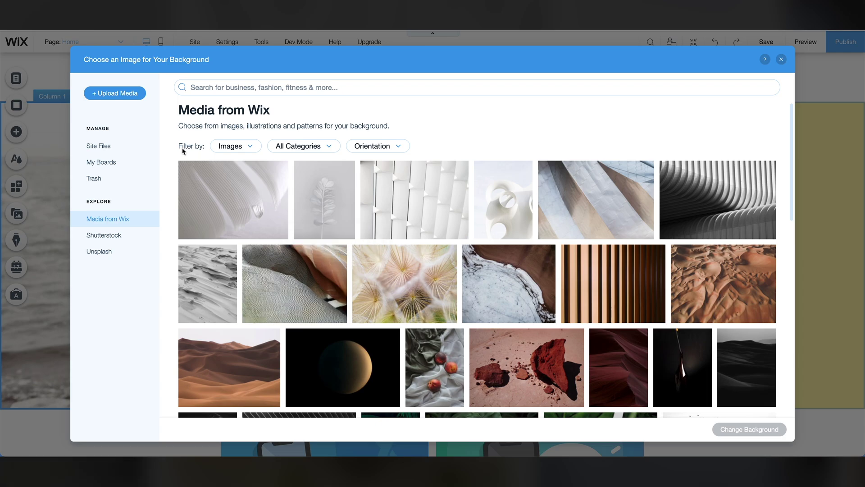
pyautogui.click(118, 96)
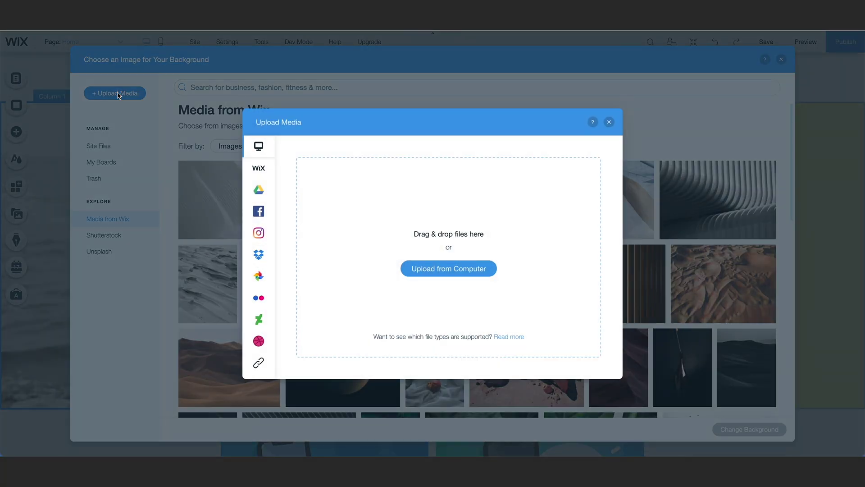
pyautogui.click(427, 269)
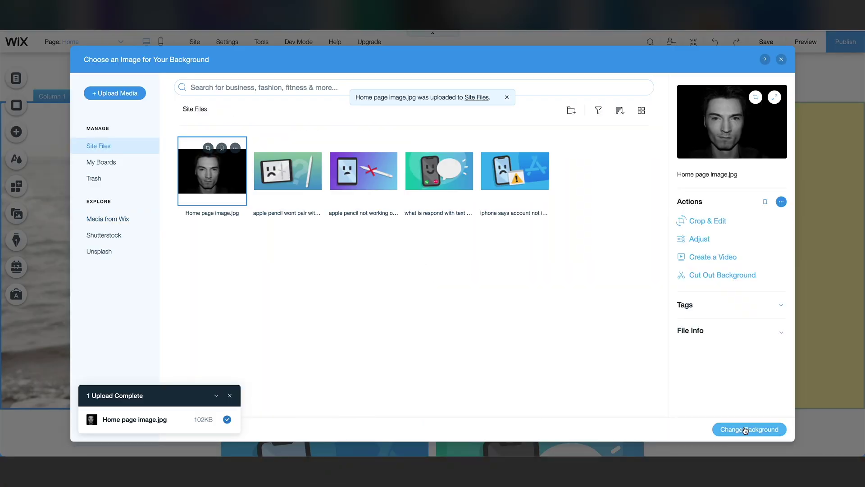
pyautogui.click(746, 430)
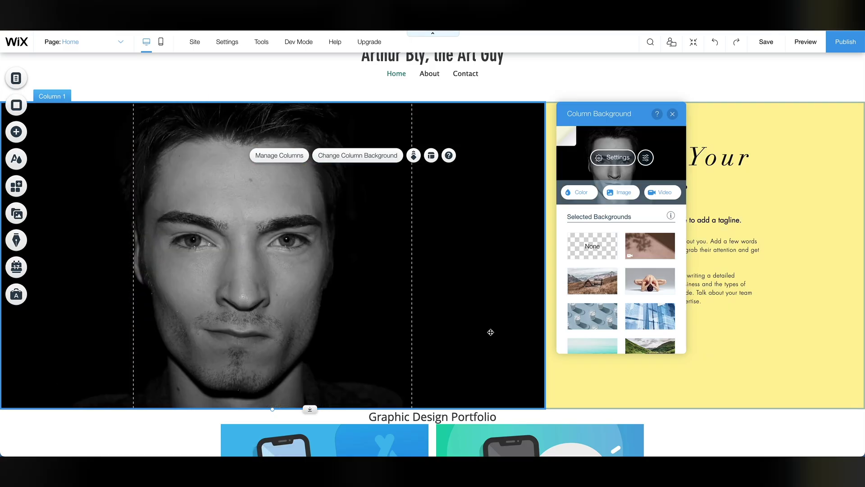
pyautogui.click(642, 376)
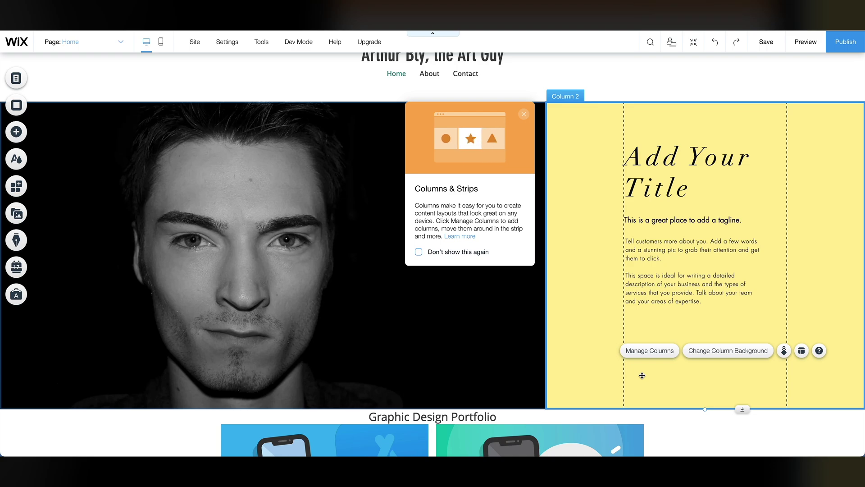
# Make the yellow column's body paragraph text white.
pyautogui.click(674, 279)
pyautogui.click(673, 280)
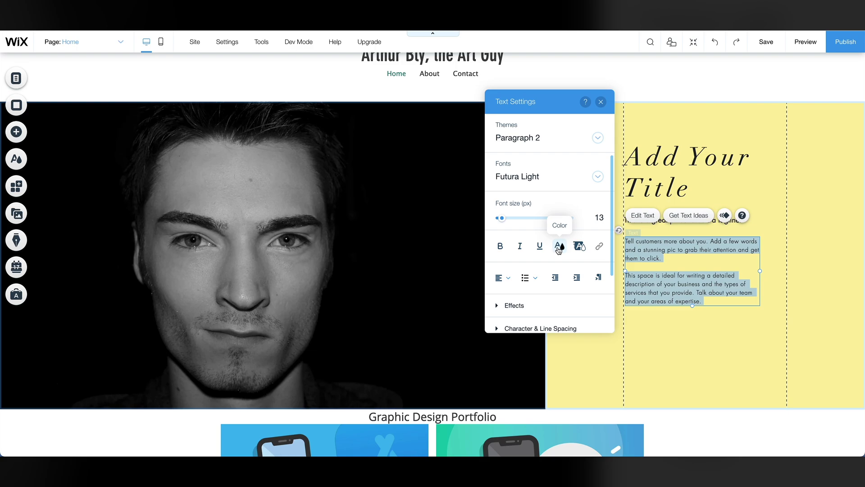
pyautogui.click(558, 250)
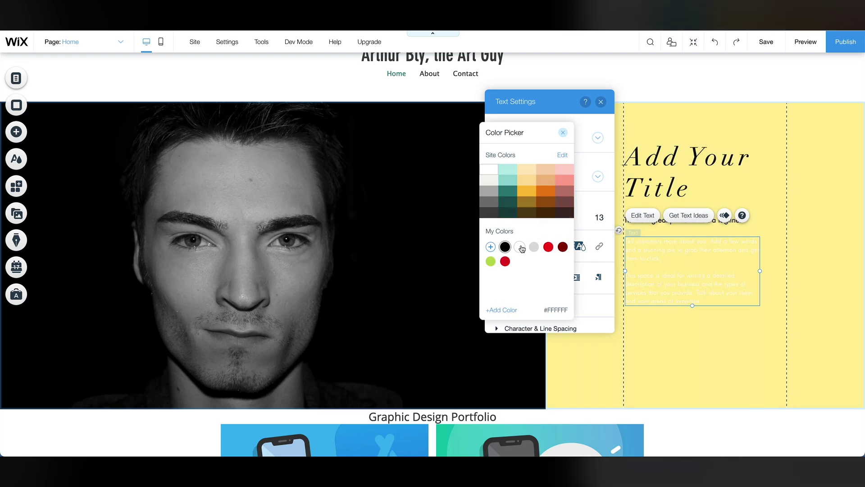
pyautogui.click(490, 171)
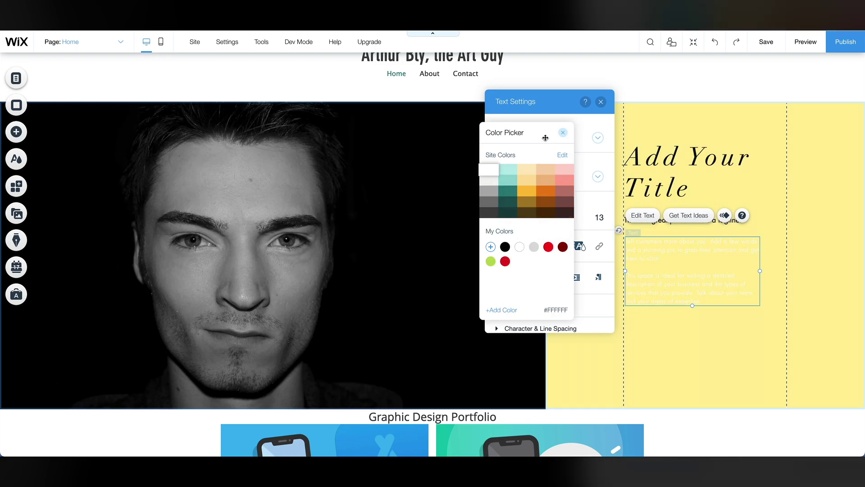
pyautogui.click(563, 133)
# Turn the 'Add Your Title' heading and its tagline white.
pyautogui.click(668, 158)
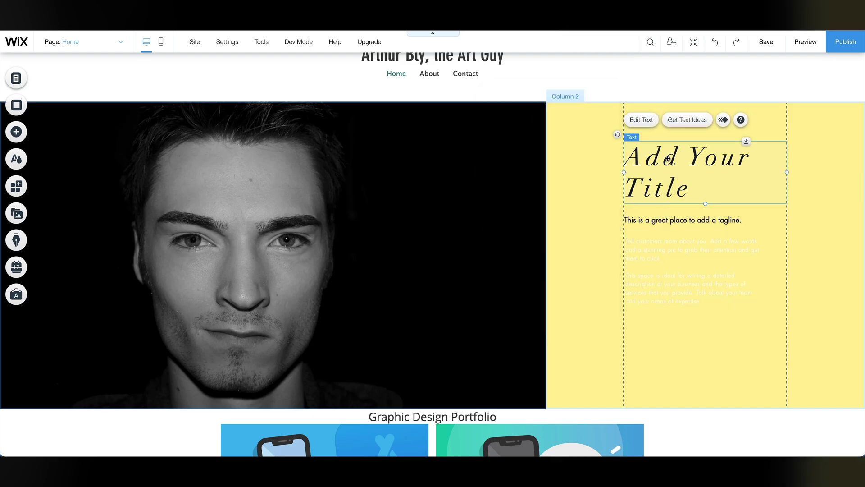
pyautogui.doubleClick(668, 157)
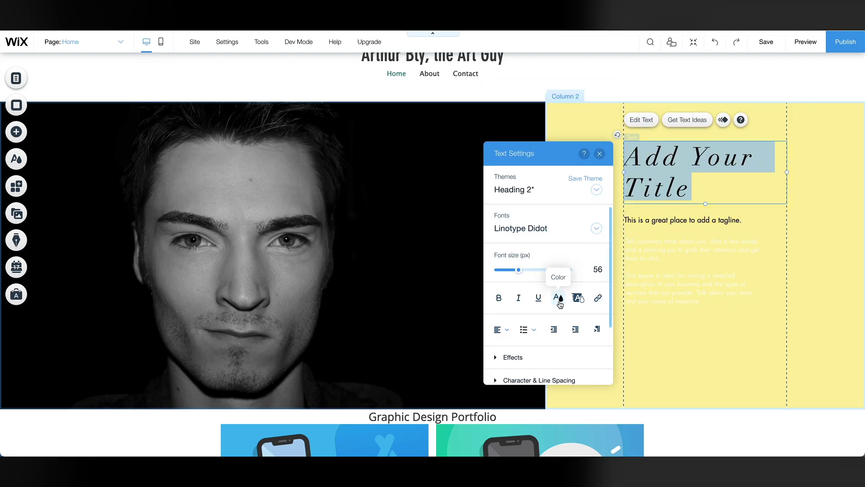
pyautogui.click(559, 297)
pyautogui.click(490, 170)
pyautogui.doubleClick(683, 219)
pyautogui.click(558, 297)
pyautogui.click(490, 170)
pyautogui.click(596, 126)
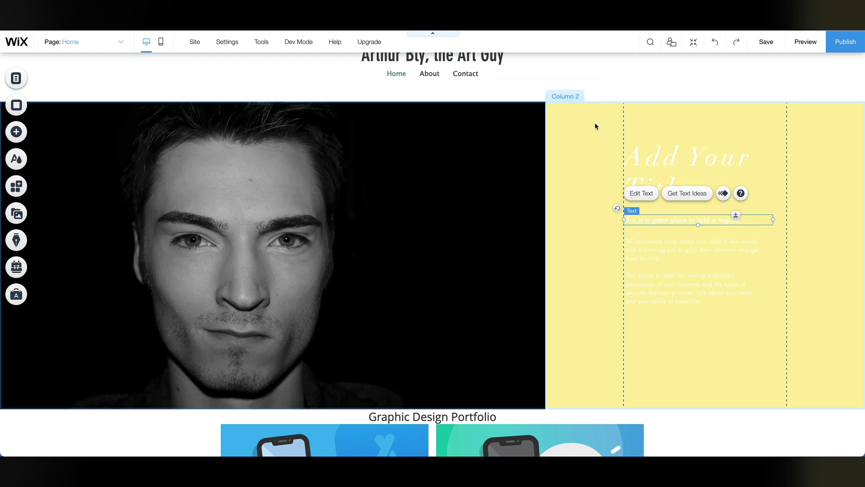
# Set the yellow Column 2 background to the black swatch from My Colors.
pyautogui.click(595, 124)
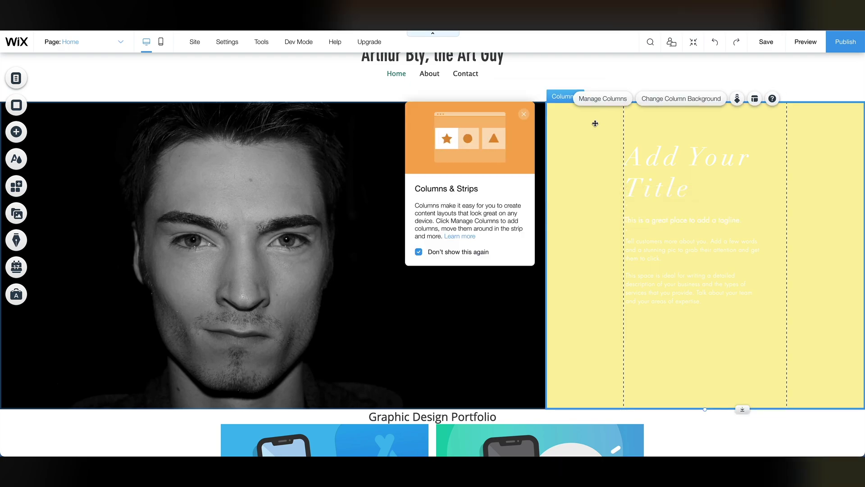
pyautogui.click(657, 104)
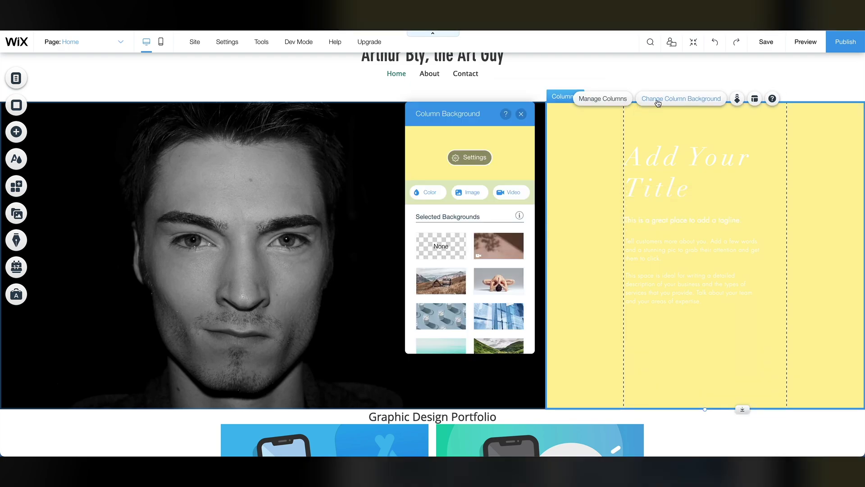
pyautogui.click(437, 195)
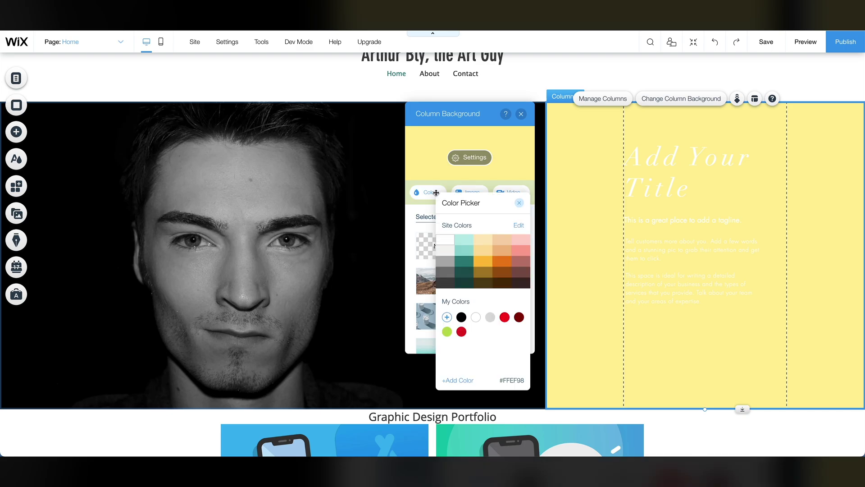
pyautogui.click(462, 317)
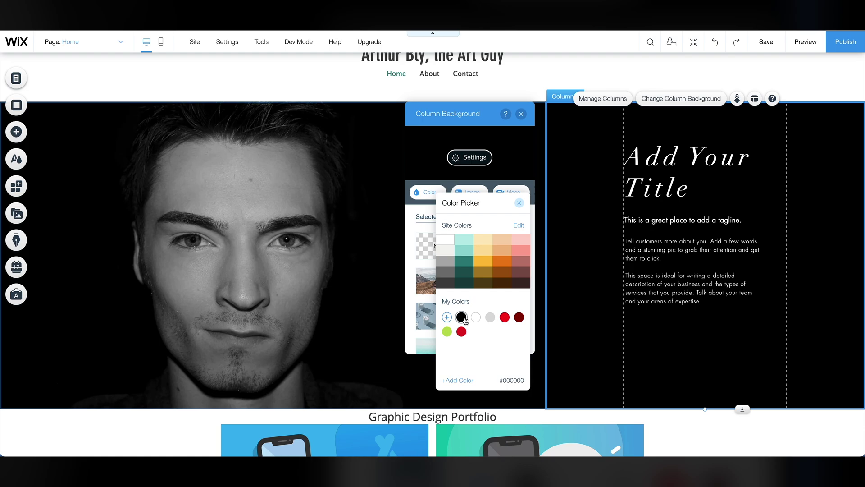
pyautogui.click(519, 202)
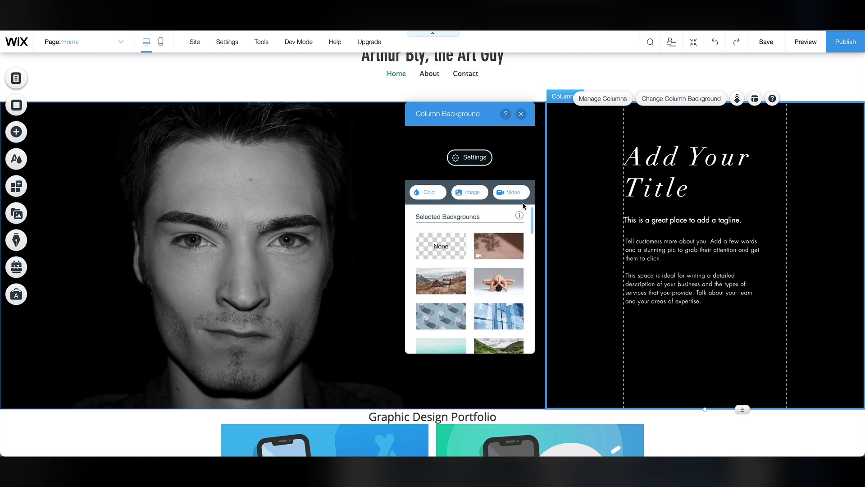
pyautogui.click(669, 168)
# Retitle the black column 'Meet Art', replace the placeholder paragraph with a bio, and nudge it up.
pyautogui.doubleClick(669, 169)
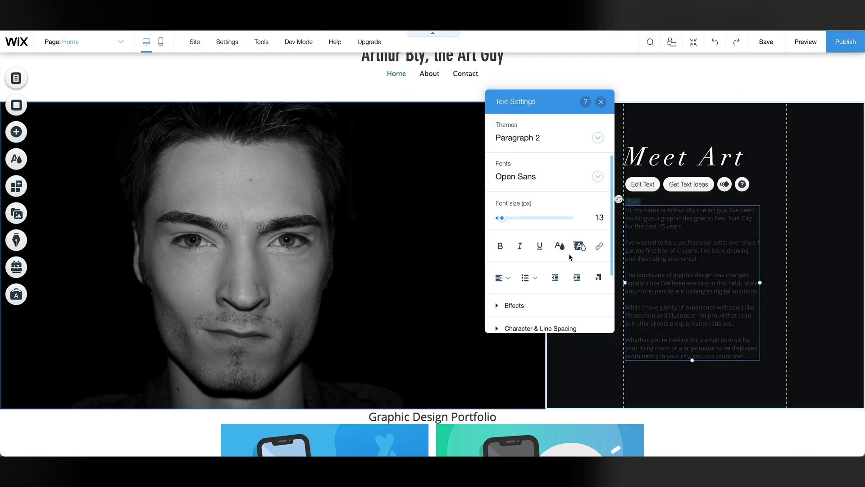
pyautogui.press('Escape')
pyautogui.click(588, 239)
pyautogui.moveTo(657, 212); pyautogui.dragTo(655, 196)
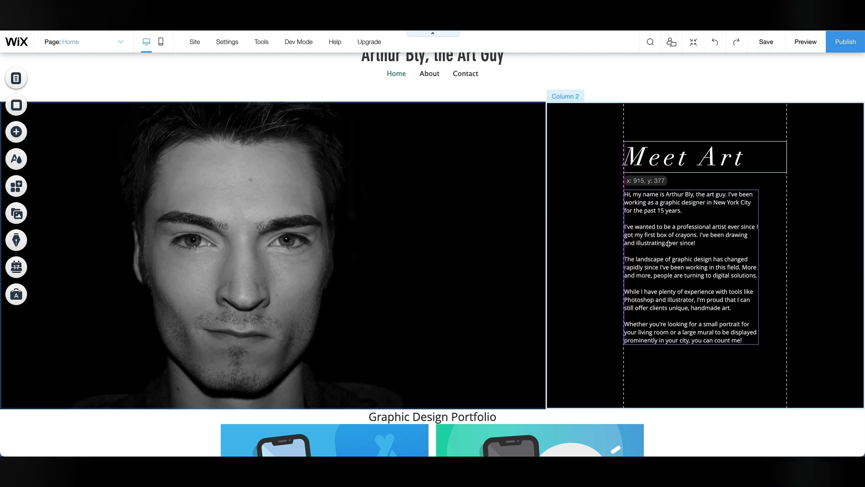
pyautogui.scroll(1, 655, 179)
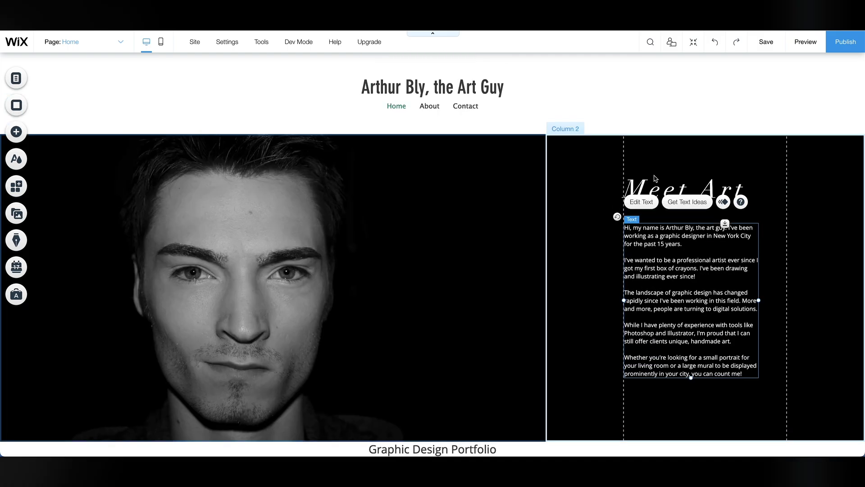
pyautogui.scroll(-1, 656, 179)
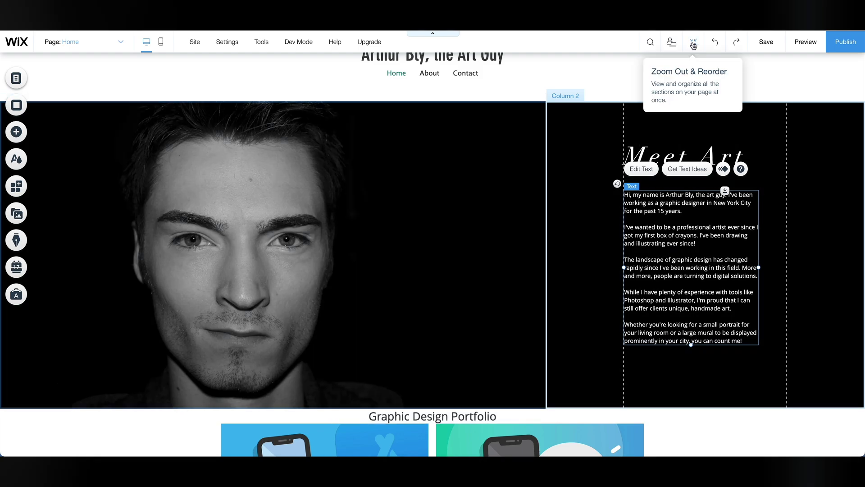
# In Zoom Out & Reorder, drag the divider below the hero down to widen the gap.
pyautogui.click(693, 43)
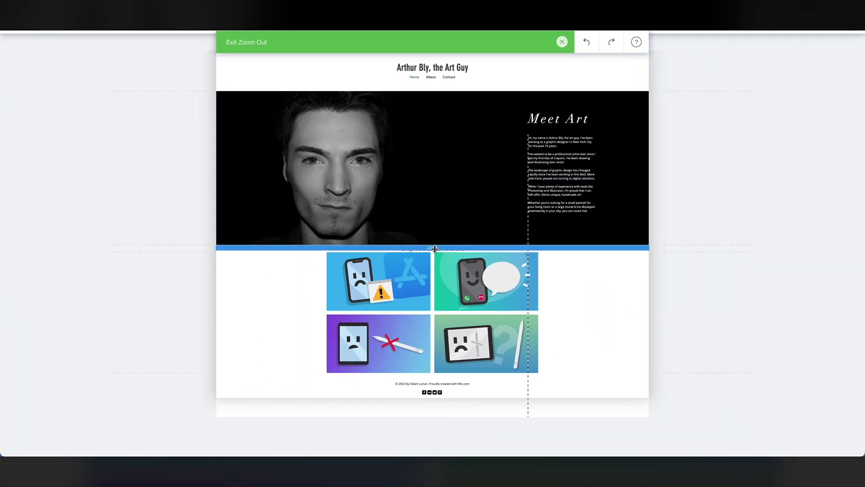
pyautogui.moveTo(434, 249); pyautogui.dragTo(435, 265)
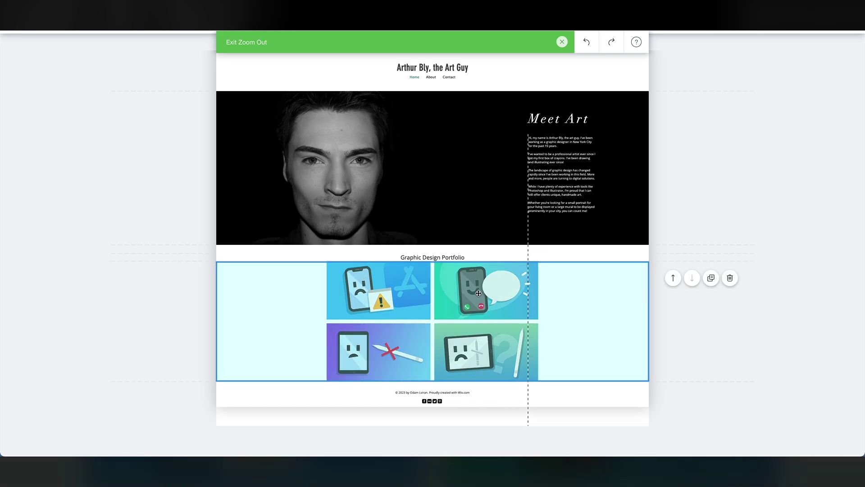
pyautogui.click(562, 42)
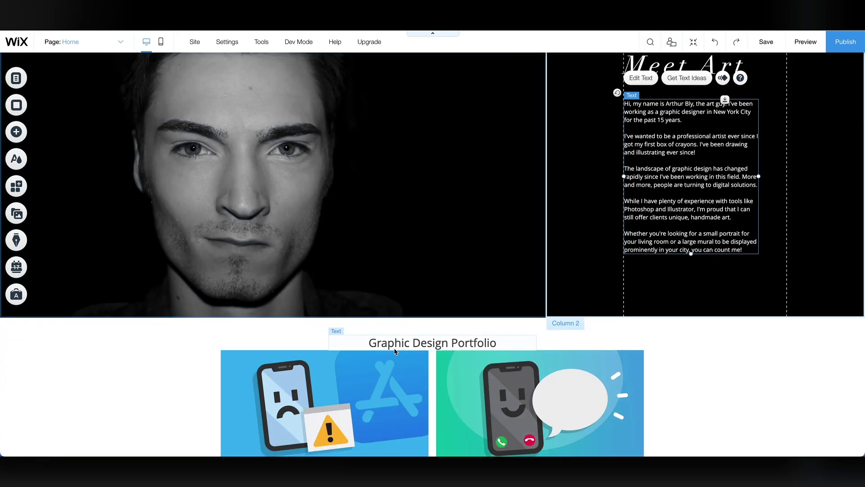
# Place the four-column Services strip (Branding, Storytelling, Design, Consulting) under the gallery, lowered slightly.
pyautogui.scroll(-5, 395, 351)
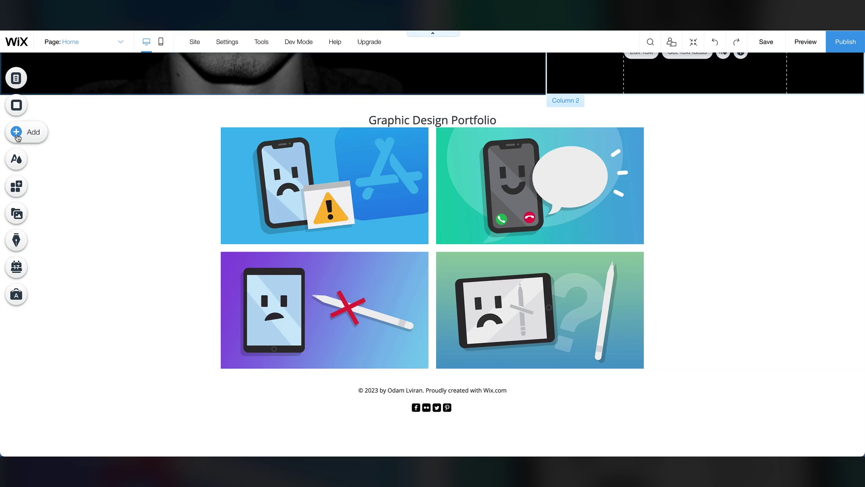
pyautogui.click(17, 132)
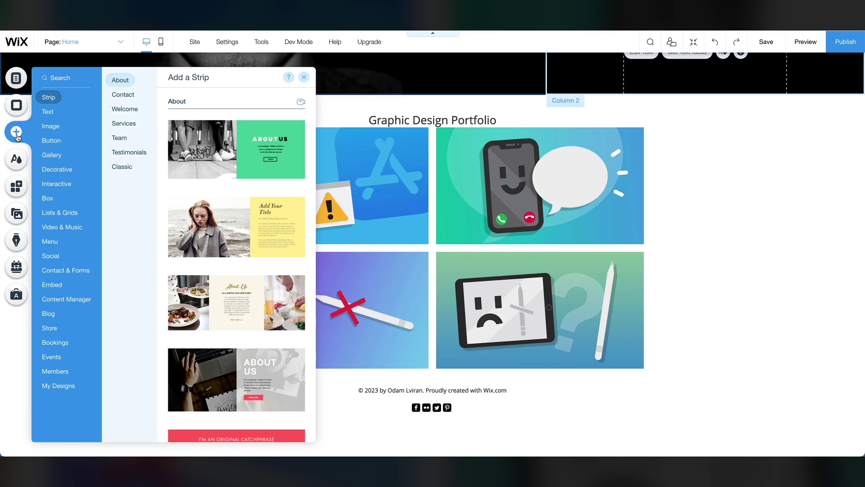
pyautogui.click(124, 124)
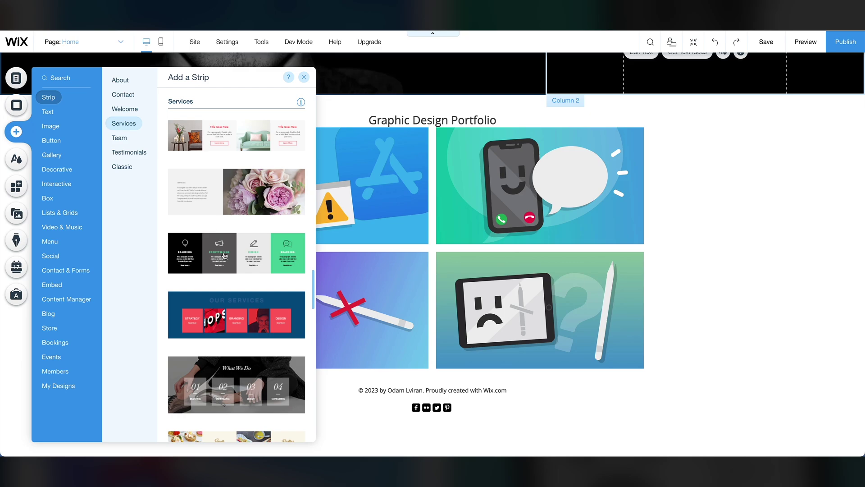
pyautogui.moveTo(224, 256); pyautogui.dragTo(421, 446)
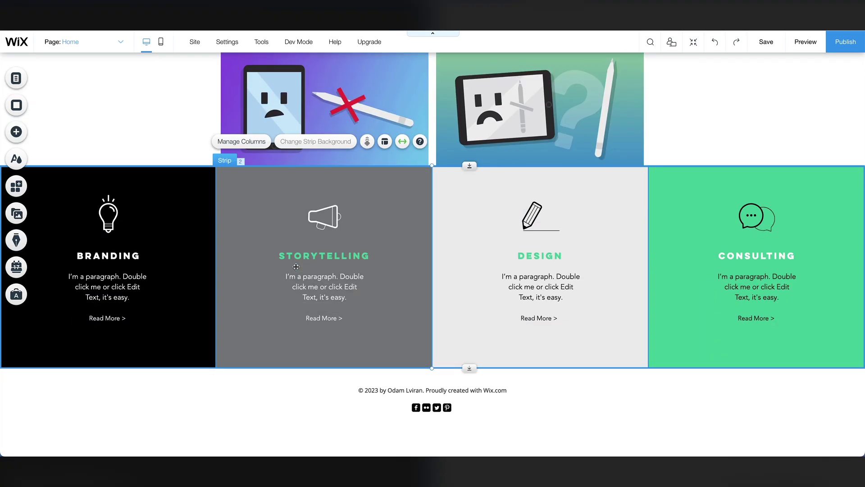
pyautogui.moveTo(273, 249); pyautogui.dragTo(266, 240)
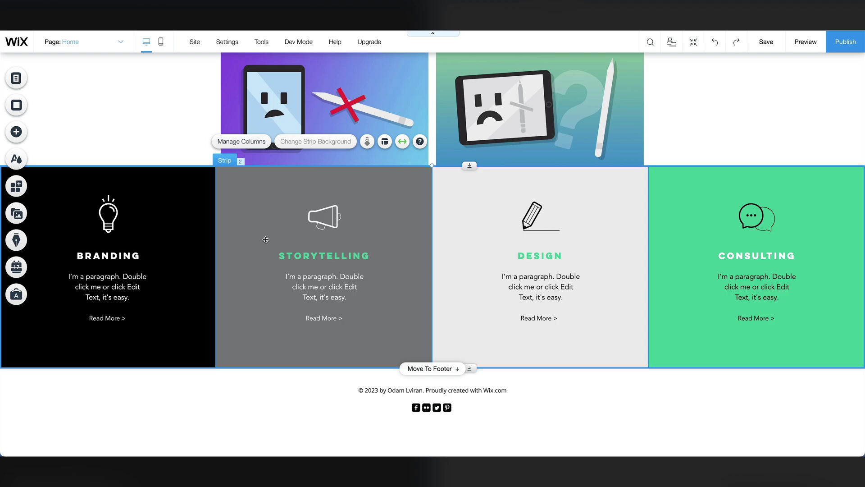
pyautogui.moveTo(265, 242); pyautogui.dragTo(264, 261)
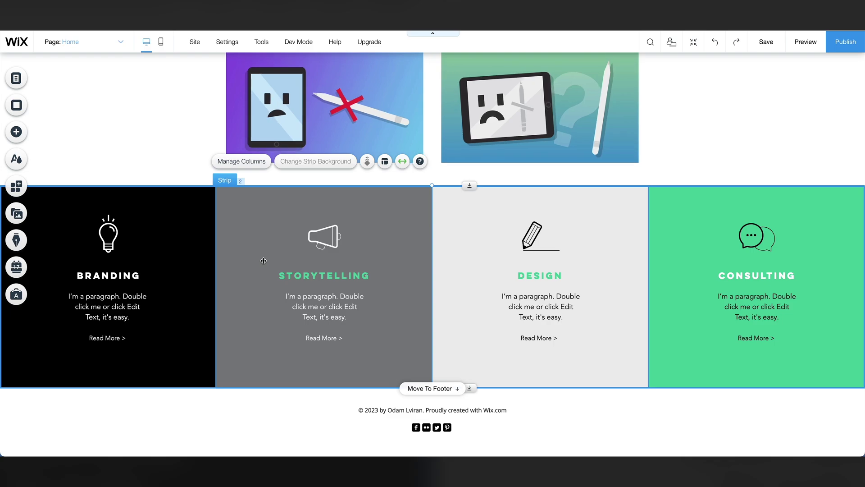
pyautogui.click(269, 257)
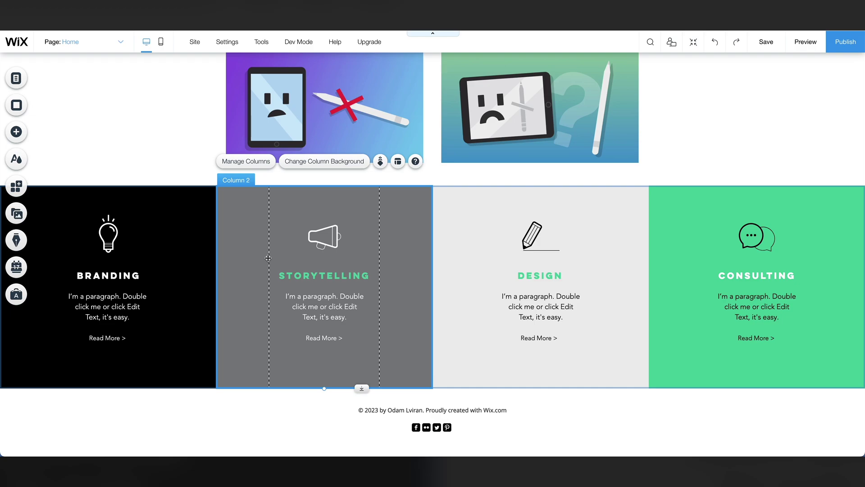
# Delete the Storytelling column and rename Branding 'Custom Art' with text 'Have an idea? I'll turn it into a reality!'.
pyautogui.press('Delete')
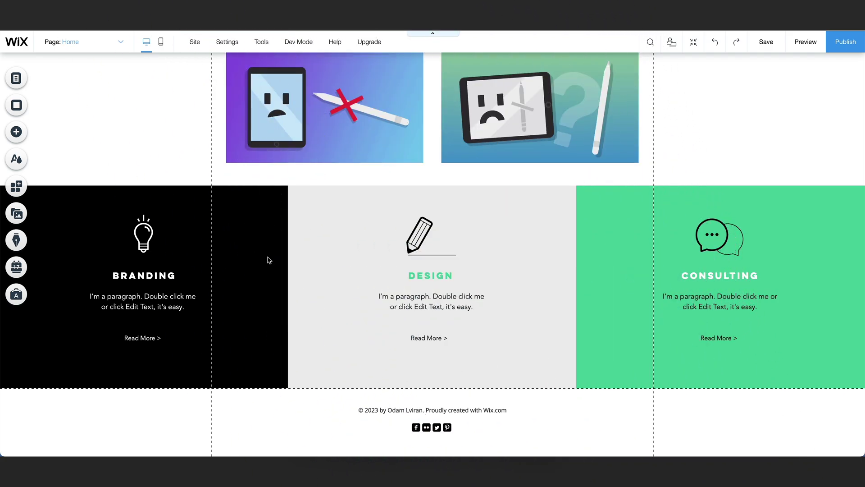
pyautogui.click(144, 276)
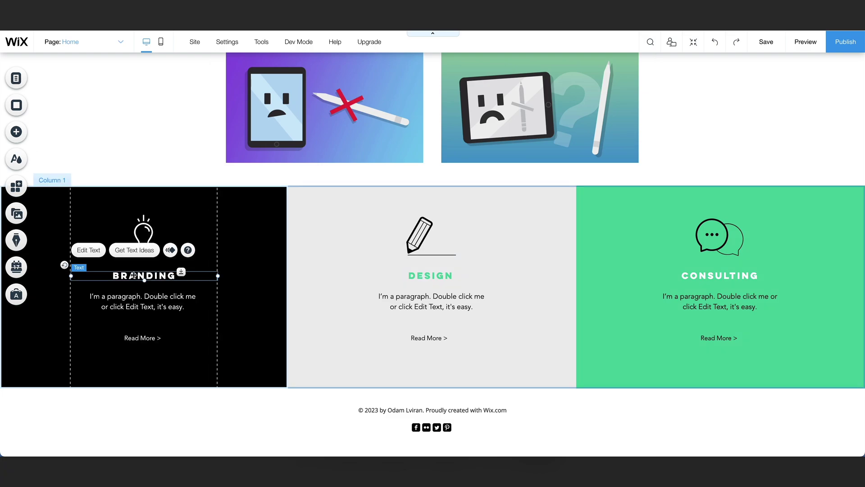
pyautogui.doubleClick(142, 301)
pyautogui.write("Have an idea? I'll turn it into a reality!")
pyautogui.doubleClick(143, 276)
pyautogui.write('Custom Art')
# Rename Design 'City Murals' with the text 'Add a beautiful mural to your town or city.'.
pyautogui.doubleClick(430, 275)
pyautogui.write('City Murals')
pyautogui.hotkey('ctrl', 'a')
pyautogui.doubleClick(432, 301)
pyautogui.write('Add a beautiful mural to your town or city.')
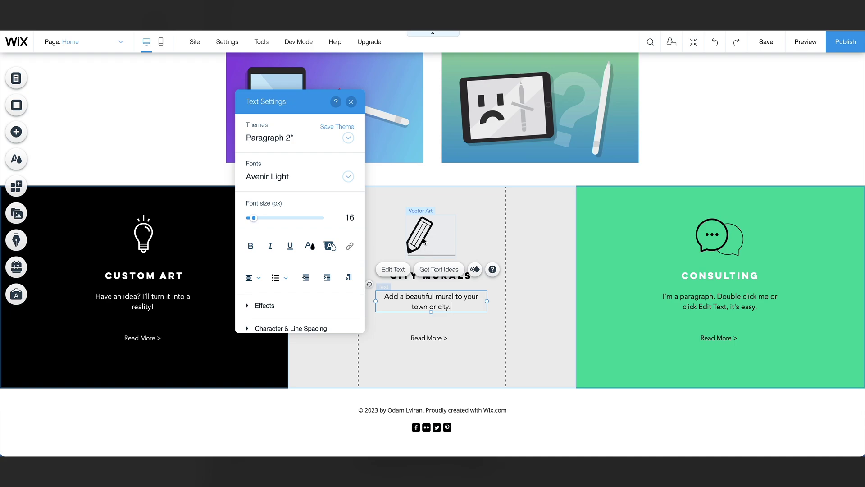
pyautogui.click(424, 239)
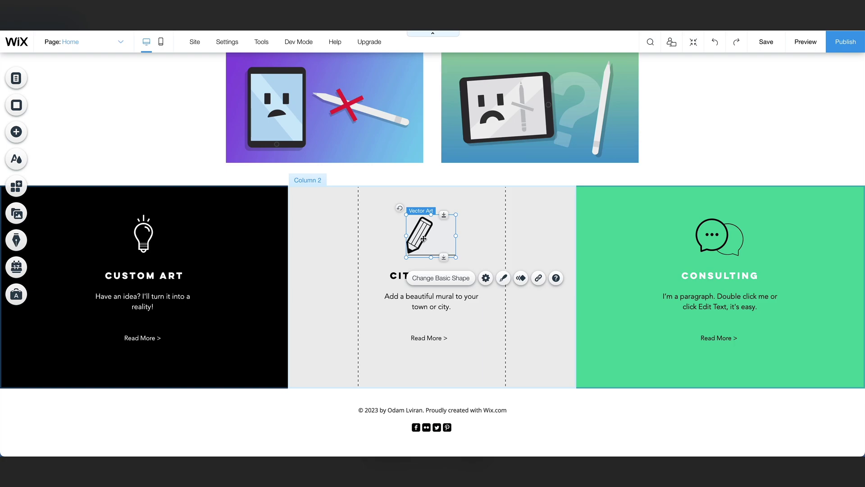
# Replace the City Murals pencil artwork with a city skyline icon found by searching 'city'.
pyautogui.click(433, 278)
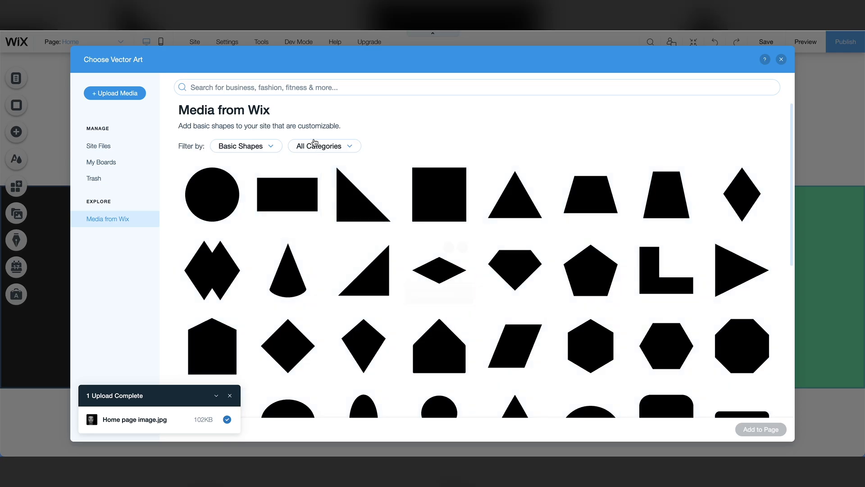
pyautogui.click(270, 90)
pyautogui.write('city')
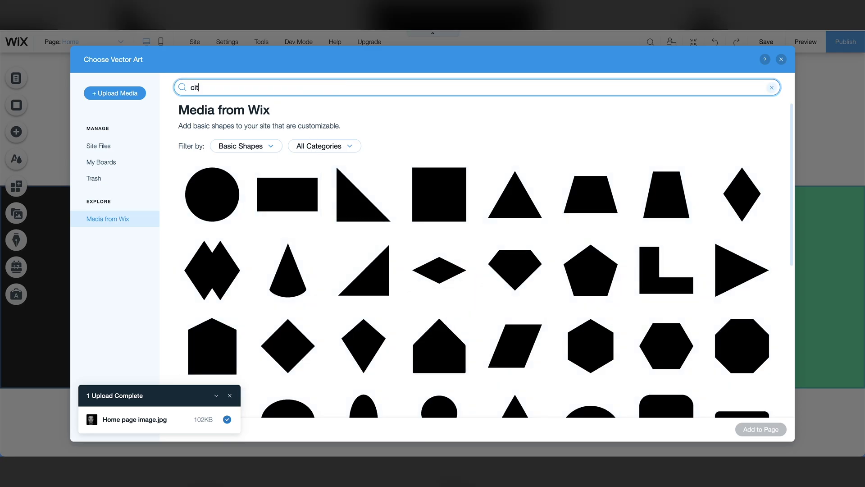
pyautogui.press('Return')
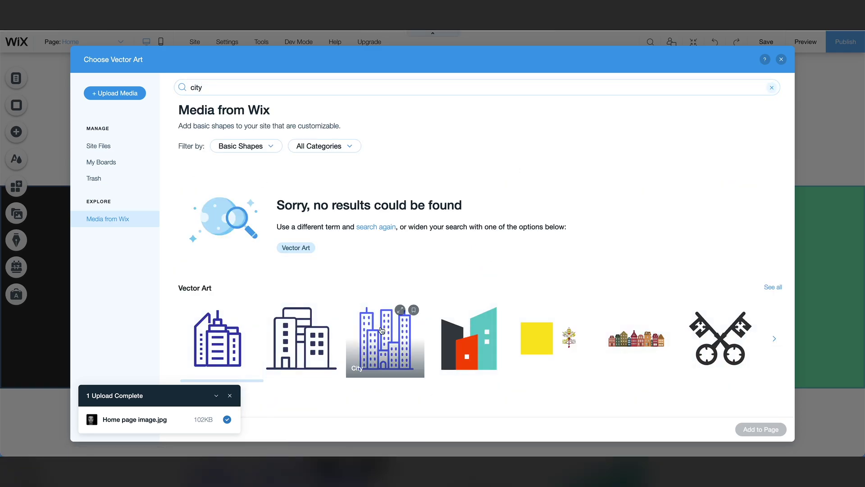
pyautogui.click(382, 330)
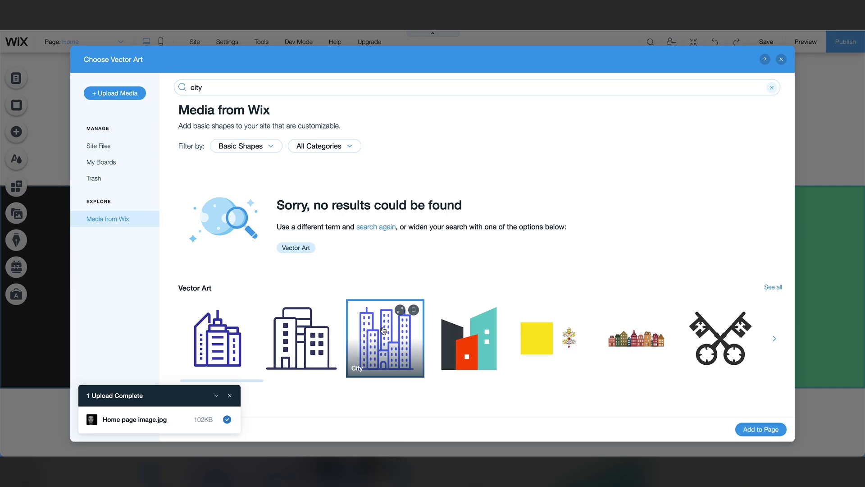
pyautogui.click(747, 428)
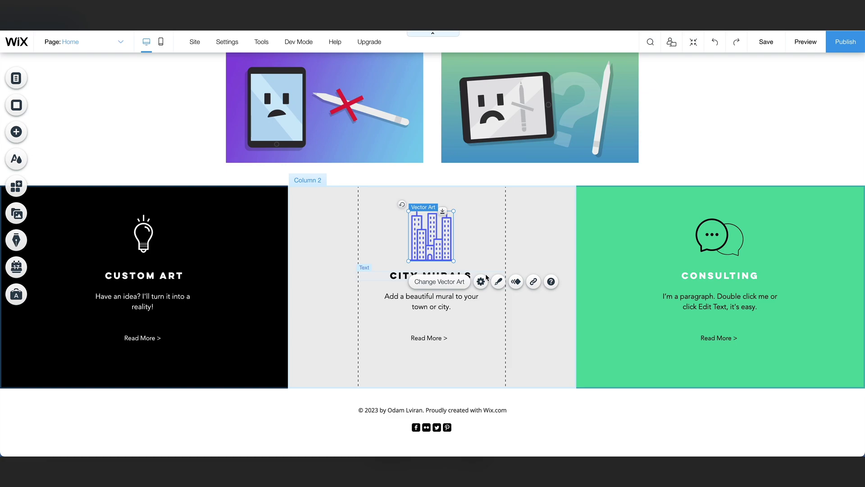
# Change the city icon's fill colour to black.
pyautogui.click(498, 281)
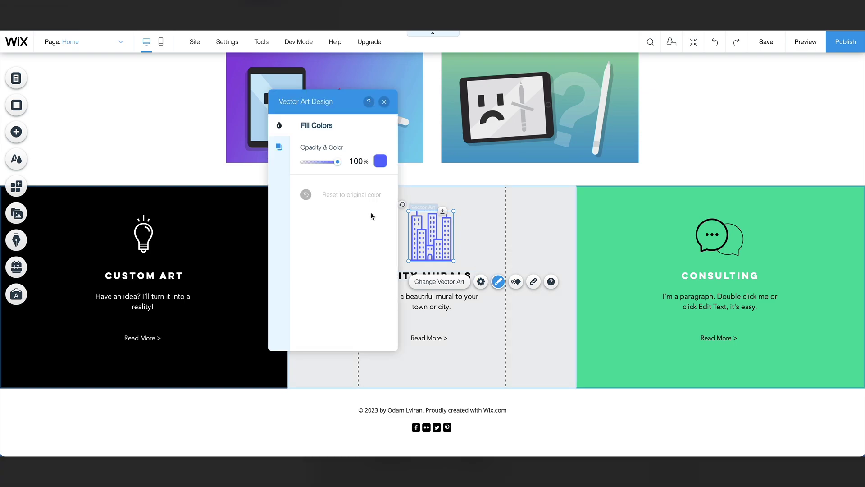
pyautogui.click(380, 161)
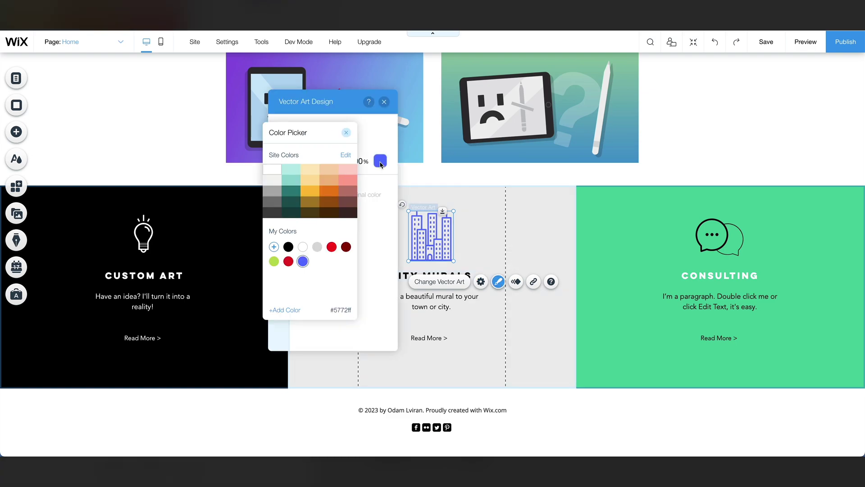
pyautogui.click(286, 246)
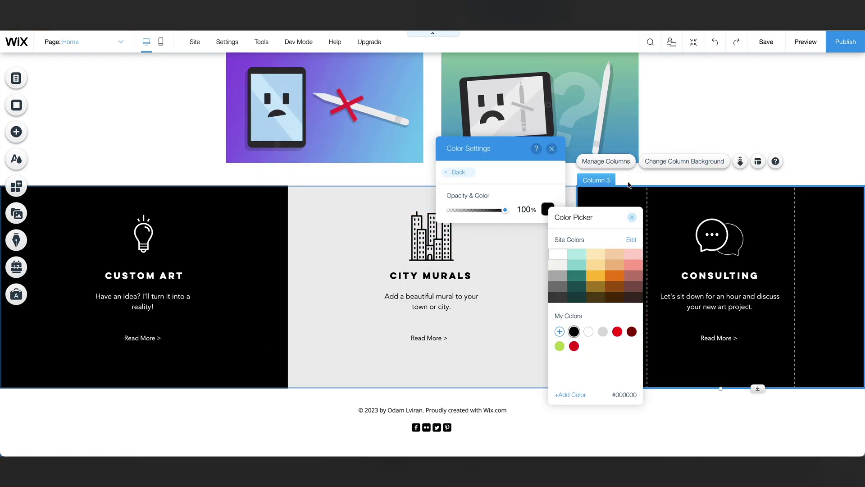
pyautogui.click(629, 185)
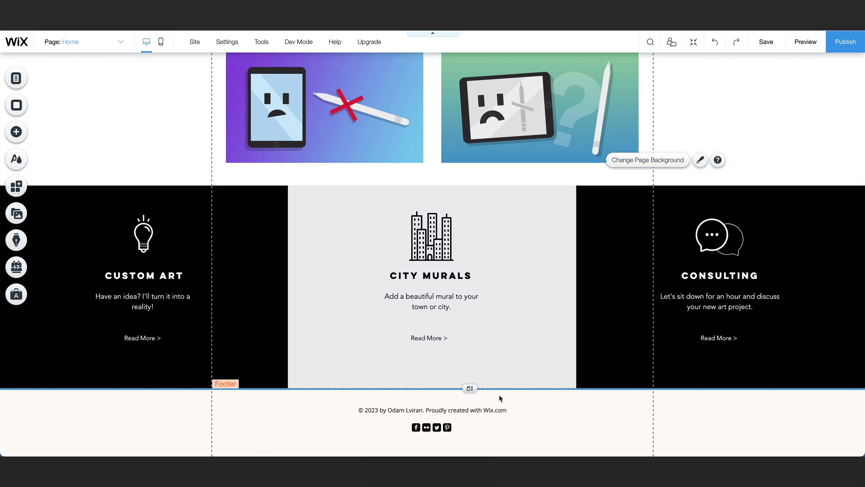
# Edit the footer copyright line to read 2021 and credit The Art Guy.
pyautogui.click(384, 410)
pyautogui.doubleClick(383, 410)
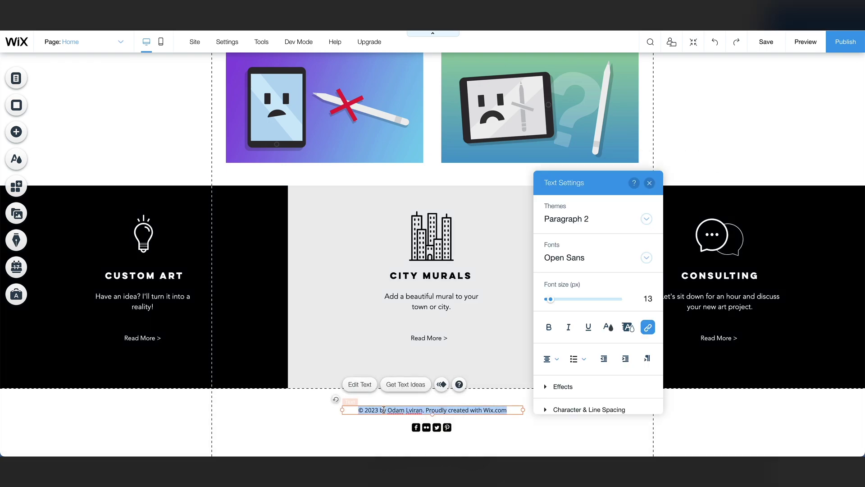
pyautogui.click(387, 411)
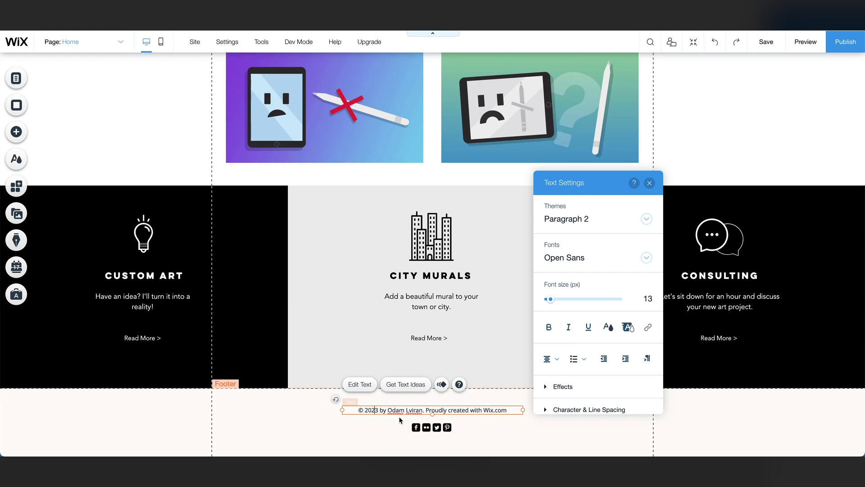
pyautogui.hotkey('ctrl', 'z')
pyautogui.hotkey('ctrl', 'z')
pyautogui.hotkey('ctrl', 'z')
pyautogui.hotkey('ctrl', 'z')
pyautogui.hotkey('ctrl', 'z')
pyautogui.hotkey('ctrl', 'z')
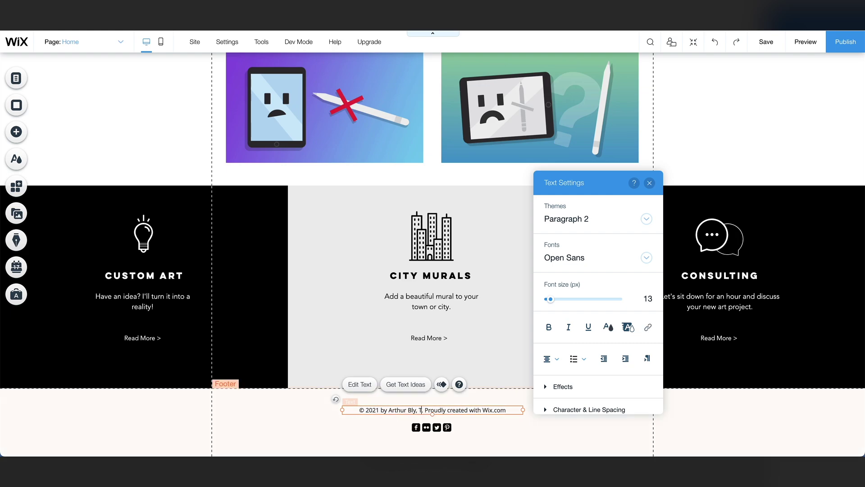
pyautogui.click(441, 407)
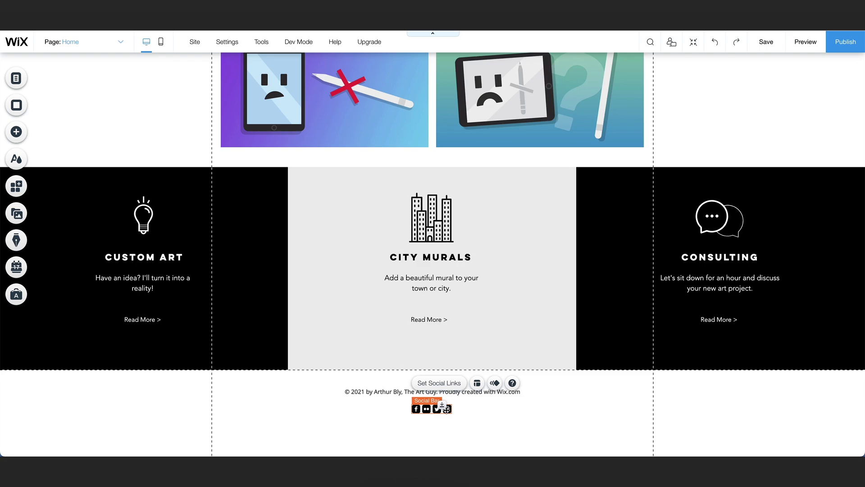
# Enlarge the footer social icons to about 30 px and remove Flickr and Pinterest.
pyautogui.click(477, 383)
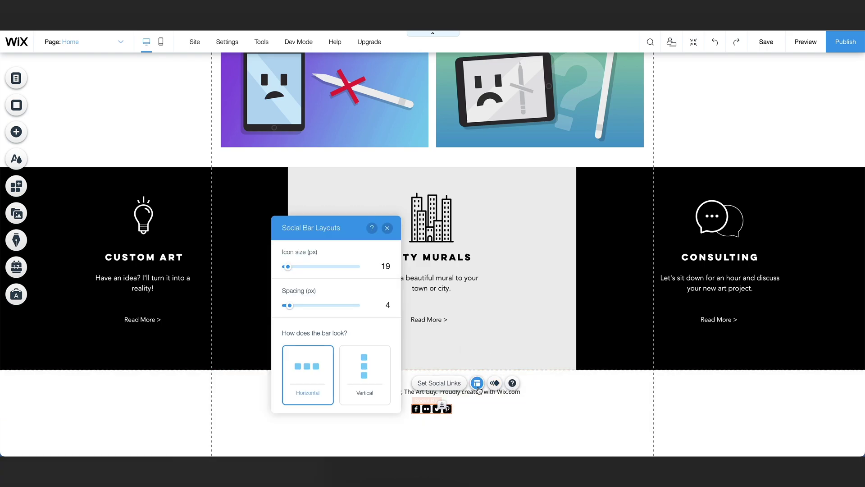
pyautogui.moveTo(288, 267); pyautogui.dragTo(295, 268)
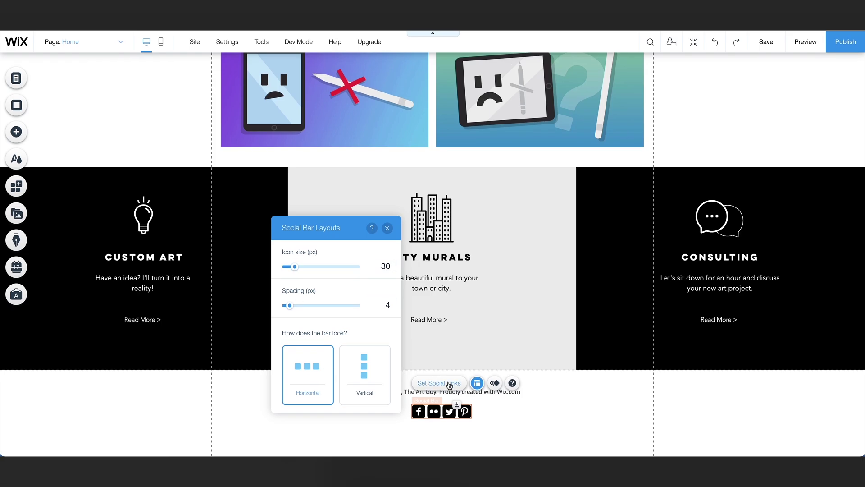
pyautogui.click(450, 383)
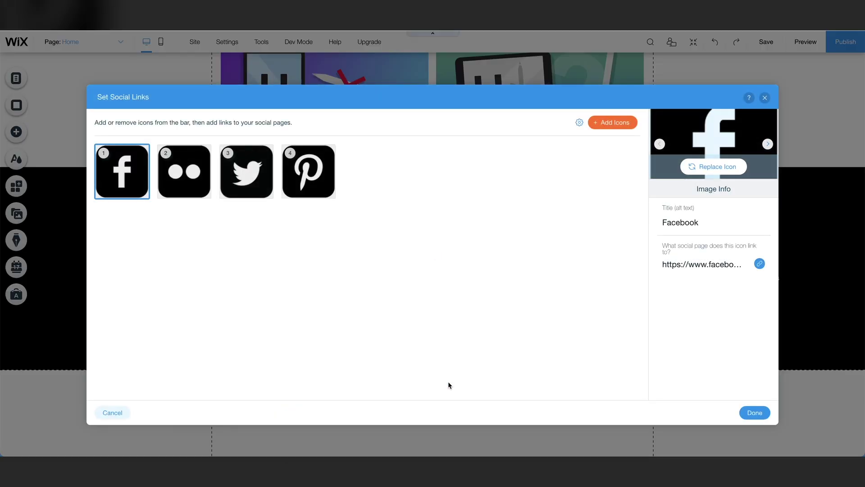
pyautogui.click(203, 192)
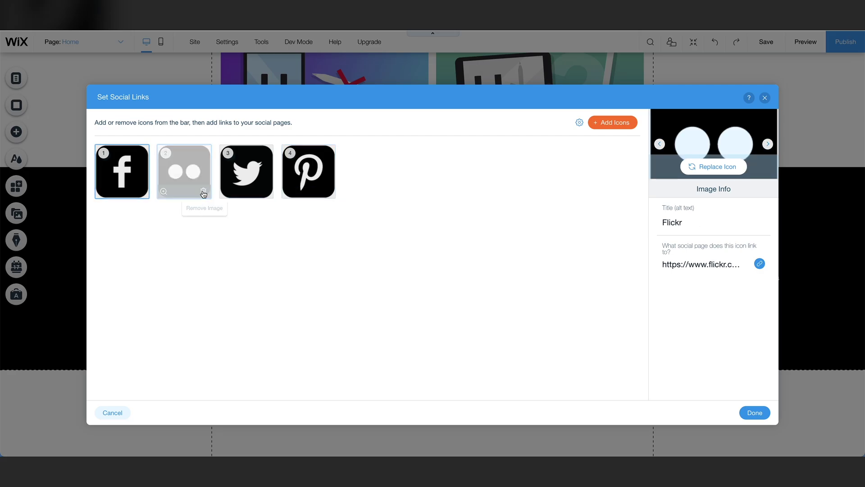
pyautogui.click(265, 191)
# Confirm the social links without adding icons and centre the bar under the copyright line.
pyautogui.click(622, 122)
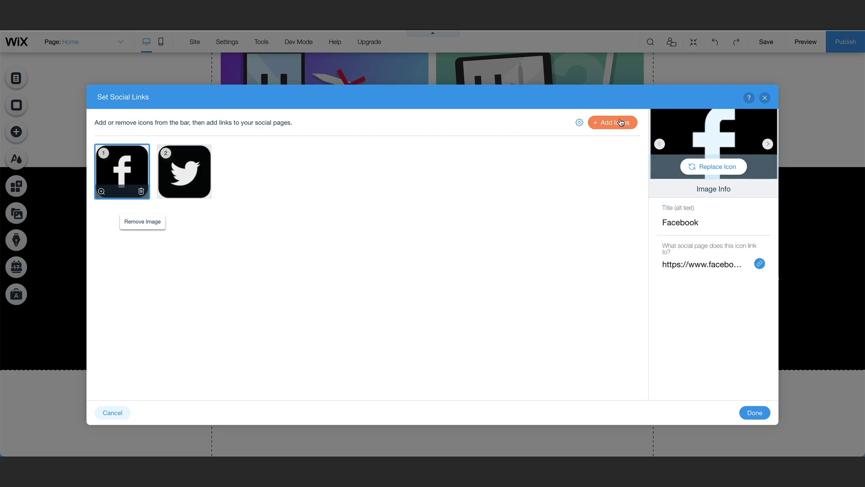
pyautogui.scroll(-10, 568, 204)
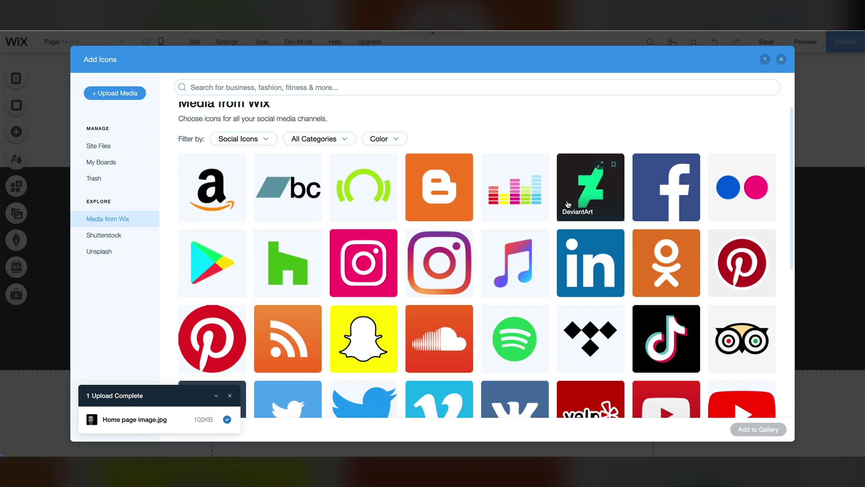
pyautogui.scroll(-5, 568, 202)
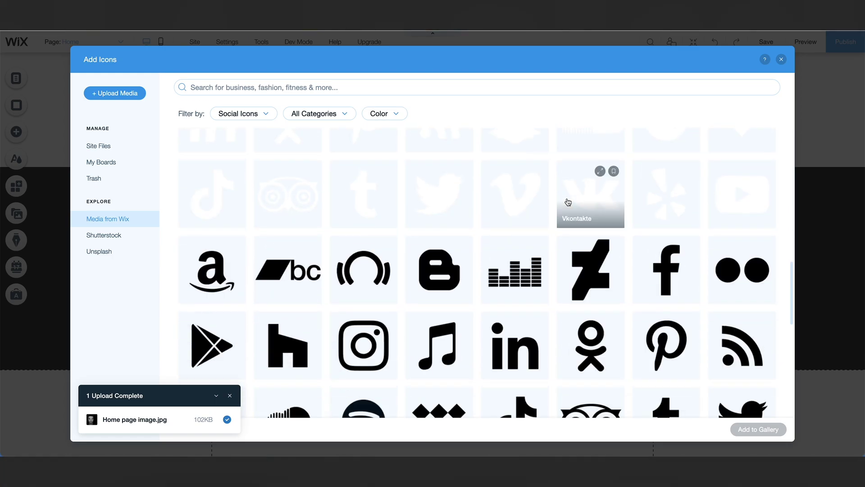
pyautogui.click(781, 59)
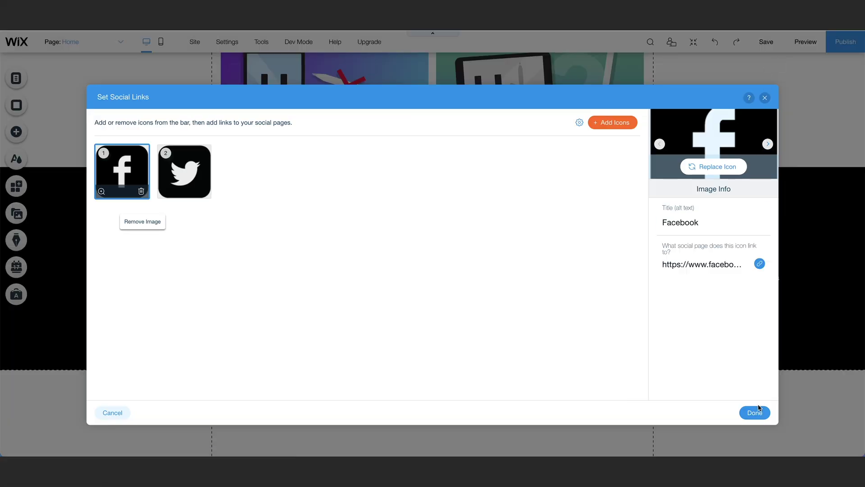
pyautogui.click(759, 413)
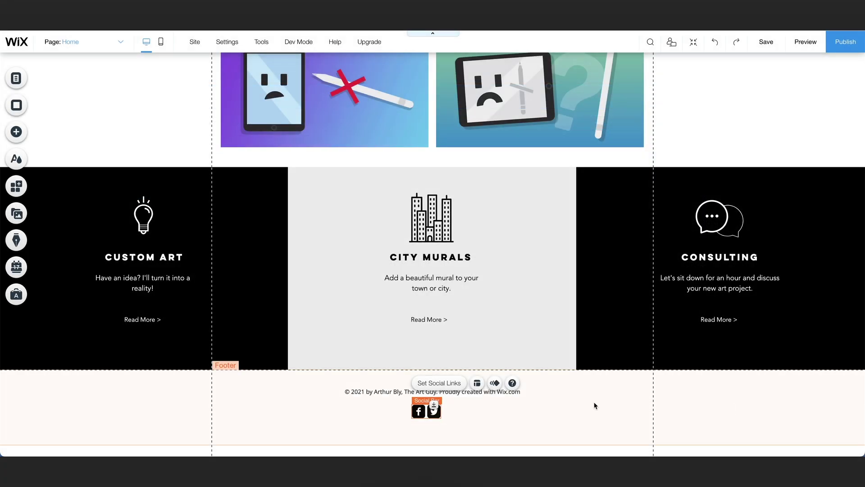
pyautogui.moveTo(429, 412); pyautogui.dragTo(434, 413)
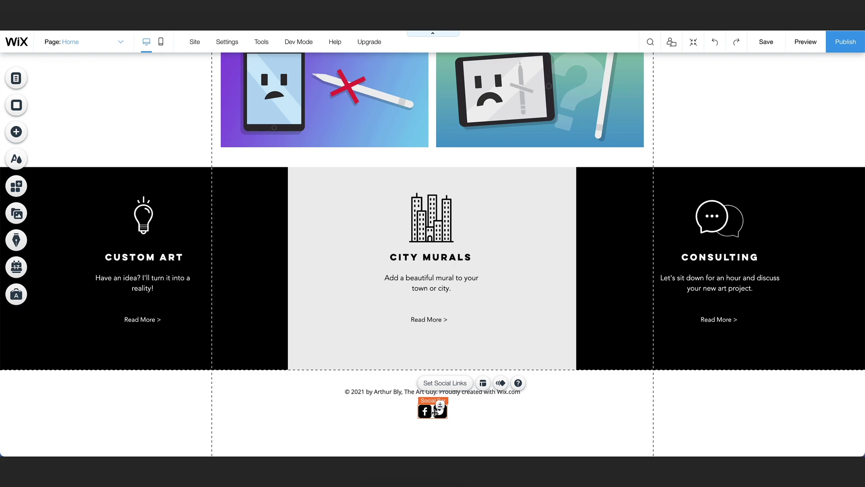
# On the About page, upload a new painted portrait in place of the old picture, then go to Contact.
pyautogui.click(118, 43)
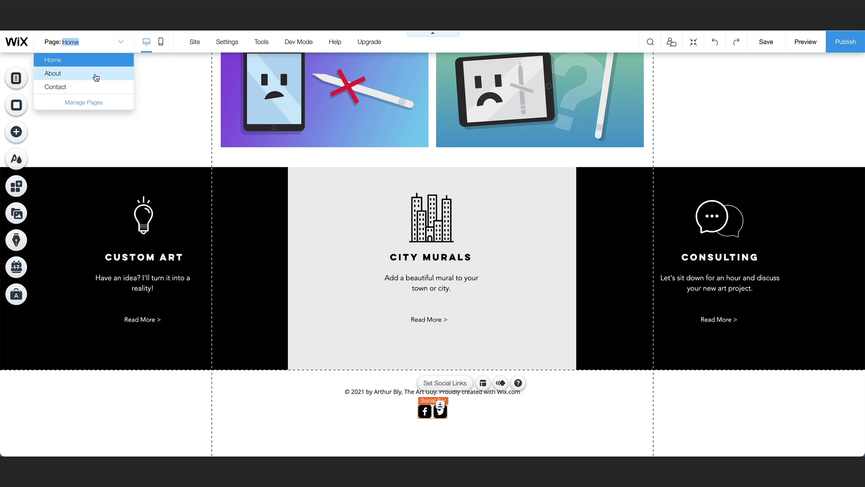
pyautogui.click(96, 78)
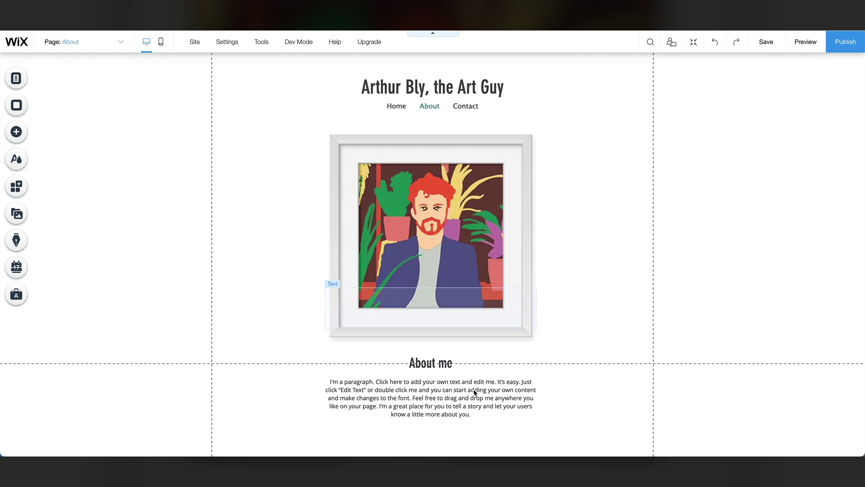
pyautogui.click(392, 252)
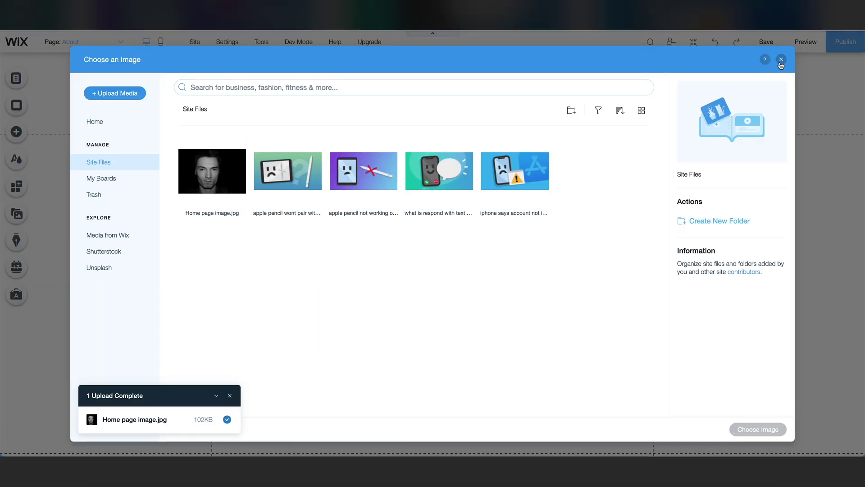
pyautogui.click(781, 59)
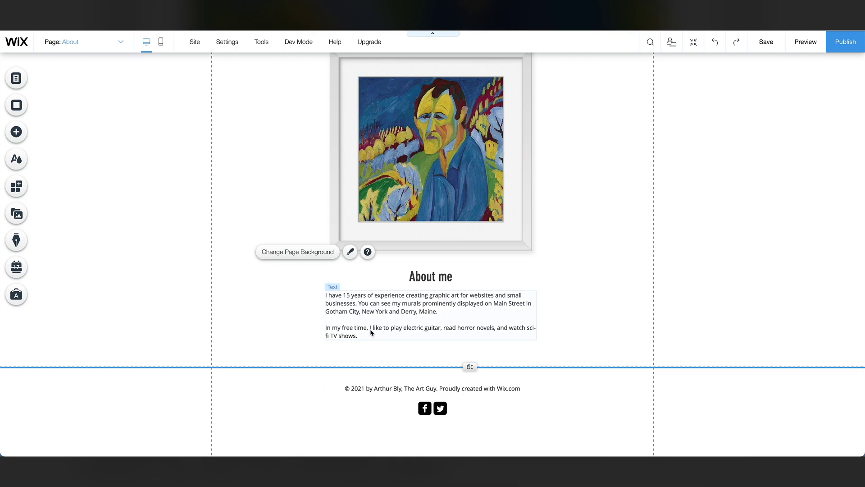
pyautogui.scroll(5, 135, 100)
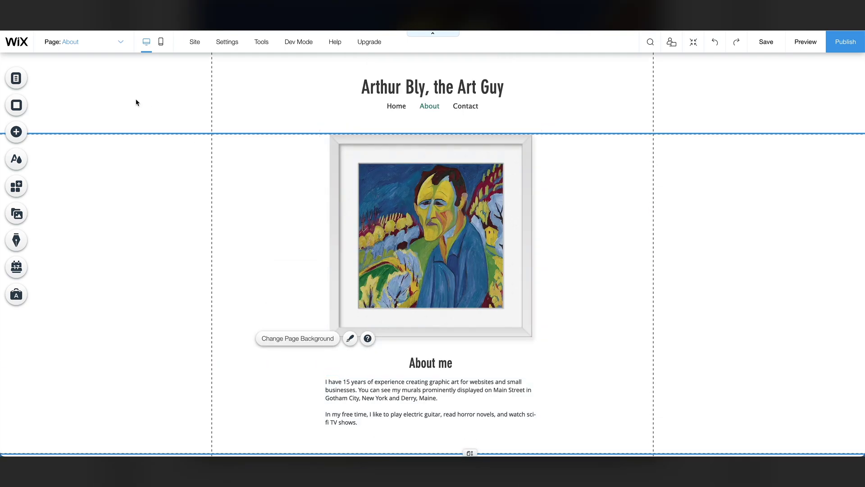
pyautogui.click(103, 42)
pyautogui.click(65, 88)
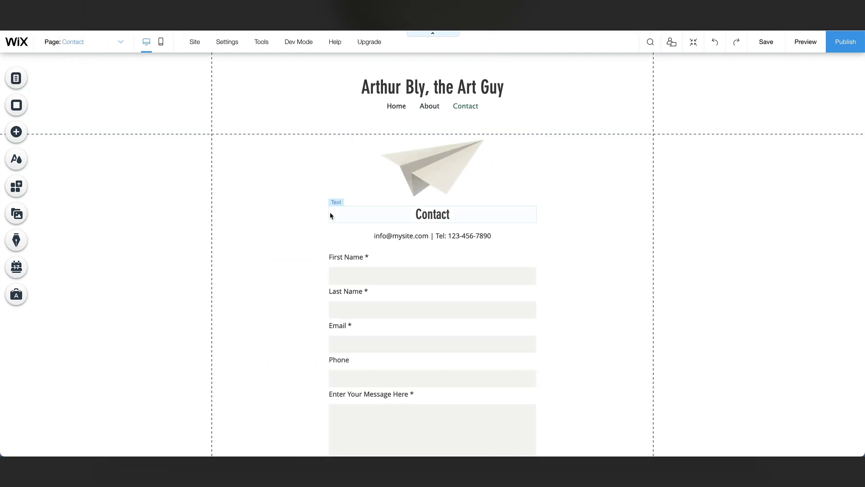
# Replace the paper plane picture with the Vintage Envelope Front illustration from Wix media.
pyautogui.click(422, 180)
pyautogui.click(400, 119)
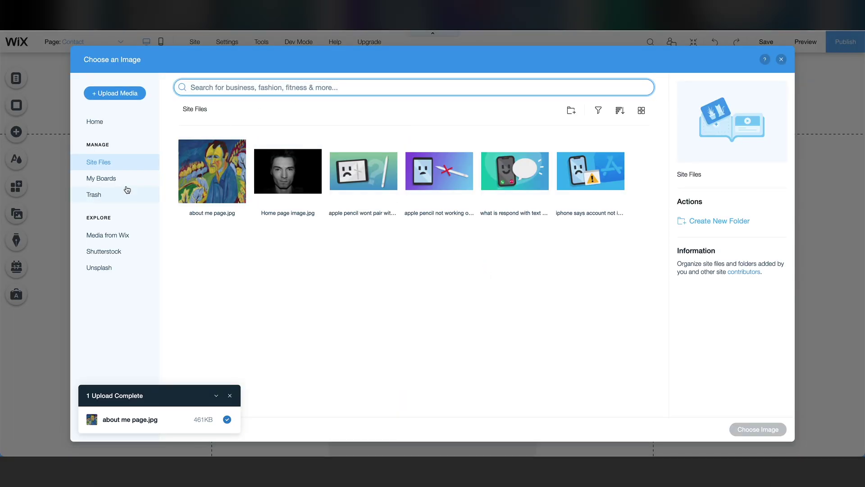
pyautogui.click(108, 233)
pyautogui.write('envelope')
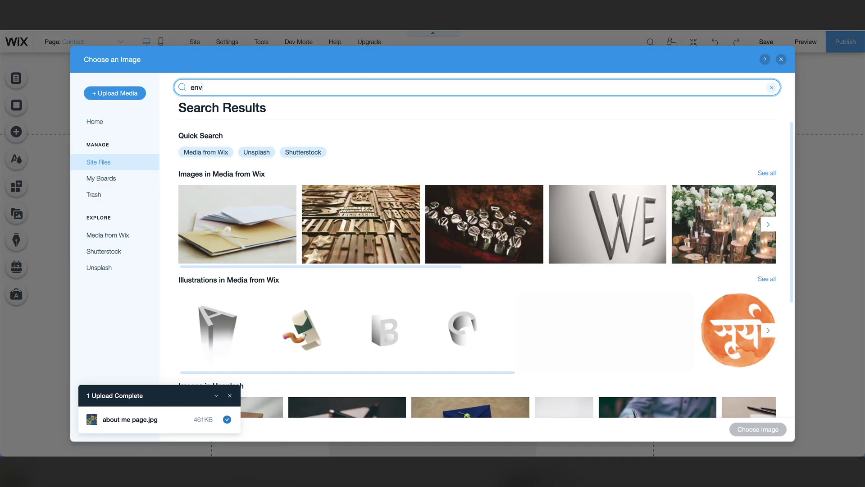
pyautogui.doubleClick(604, 334)
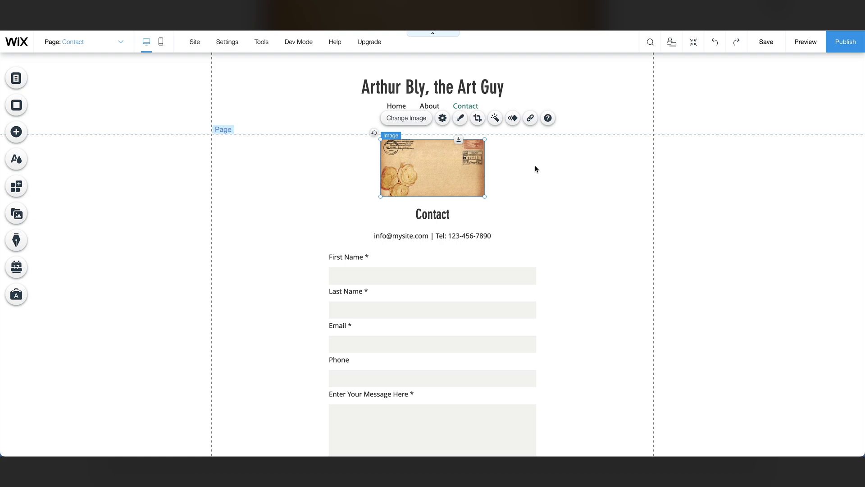
# Give the envelope image a thin frame and enlarge it to roughly 269 × 147.
pyautogui.click(460, 121)
pyautogui.scroll(-5, 540, 245)
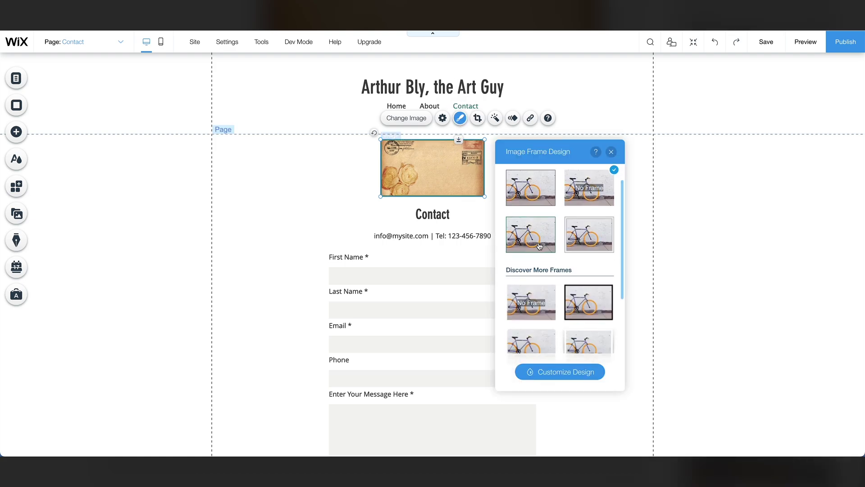
pyautogui.scroll(5, 540, 245)
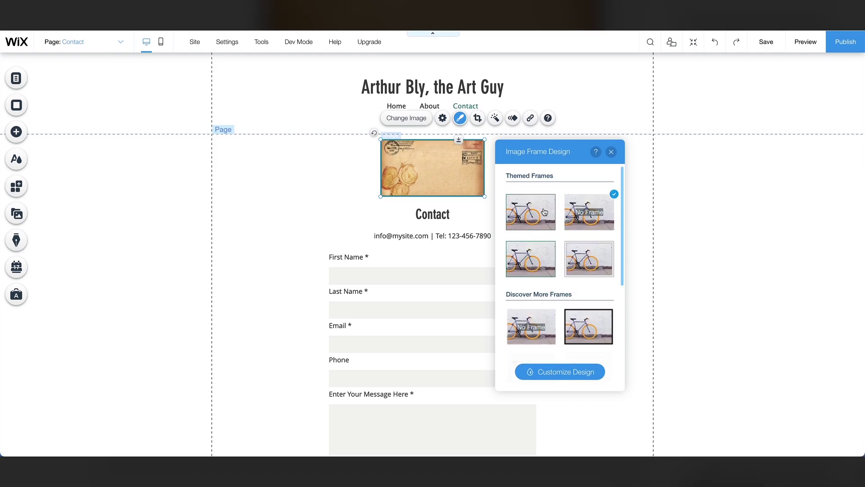
pyautogui.click(611, 151)
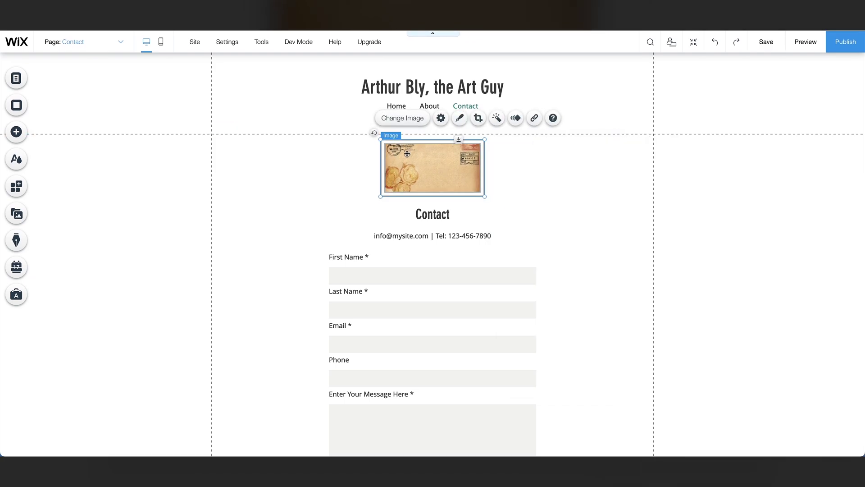
pyautogui.moveTo(383, 141); pyautogui.dragTo(364, 130)
pyautogui.moveTo(401, 161); pyautogui.dragTo(411, 165)
# Extend the Contact heading so it reads 'Contact' followed by the artist's full name.
pyautogui.click(450, 214)
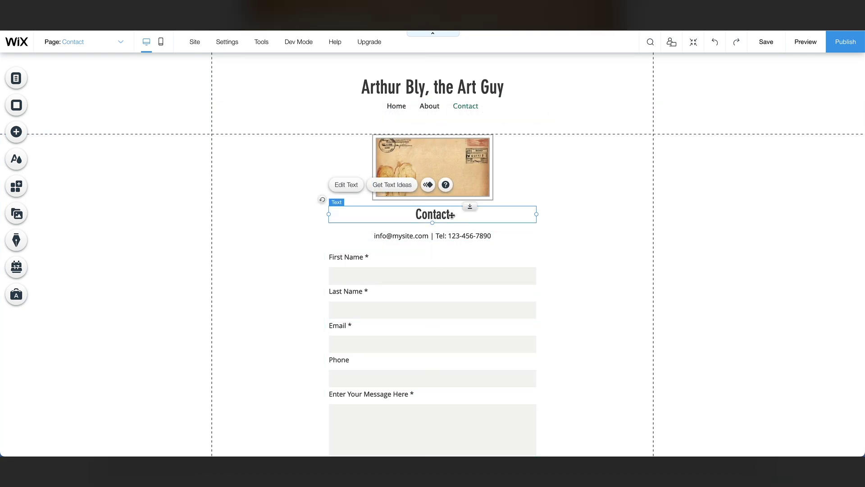
pyautogui.doubleClick(451, 214)
pyautogui.click(452, 214)
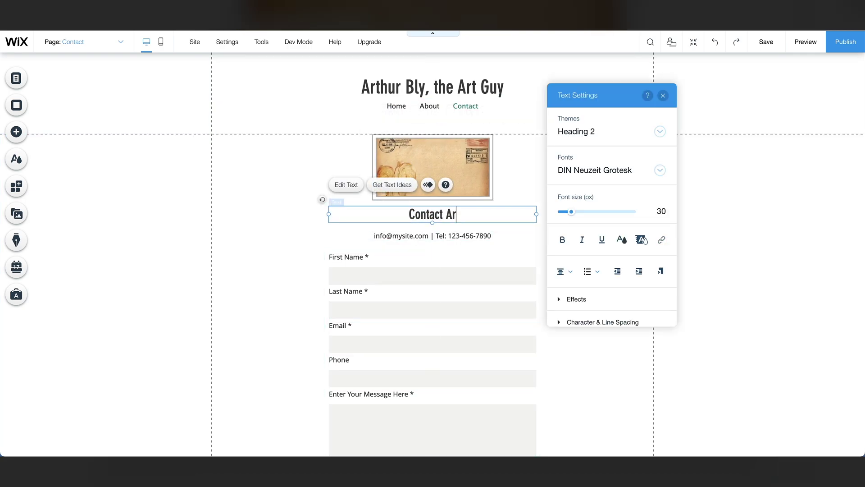
pyautogui.click(412, 240)
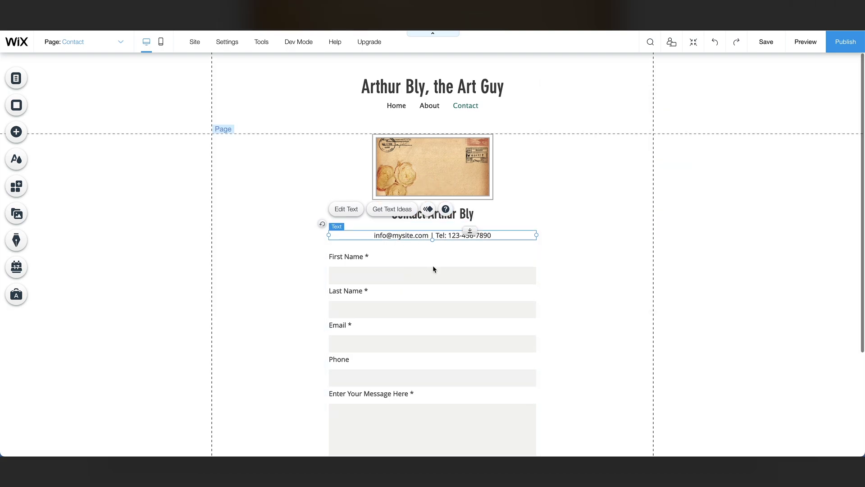
# Select the contact form and bring up its Add New Field choices.
pyautogui.scroll(-5, 537, 374)
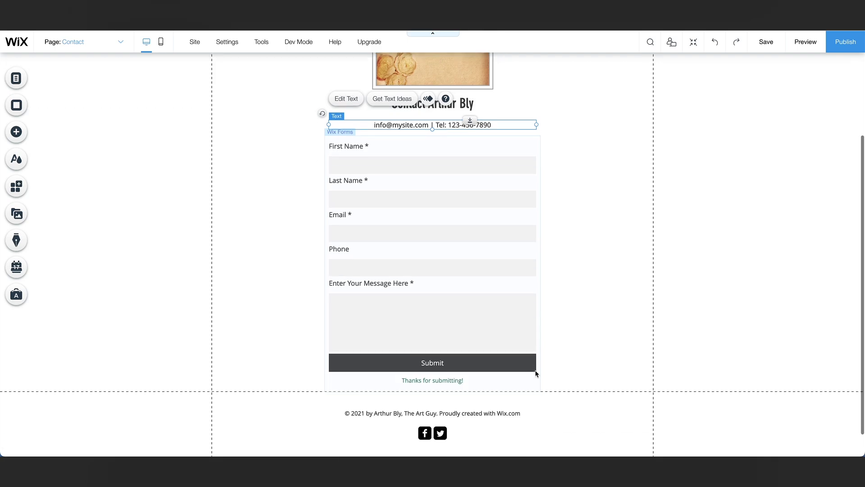
pyautogui.click(484, 317)
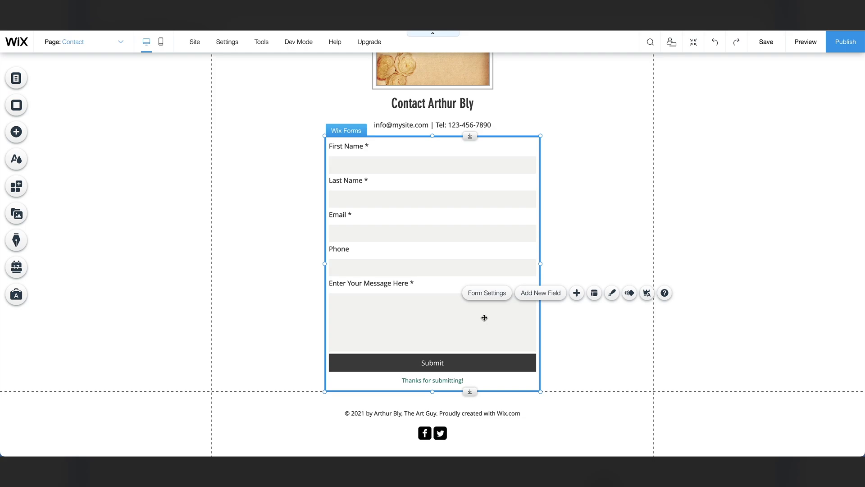
pyautogui.click(532, 301)
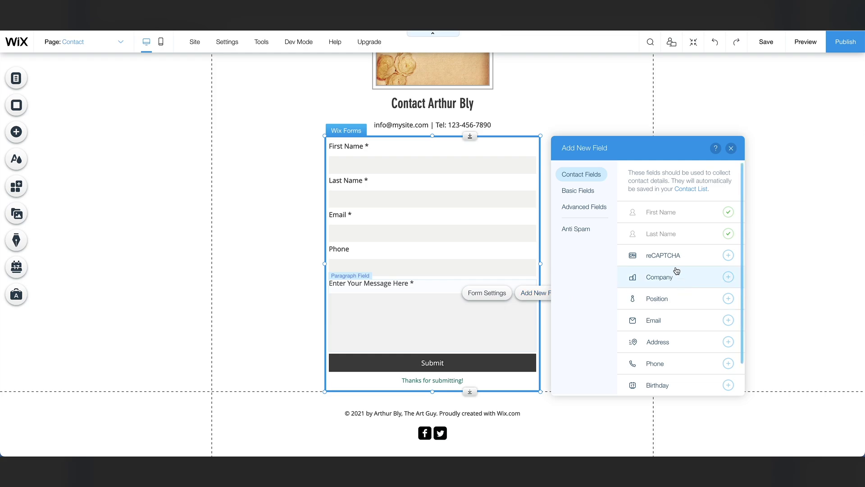
# Add a reCAPTCHA field above Submit, then browse the Forms Design style options.
pyautogui.click(728, 256)
pyautogui.moveTo(388, 380); pyautogui.dragTo(426, 369)
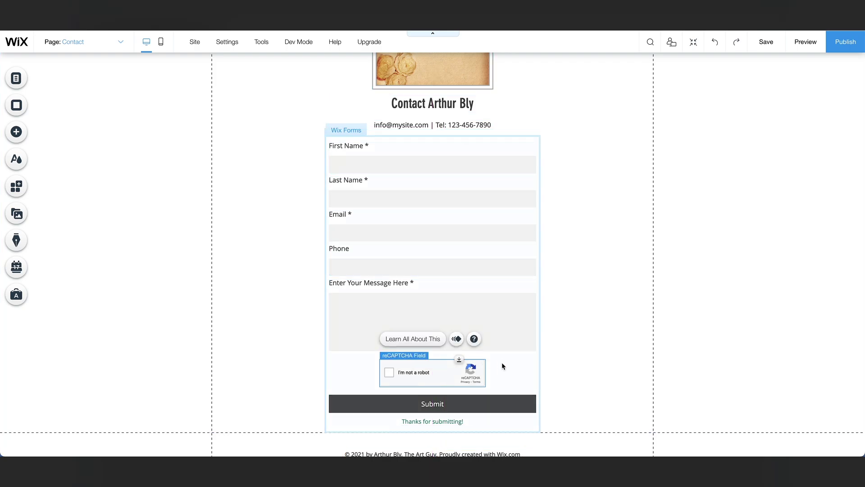
pyautogui.click(503, 366)
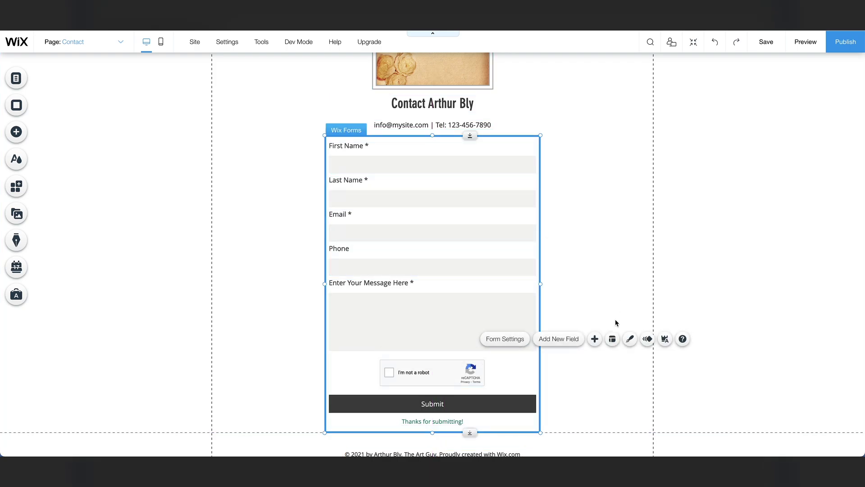
pyautogui.click(630, 339)
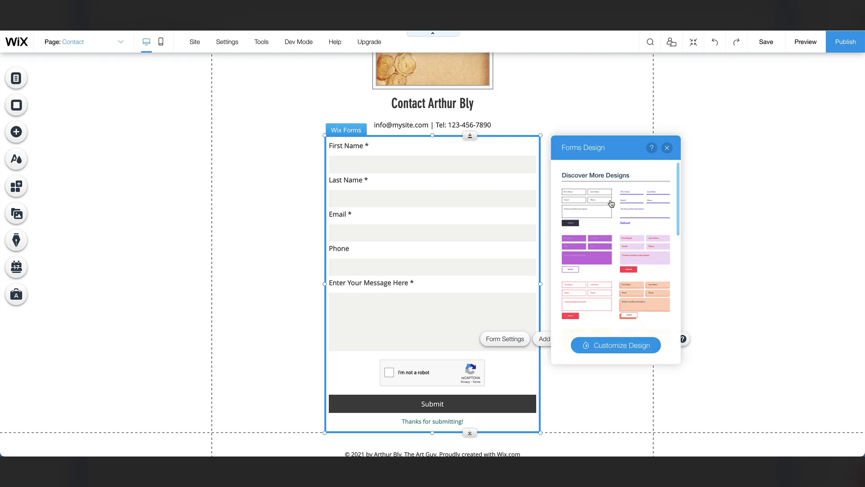
pyautogui.scroll(-2, 608, 236)
pyautogui.scroll(-4, 608, 237)
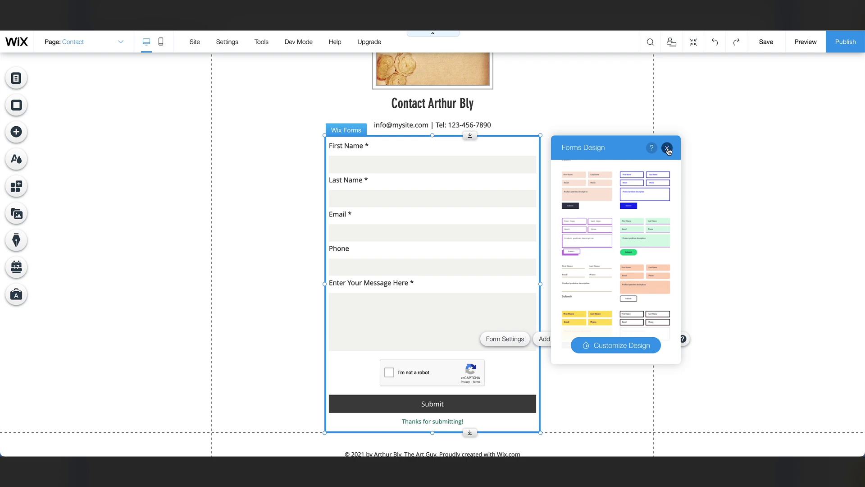
# Add the standard Wix Blog, creating a Blog page, and view its 3 published sample posts.
pyautogui.click(16, 244)
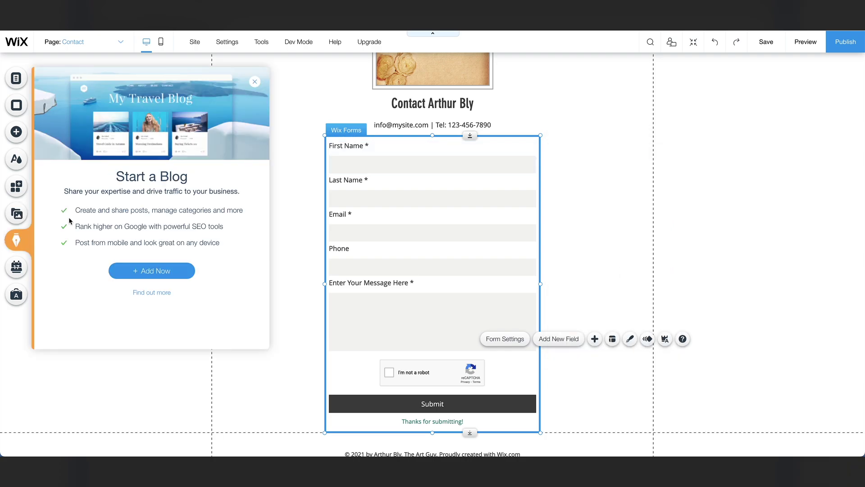
pyautogui.click(154, 271)
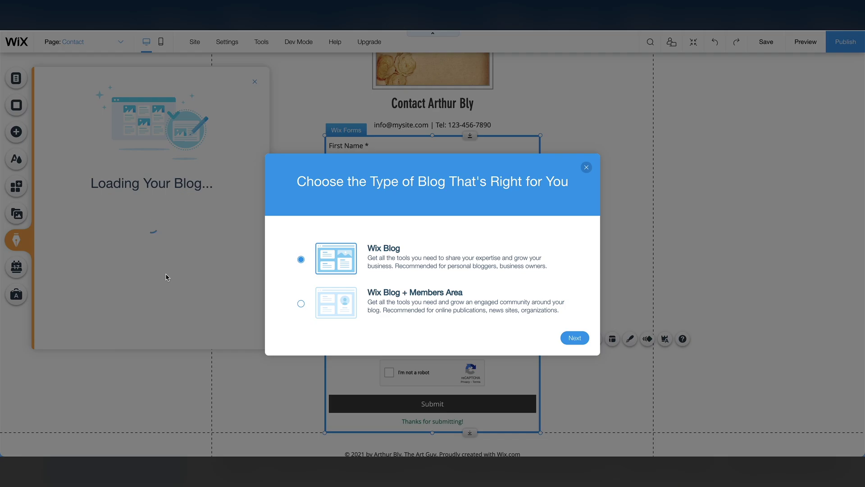
pyautogui.click(575, 338)
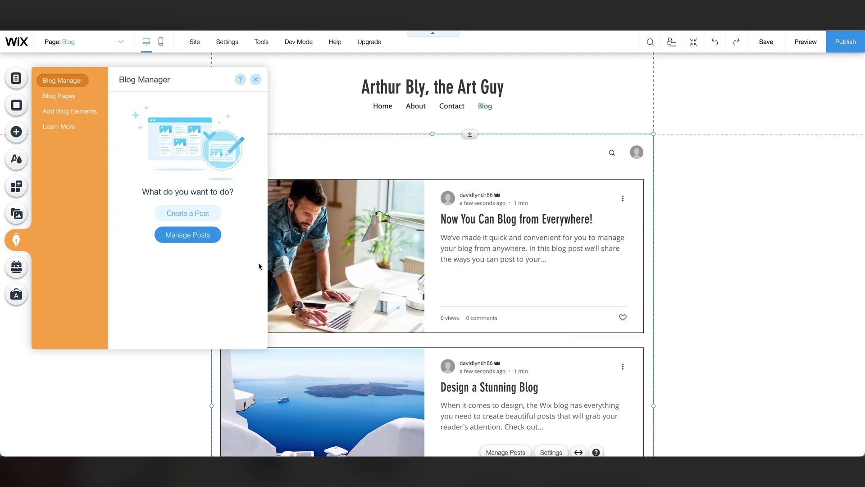
pyautogui.click(200, 236)
# Move all three sample blog posts to the trash.
pyautogui.click(240, 130)
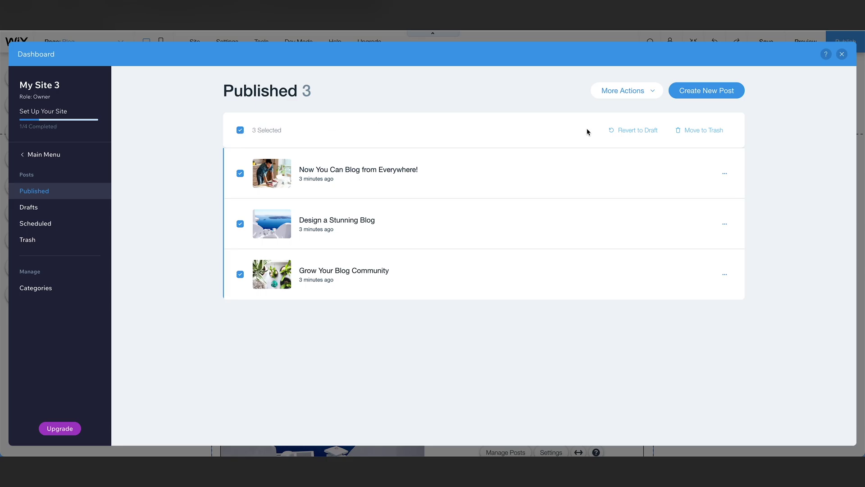
pyautogui.click(701, 132)
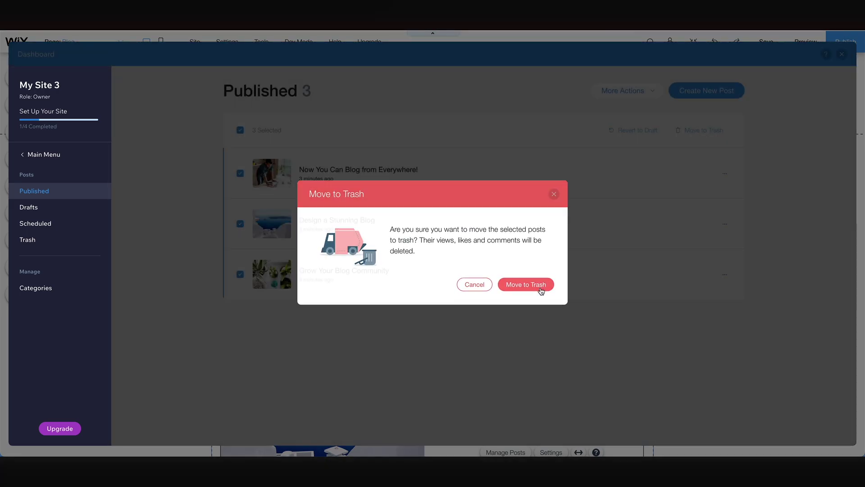
pyautogui.click(538, 288)
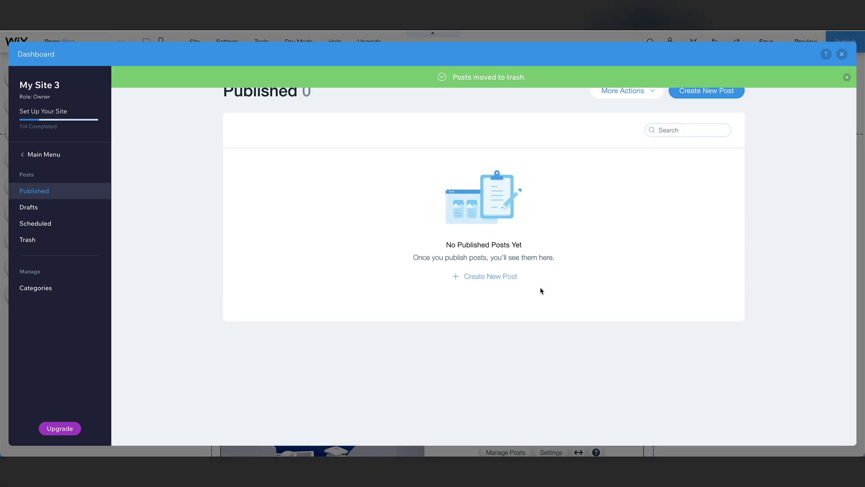
# Create a new post 'Three Tips For Improving Your Illustrations' with pasted article text.
pyautogui.click(717, 94)
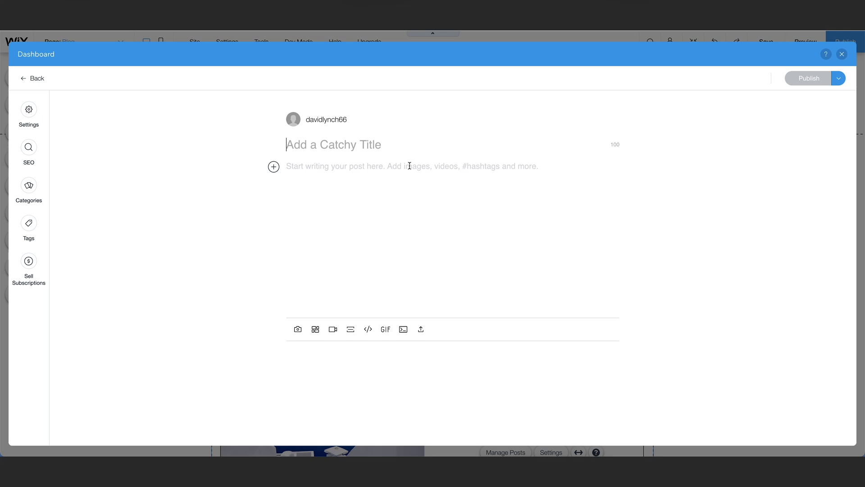
pyautogui.write('Three Tips For Improving Your Illustrations')
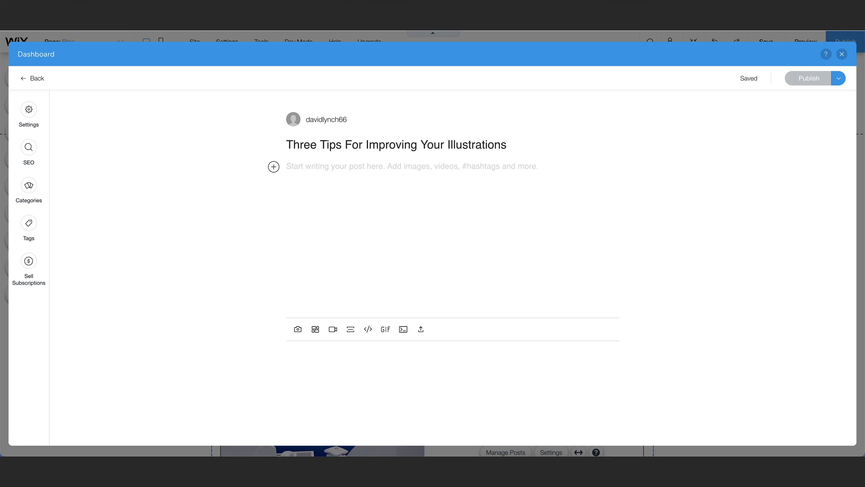
pyautogui.press('Return')
pyautogui.hotkey('ctrl', 'v')
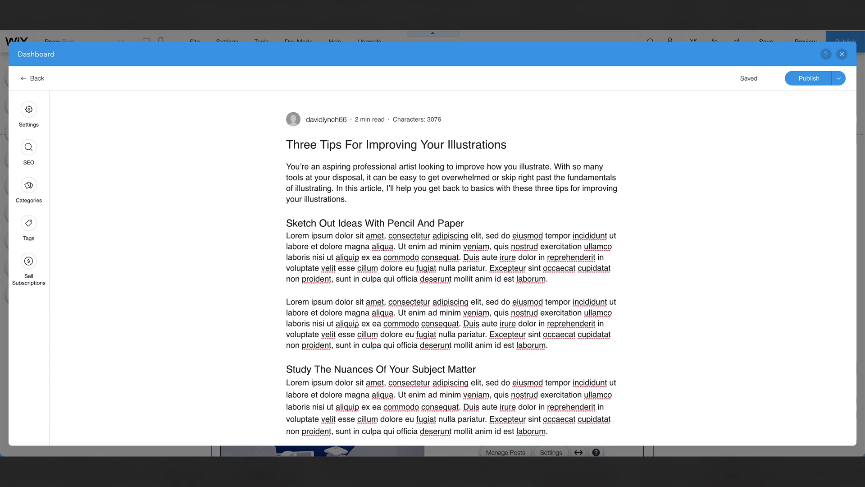
pyautogui.click(30, 116)
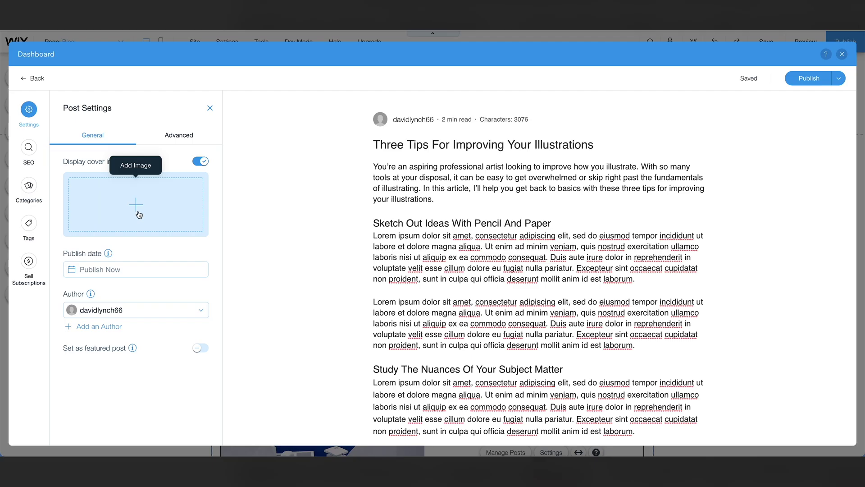
# Give the post the uploaded picture as its cover image and review its SEO title.
pyautogui.click(136, 205)
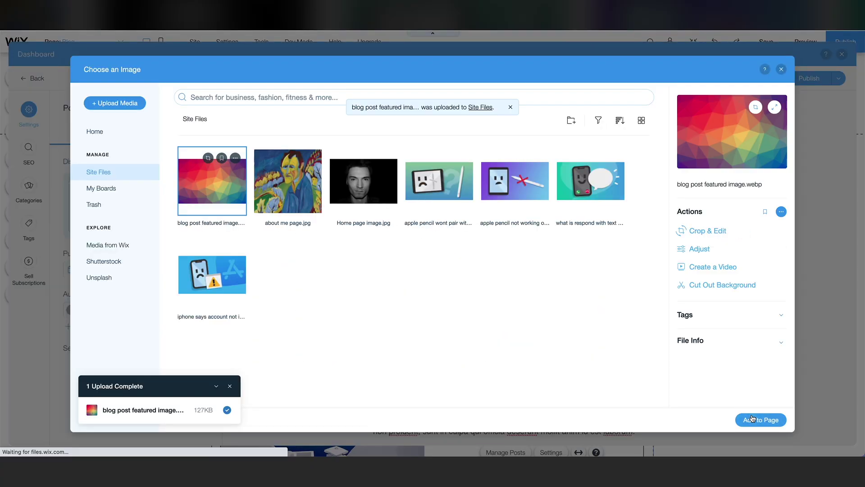
pyautogui.click(752, 418)
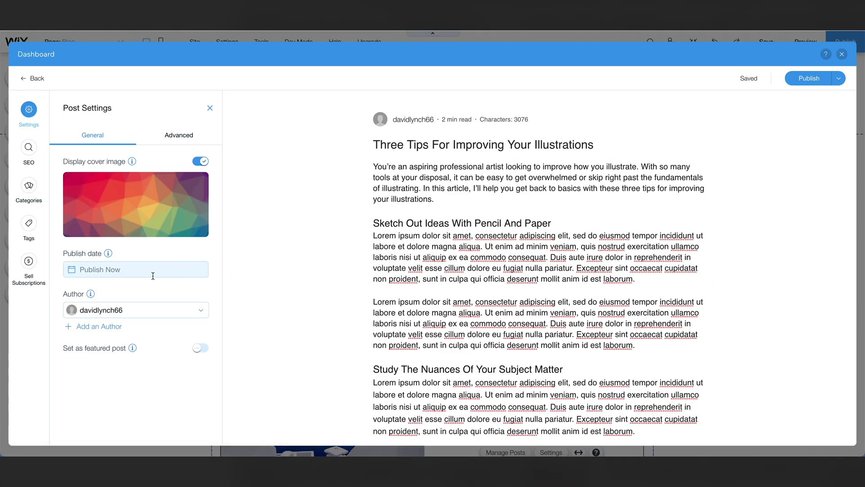
pyautogui.click(28, 156)
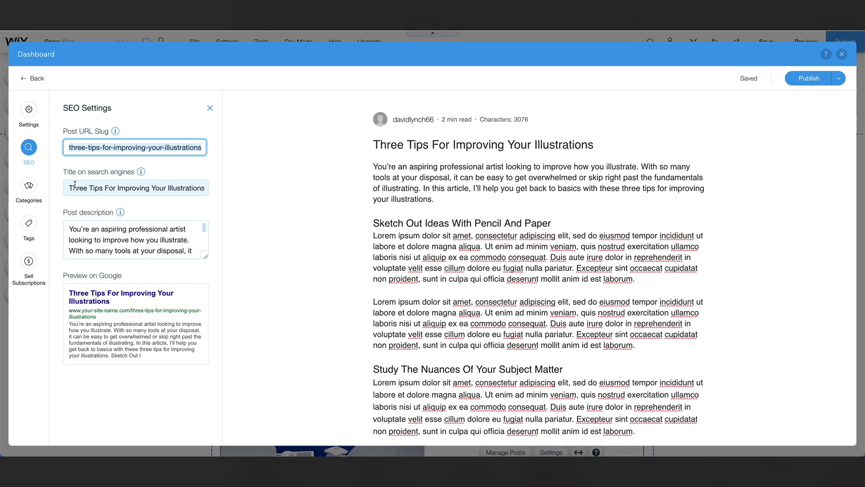
pyautogui.press('Tab')
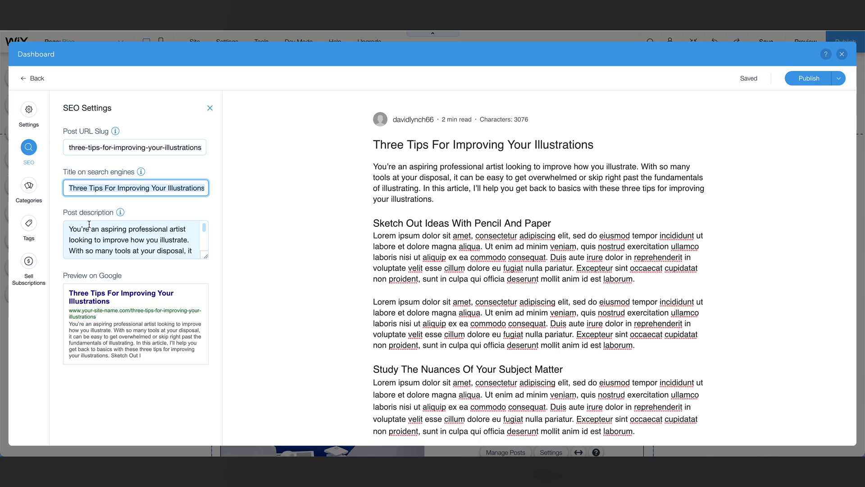
pyautogui.scroll(-5, 90, 224)
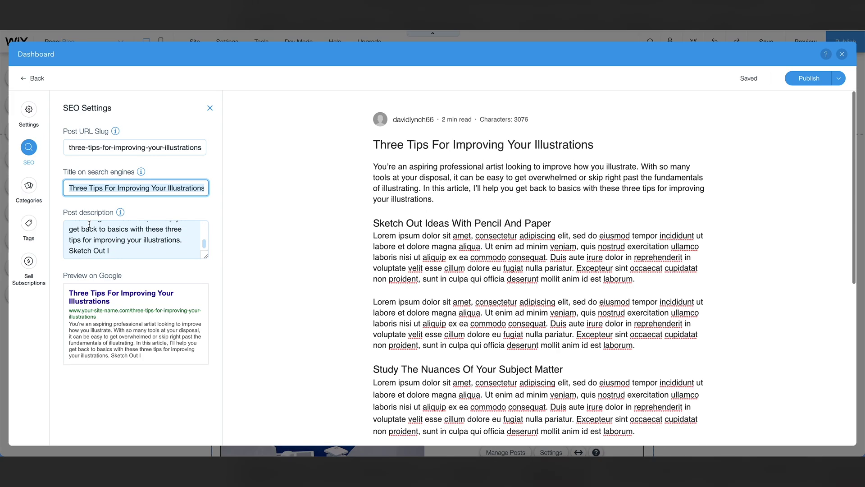
pyautogui.scroll(5, 92, 241)
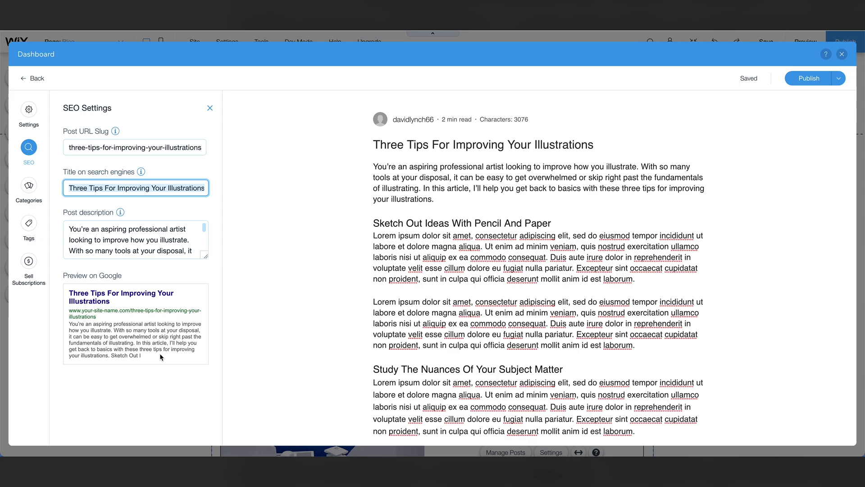
# Replace the SEO description with 'Learn about three tips for improving your illustrations, from a professional artist!'.
pyautogui.click(174, 246)
pyautogui.hotkey('ctrl', 'a')
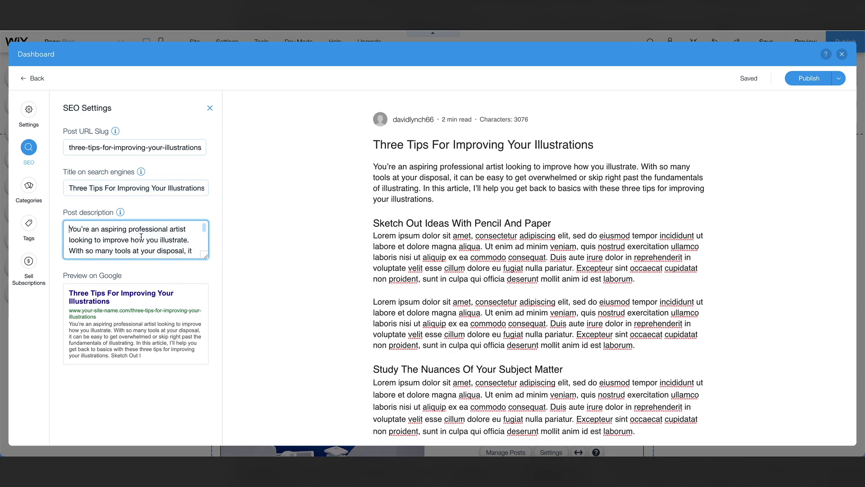
pyautogui.write('Learn h')
pyautogui.press('BackSpace')
pyautogui.write('about three tips for improving your illustrations, from a professional artist!')
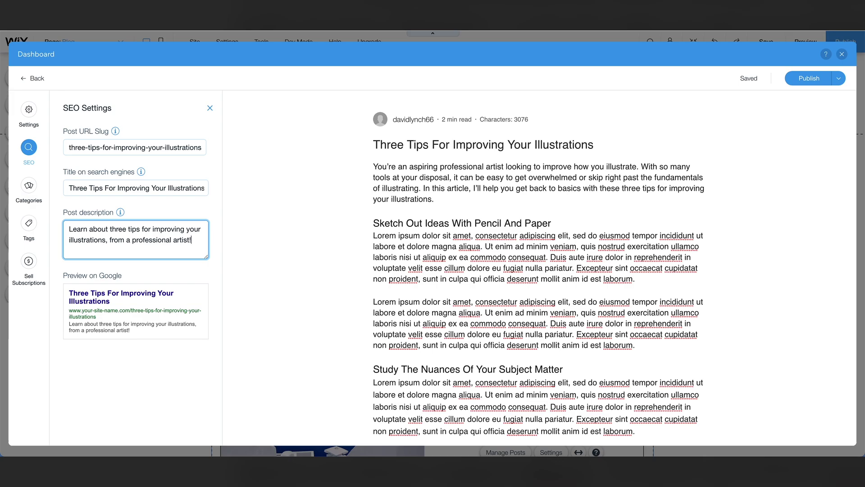
# Review the post's categories and tags, then publish it.
pyautogui.click(25, 199)
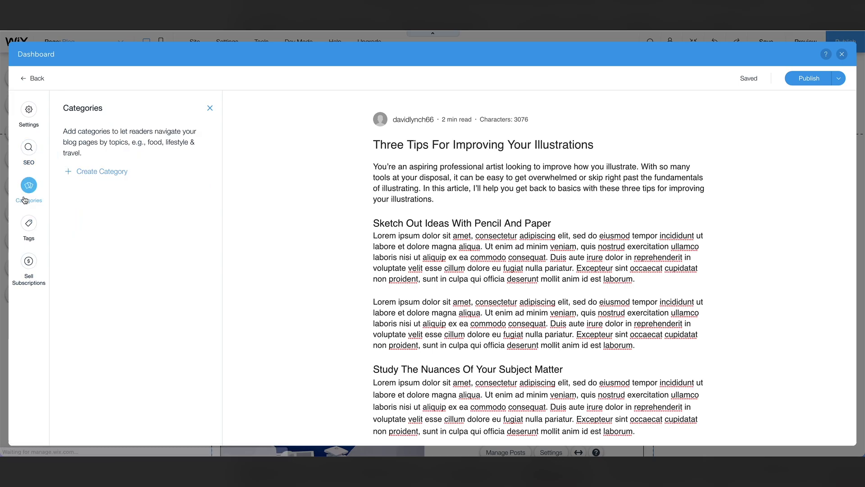
pyautogui.click(26, 222)
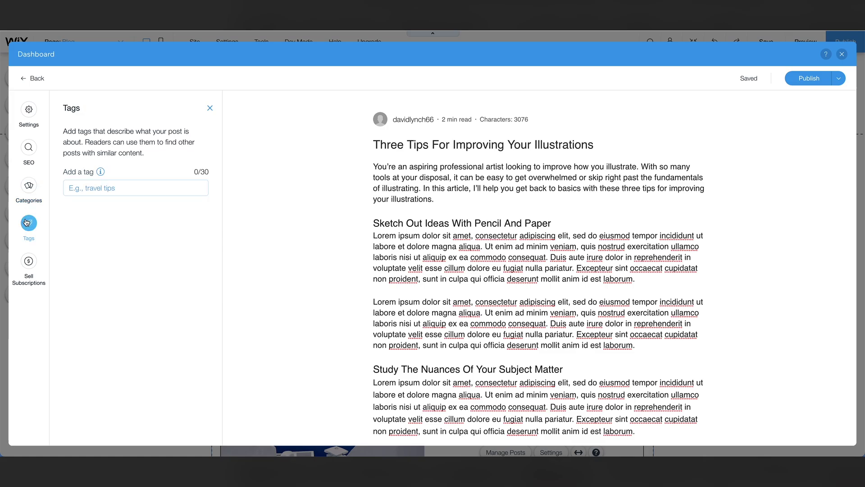
pyautogui.click(798, 81)
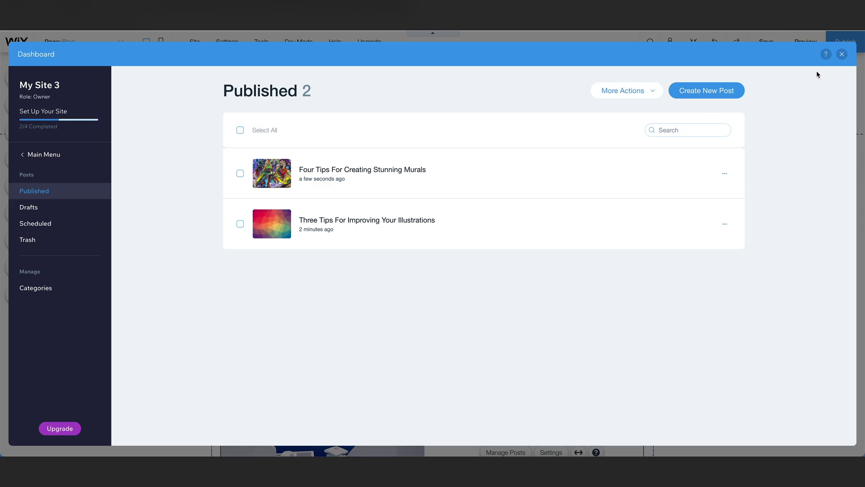
# Preview Editorial, Tiled and One Column feed layouts, then keep Side by Side.
pyautogui.click(842, 54)
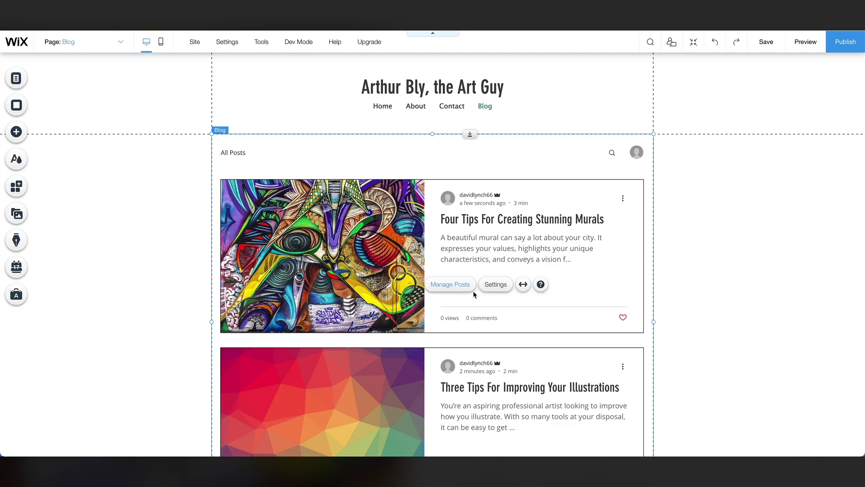
pyautogui.click(497, 285)
pyautogui.click(55, 154)
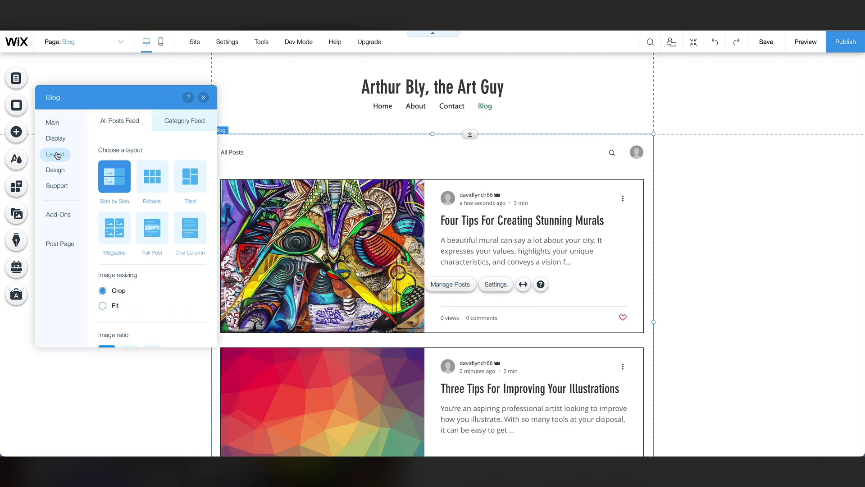
pyautogui.click(152, 182)
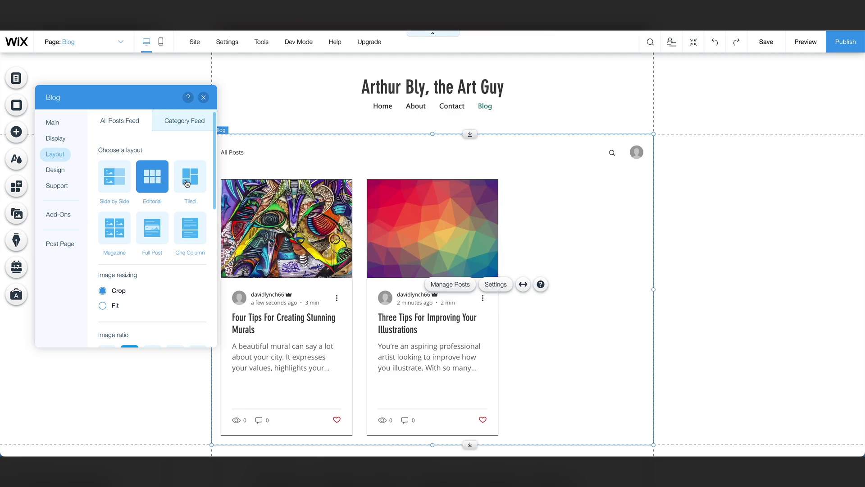
pyautogui.click(187, 183)
pyautogui.click(190, 227)
pyautogui.click(115, 186)
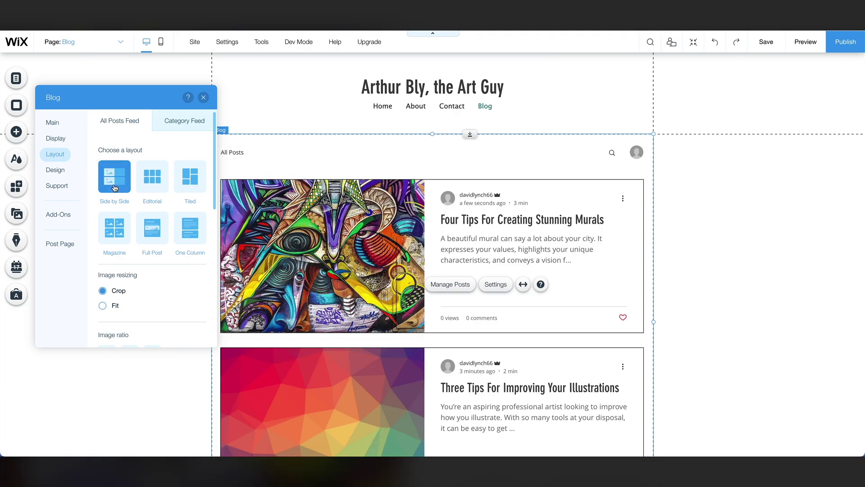
pyautogui.scroll(-1, 129, 283)
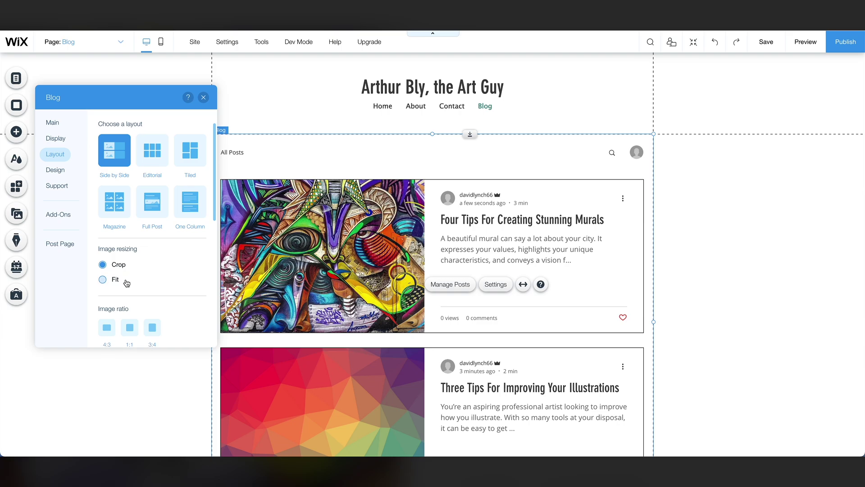
pyautogui.scroll(-1, 117, 299)
pyautogui.scroll(-3, 118, 303)
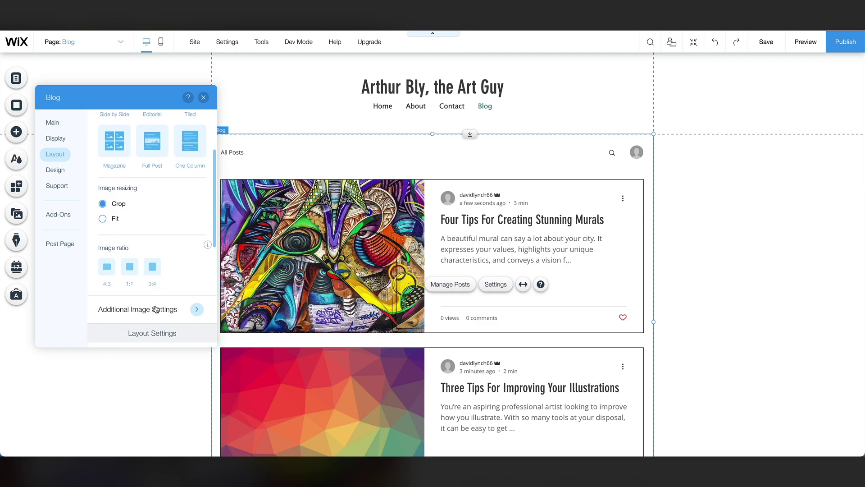
pyautogui.scroll(4, 161, 234)
pyautogui.click(351, 166)
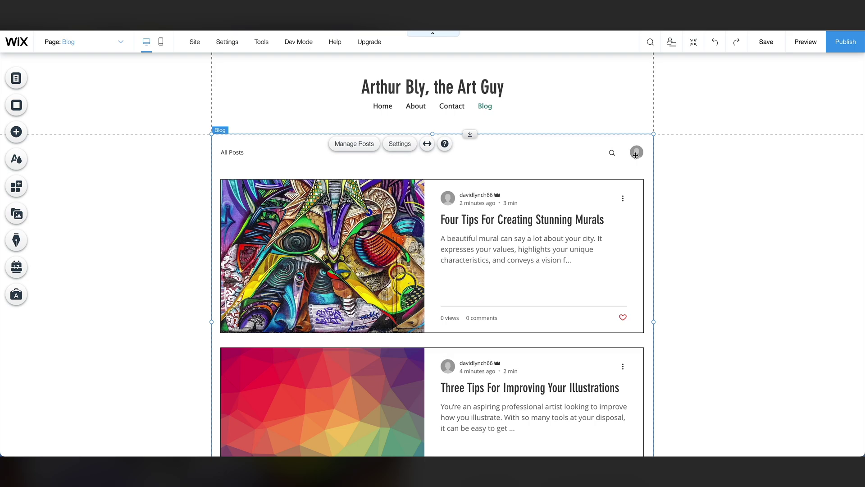
# Uncheck Category labels and Login/sign up button in the Blog Menu display settings.
pyautogui.click(400, 143)
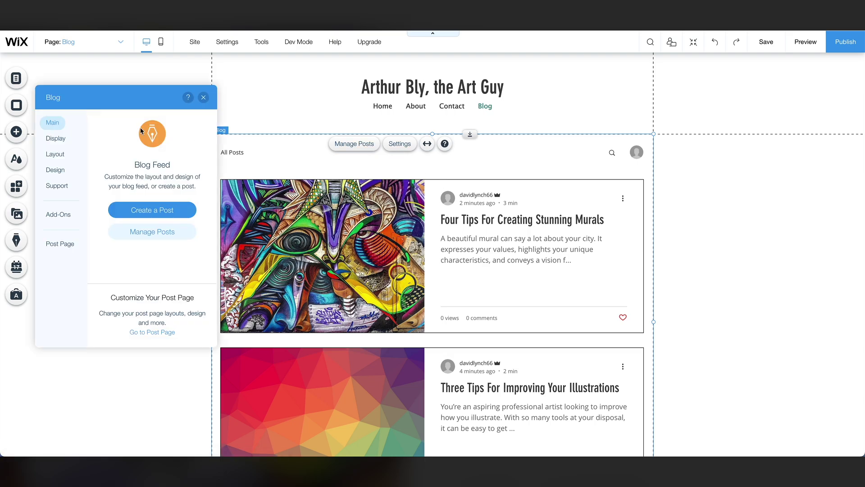
pyautogui.click(55, 139)
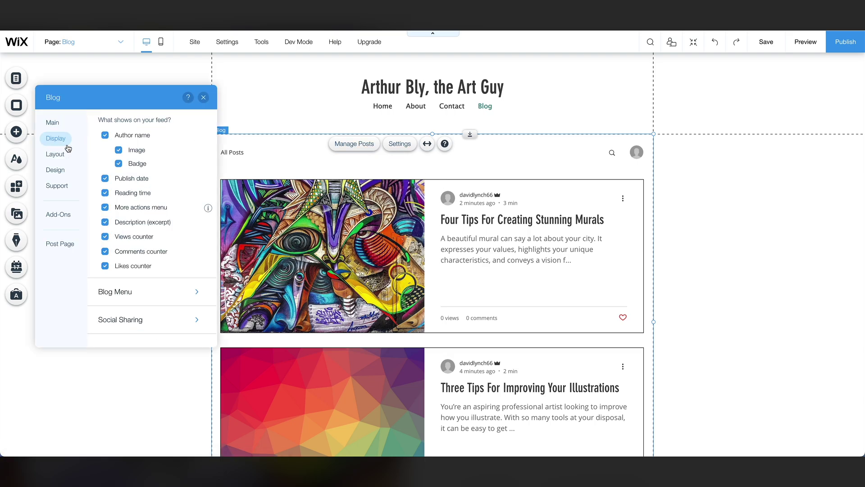
pyautogui.click(197, 292)
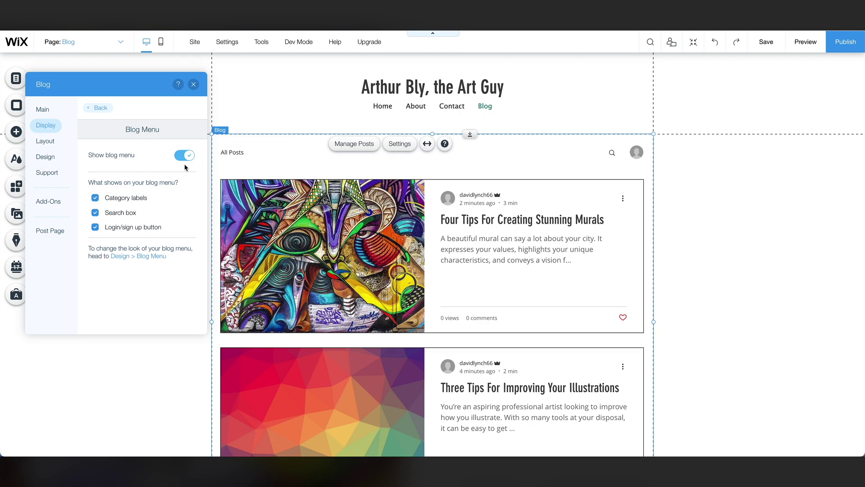
pyautogui.click(95, 198)
pyautogui.click(94, 227)
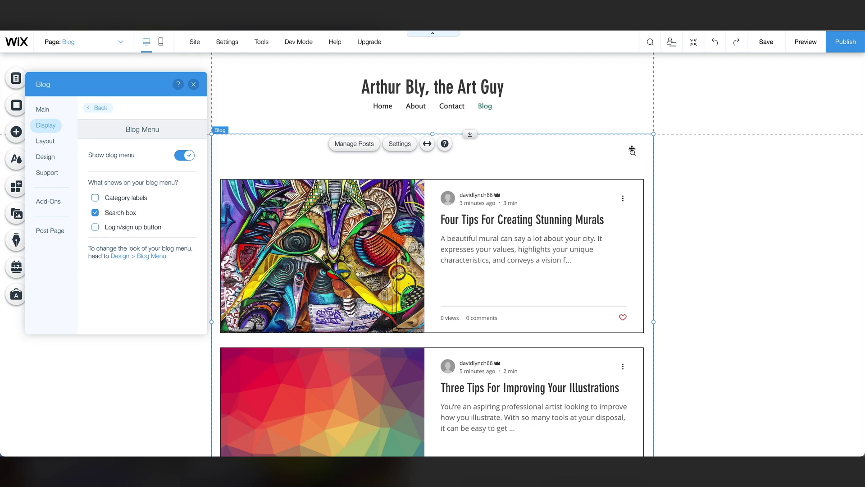
pyautogui.click(195, 84)
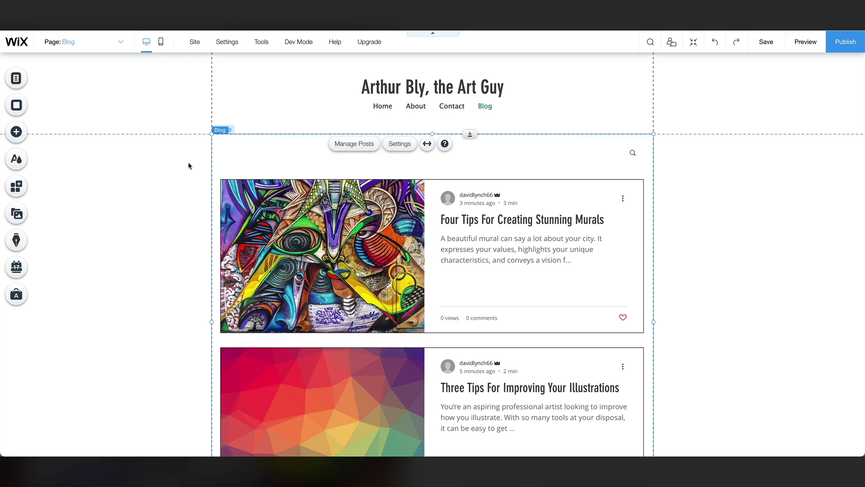
# Add Wix Bookings to create the Book Online page and open Manage Services.
pyautogui.click(17, 269)
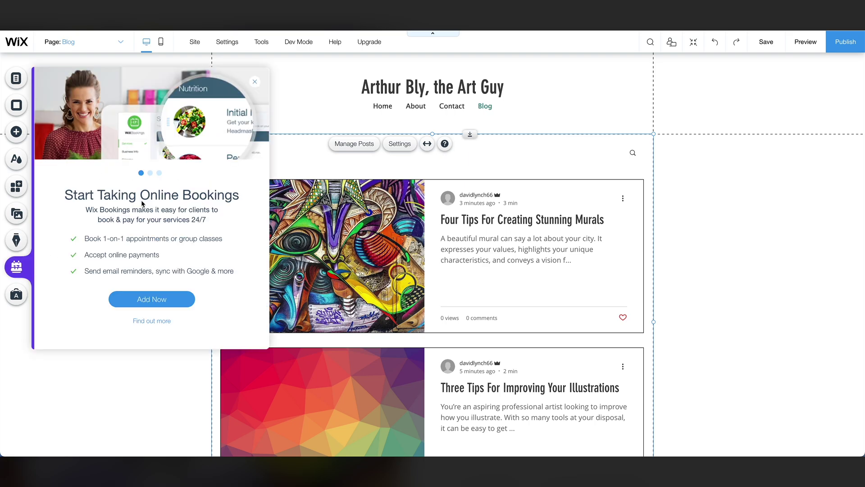
pyautogui.click(153, 296)
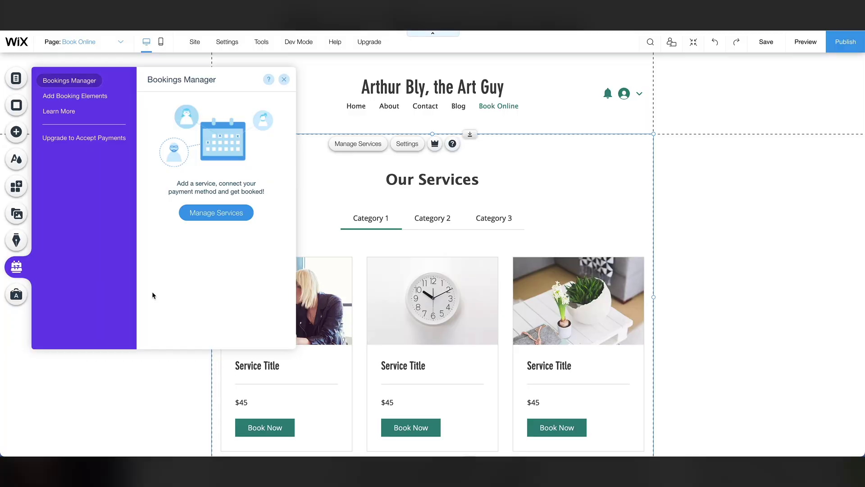
pyautogui.click(205, 216)
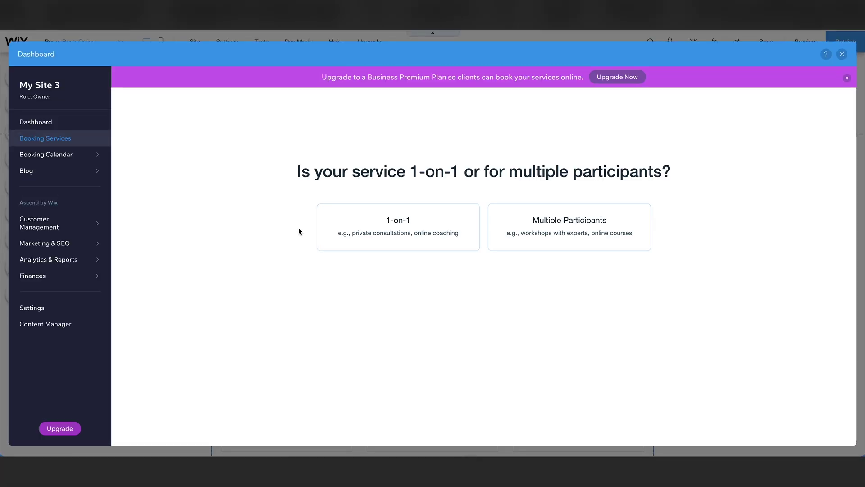
# Create a 1-on-1 service 'Cartoon Caricature' subtitled 'Turn yourself into a cartoon! You don't need to be a zombie.'.
pyautogui.click(369, 226)
pyautogui.tripleClick(270, 214)
pyautogui.write('Cartoon Caricature')
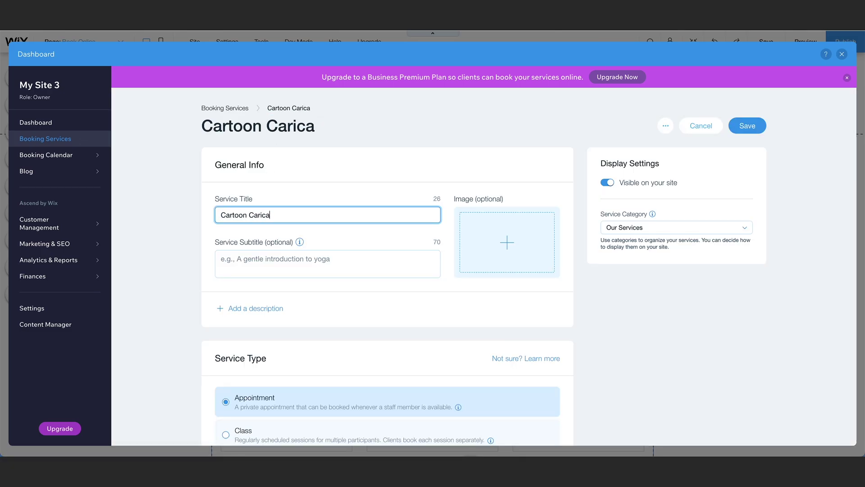
pyautogui.press('Tab')
pyautogui.write("Turn yourself into a cartoon! You don't need to be a zombie.")
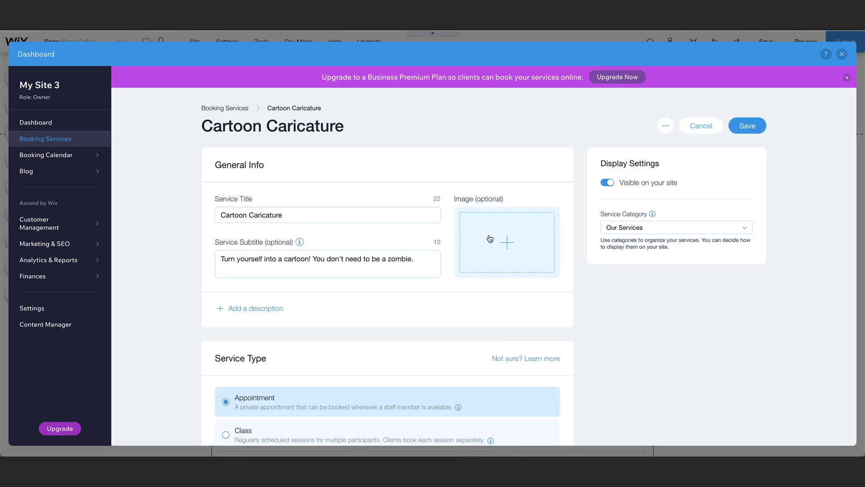
# Upload cartoon caricature.png from the computer as the service image.
pyautogui.click(506, 240)
pyautogui.click(114, 103)
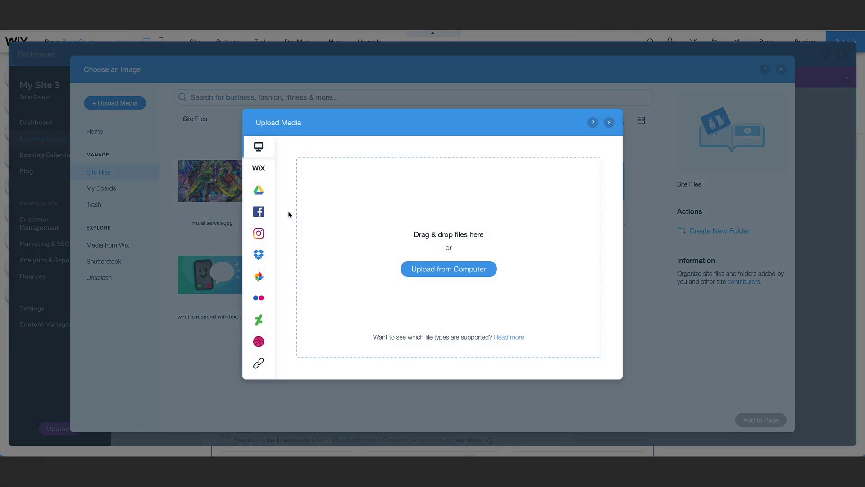
pyautogui.click(419, 269)
pyautogui.doubleClick(381, 213)
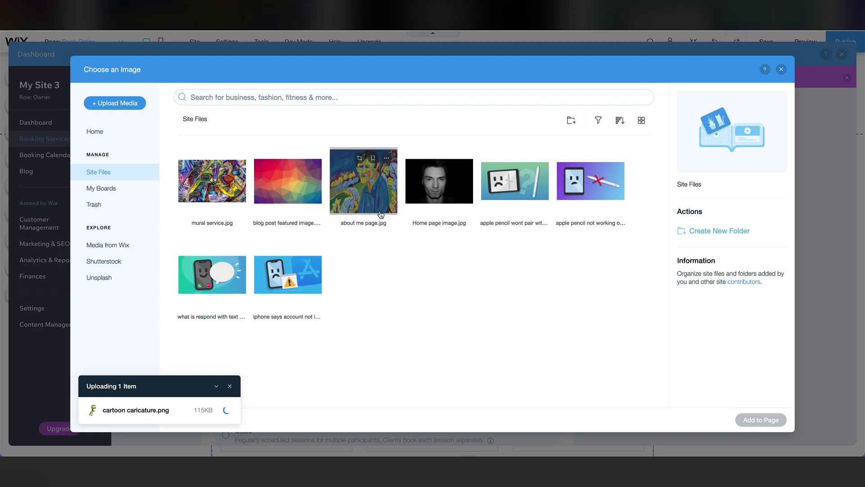
pyautogui.click(767, 416)
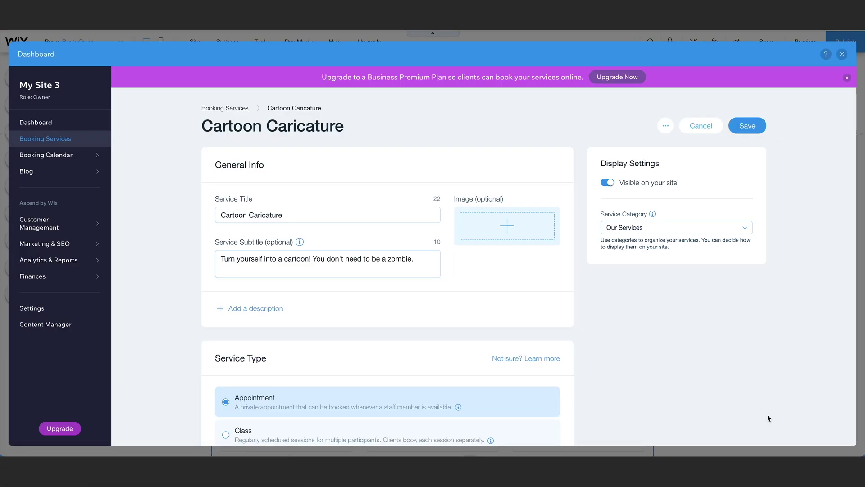
pyautogui.scroll(-4, 574, 309)
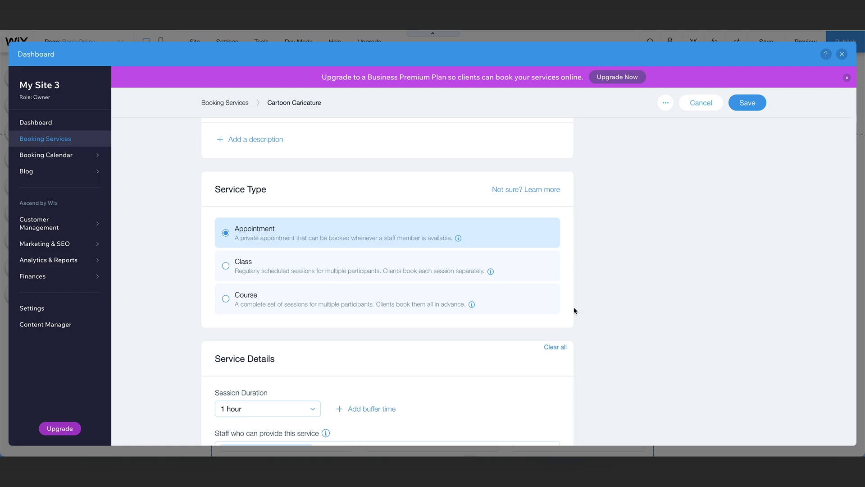
pyautogui.scroll(-4, 574, 310)
# Set the session duration to 2 hours.
pyautogui.click(313, 224)
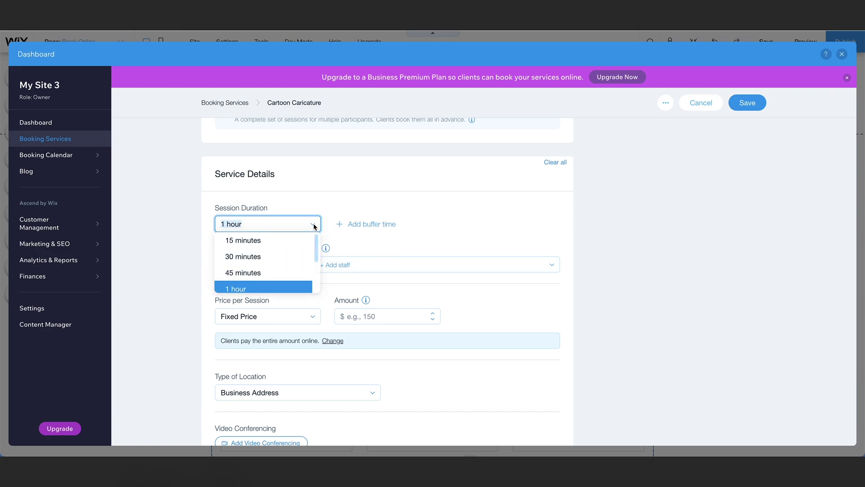
pyautogui.scroll(-2, 293, 245)
pyautogui.click(300, 284)
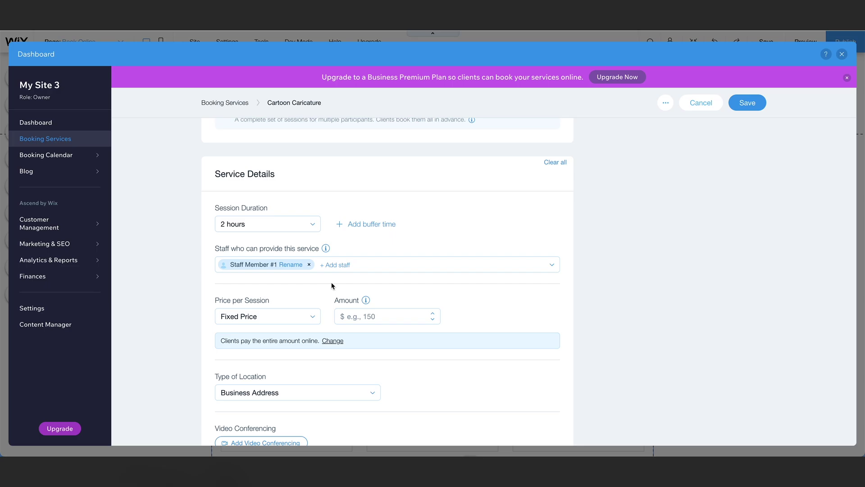
# Rename the default staff member to the artist's name.
pyautogui.click(290, 265)
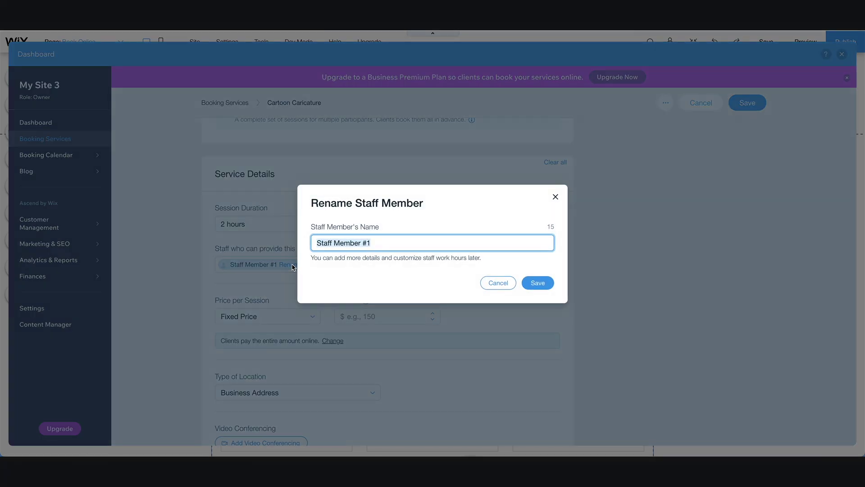
pyautogui.click(538, 283)
# Set a fixed price of $250 per session, paid in full online.
pyautogui.click(289, 321)
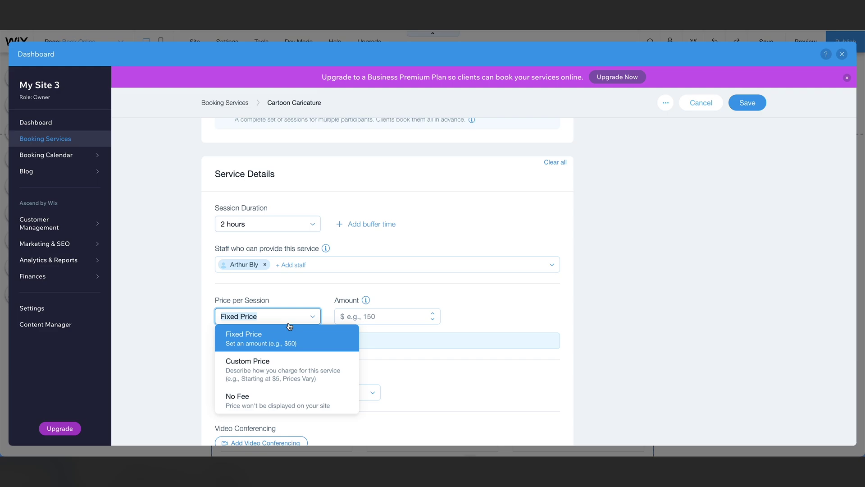
pyautogui.click(289, 333)
pyautogui.click(382, 314)
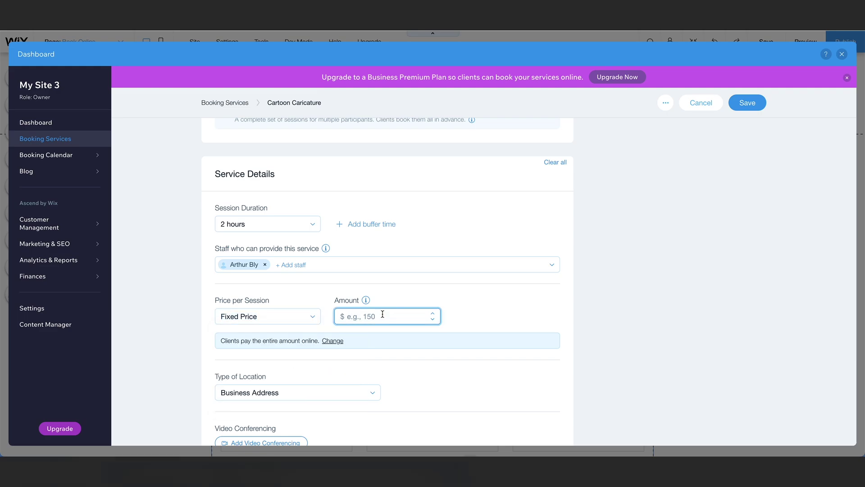
pyautogui.write('250')
pyautogui.scroll(-2, 369, 368)
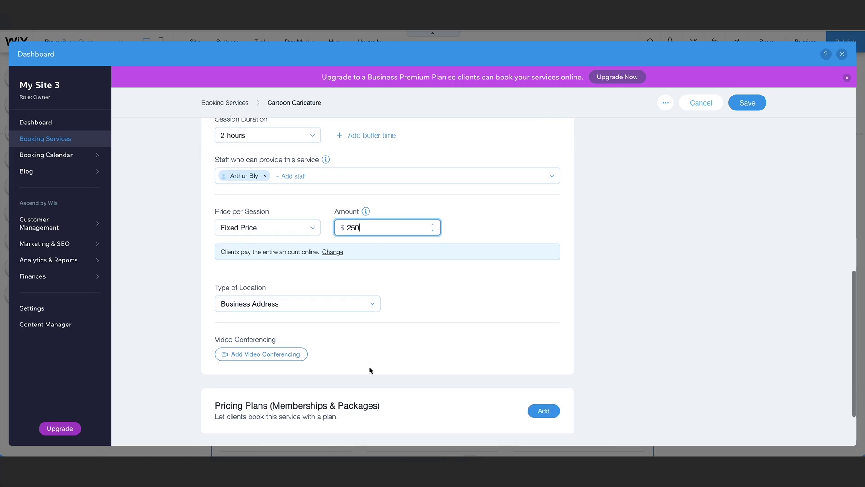
pyautogui.click(332, 252)
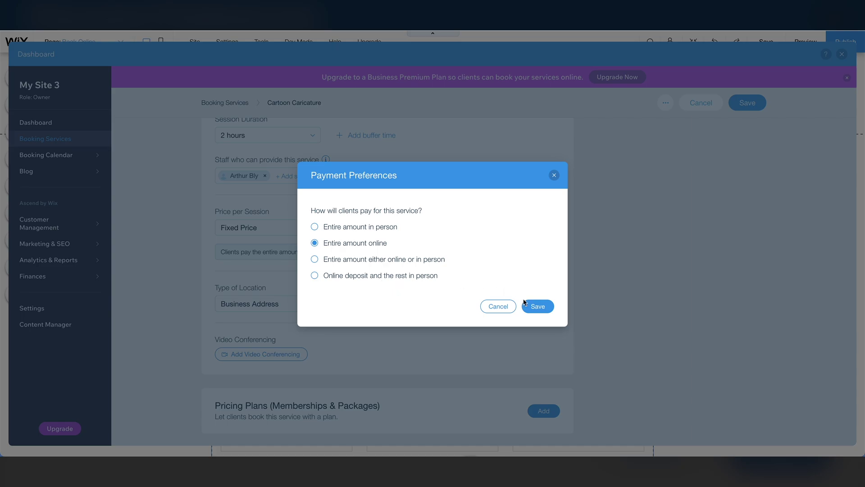
pyautogui.click(537, 307)
pyautogui.scroll(-3, 500, 326)
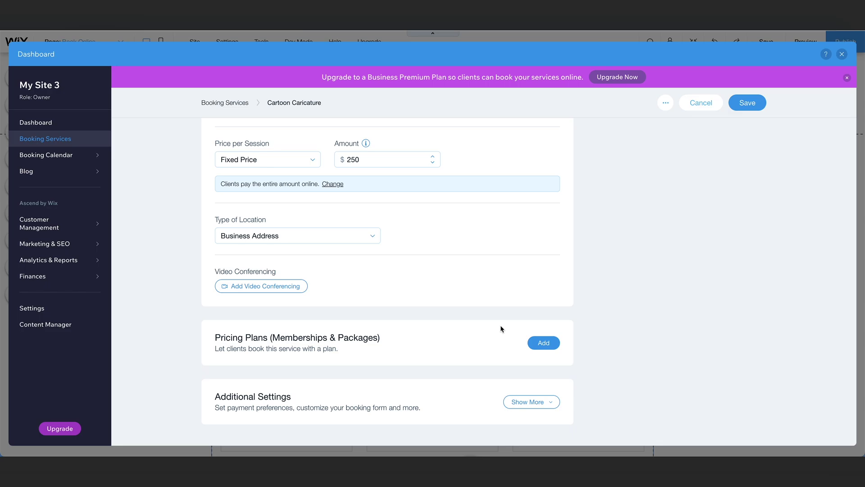
# Skip video conferencing and give Cartoon Caricature a custom location named 'Online Session'.
pyautogui.click(299, 290)
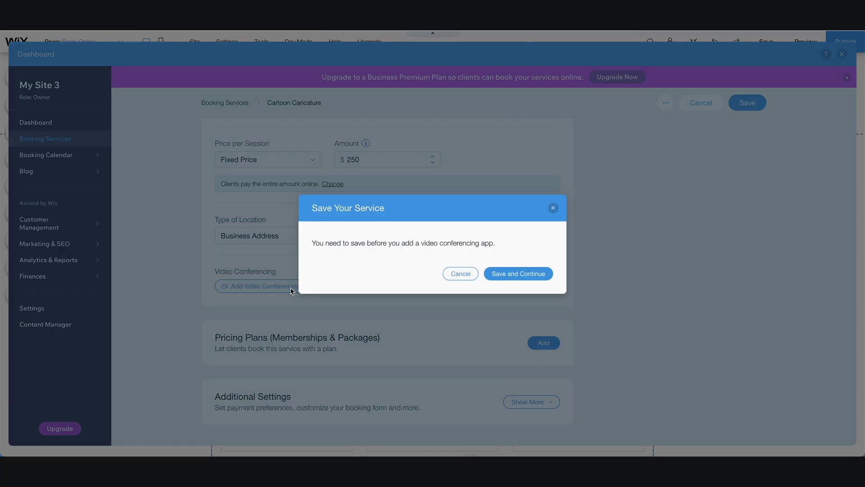
pyautogui.click(499, 277)
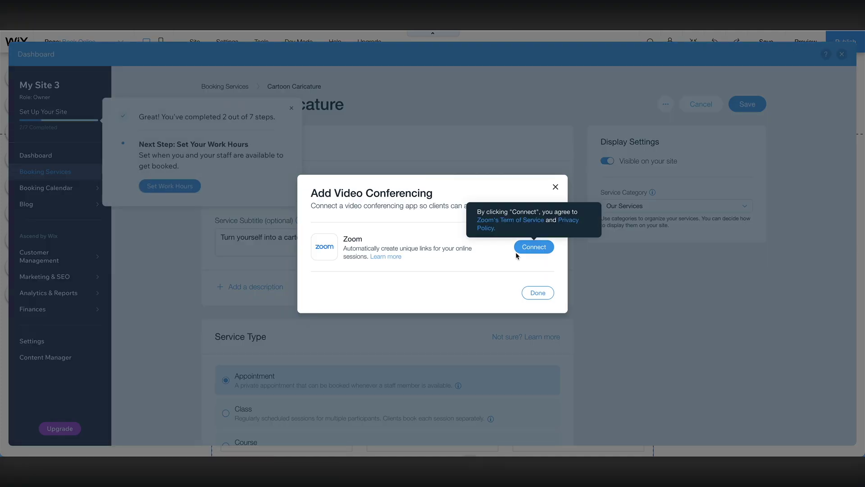
pyautogui.click(327, 235)
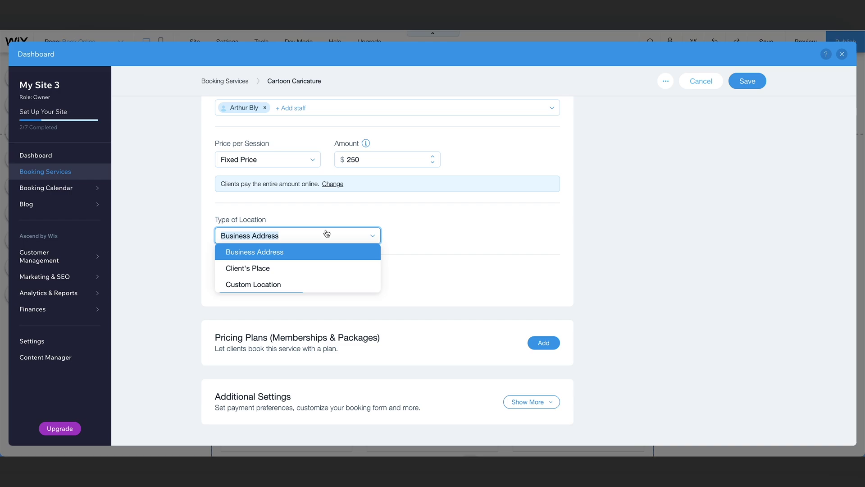
pyautogui.click(295, 284)
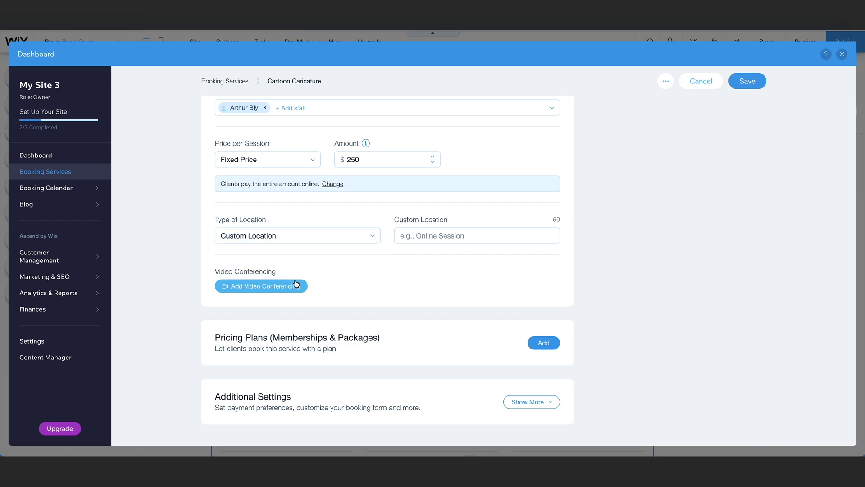
pyautogui.click(433, 235)
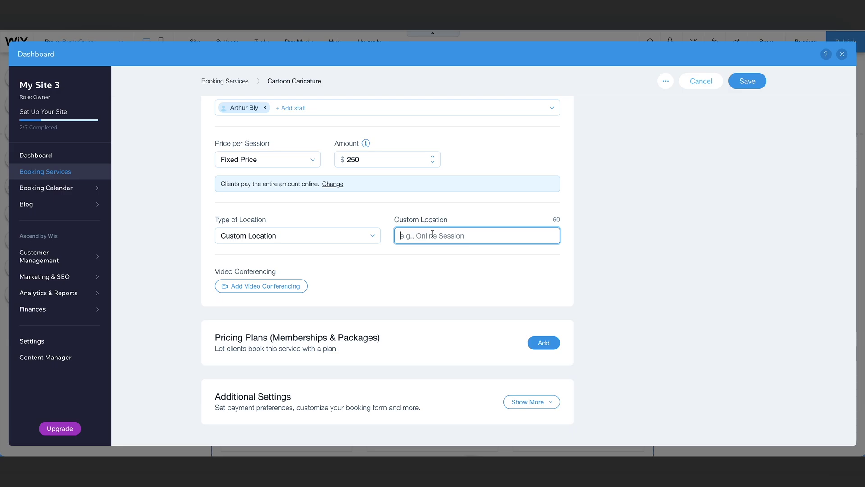
pyautogui.write('Online Session')
pyautogui.scroll(10, 451, 318)
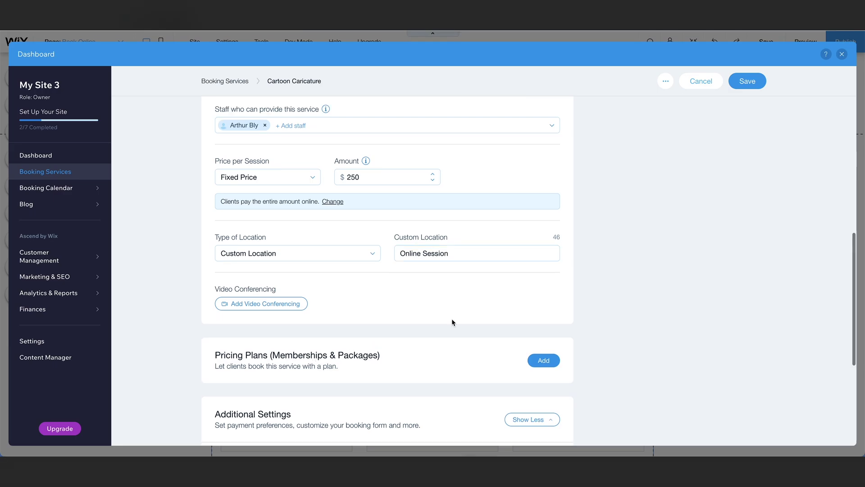
# Save Cartoon Caricature, upgrade to the Business Basic plan, and refresh the Services list.
pyautogui.click(742, 103)
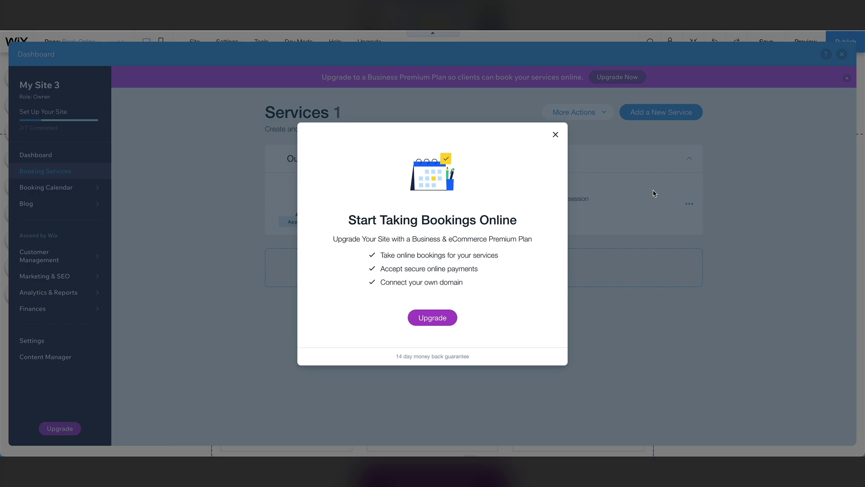
pyautogui.click(433, 317)
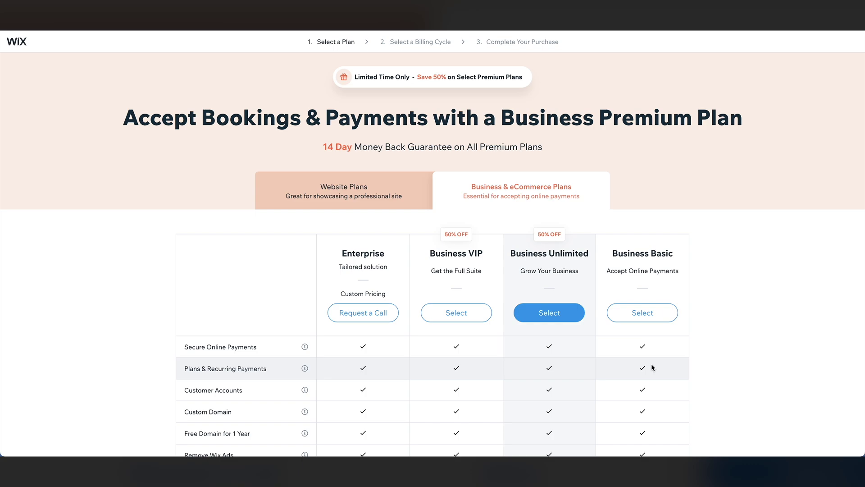
pyautogui.scroll(-2, 652, 367)
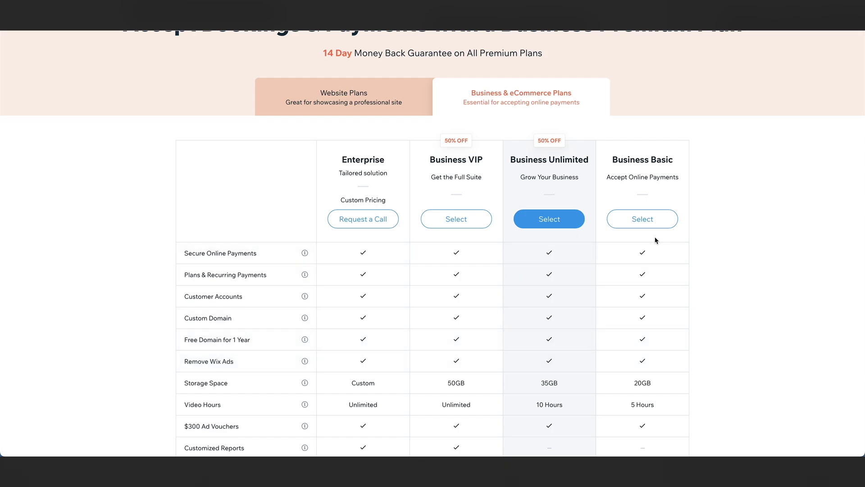
pyautogui.click(653, 219)
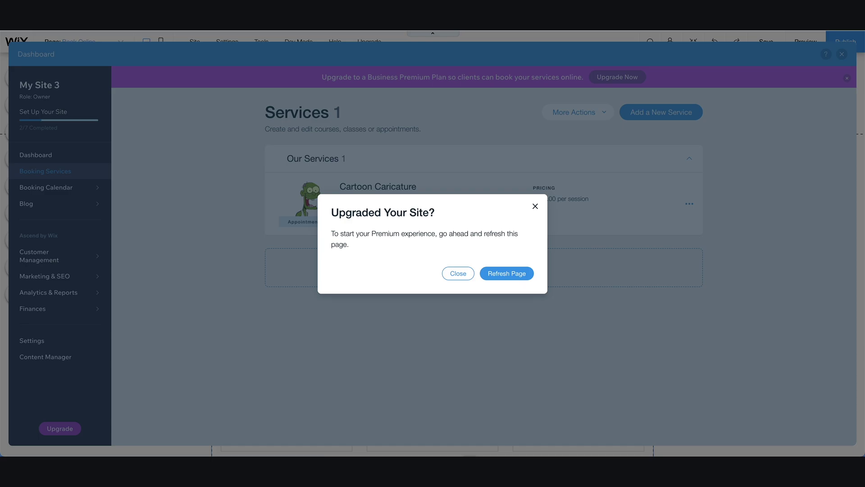
pyautogui.click(504, 268)
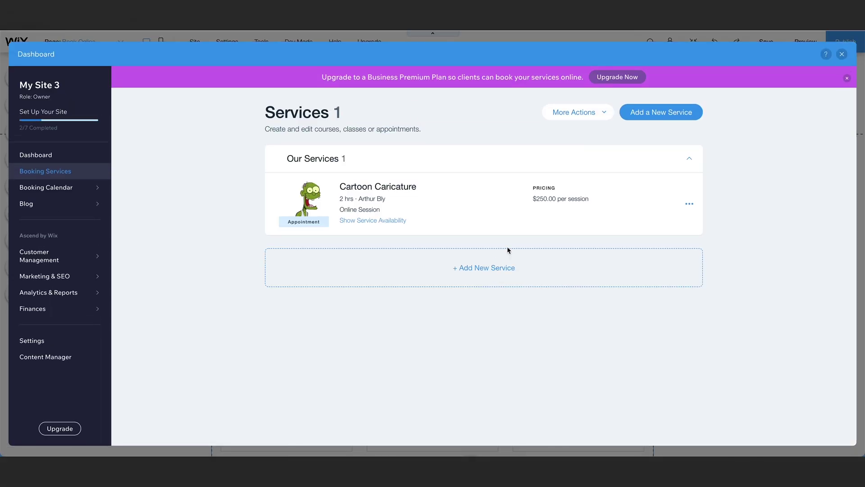
# Create a Mural Consultation service with a custom price described as 'Free' and save it.
pyautogui.click(508, 249)
pyautogui.click(295, 191)
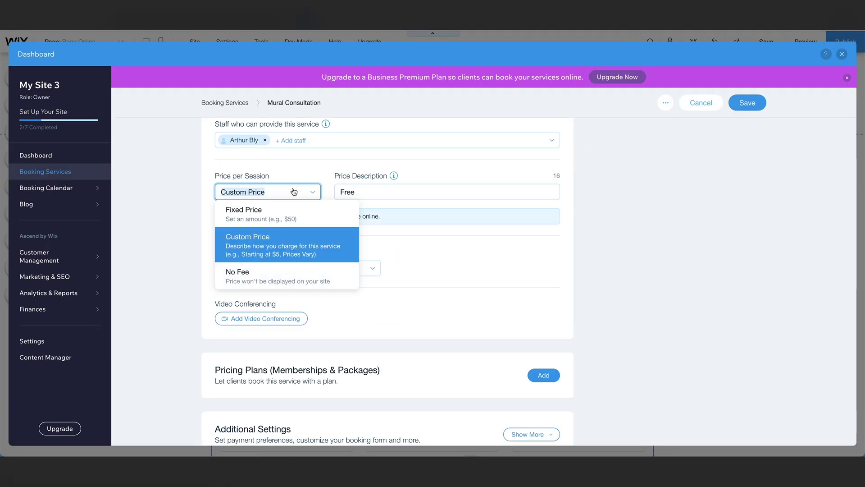
pyautogui.click(296, 239)
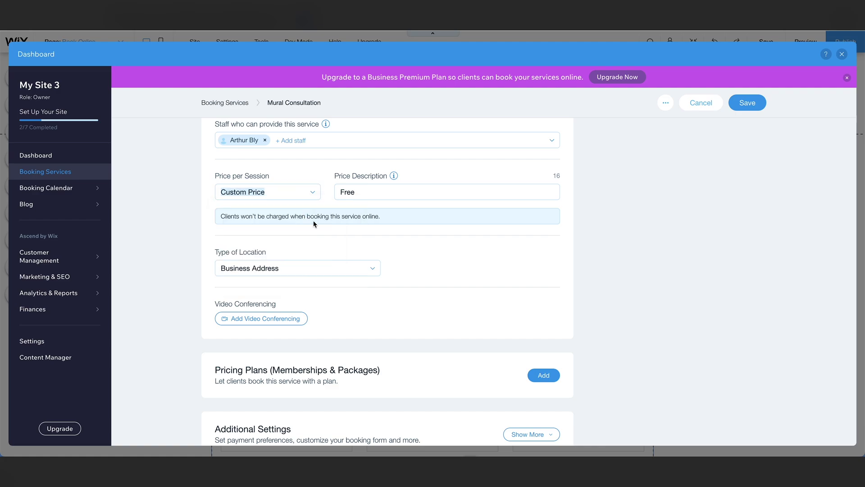
pyautogui.doubleClick(361, 193)
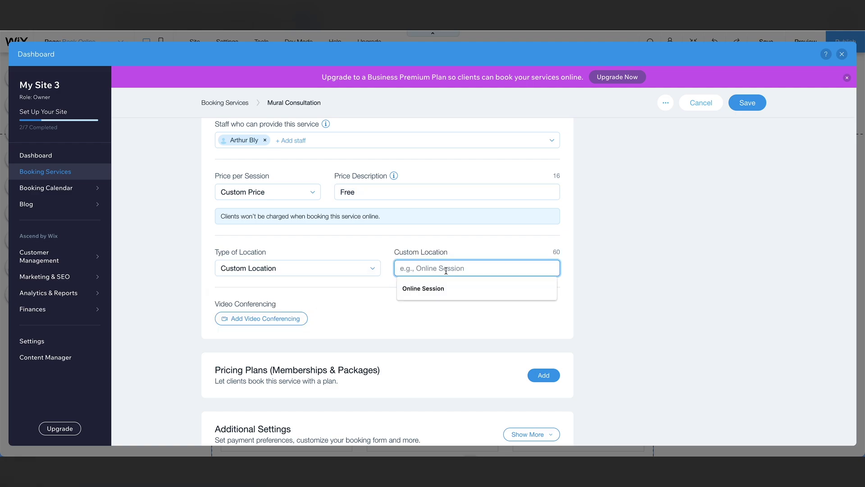
pyautogui.click(742, 101)
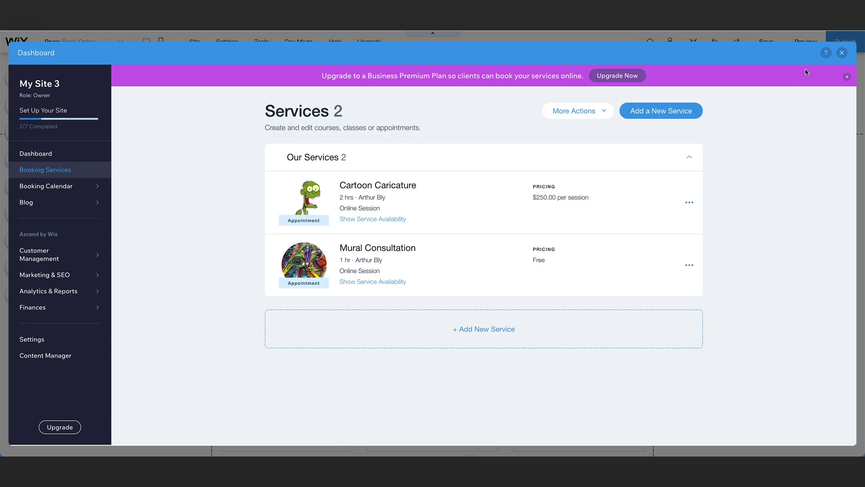
pyautogui.click(841, 53)
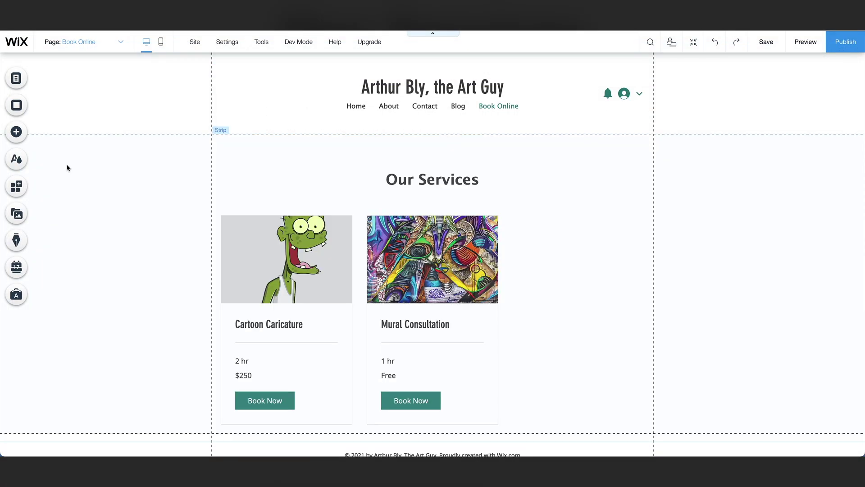
# In the Book Online widget's layout settings, make service images square and cropped to fill.
pyautogui.click(593, 248)
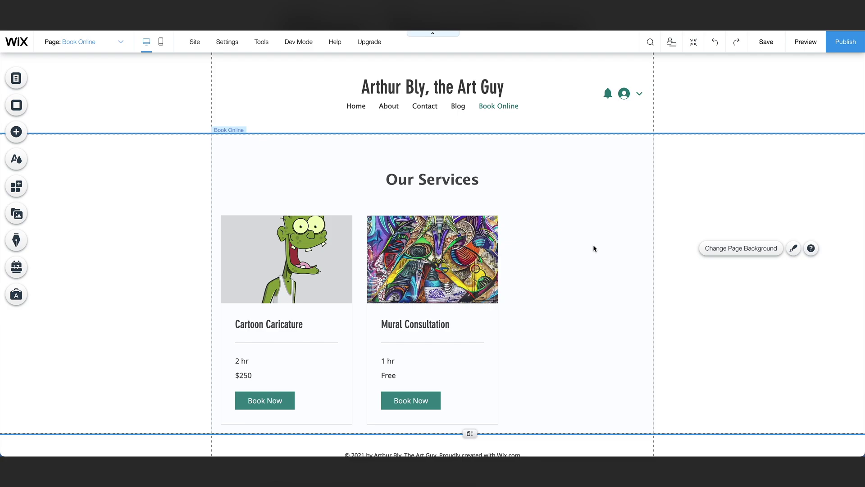
pyautogui.click(437, 282)
pyautogui.click(491, 261)
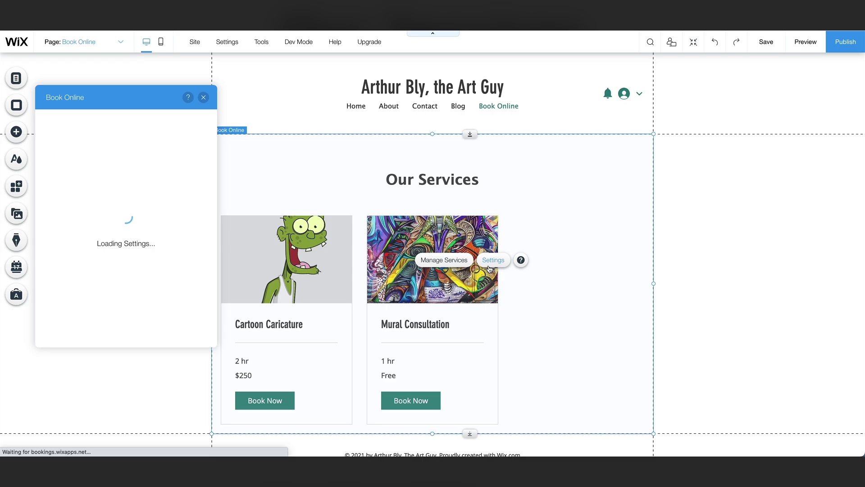
pyautogui.click(58, 156)
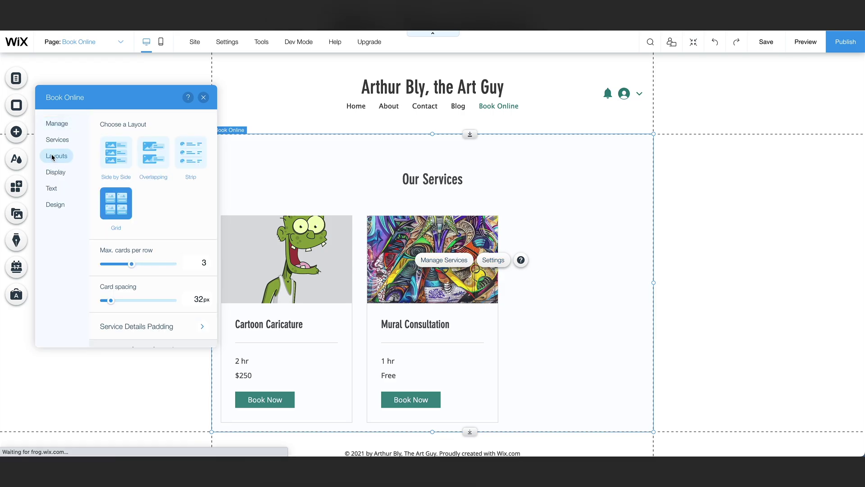
pyautogui.scroll(-3, 130, 206)
pyautogui.scroll(-2, 131, 206)
pyautogui.click(143, 260)
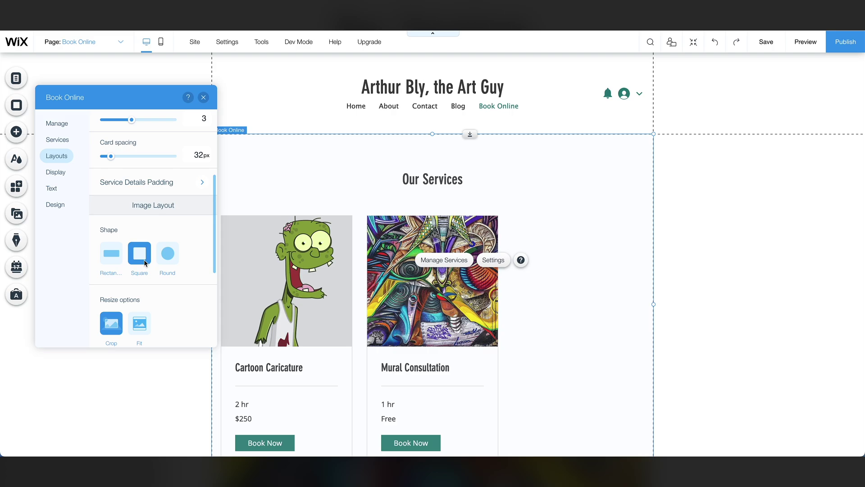
pyautogui.click(141, 328)
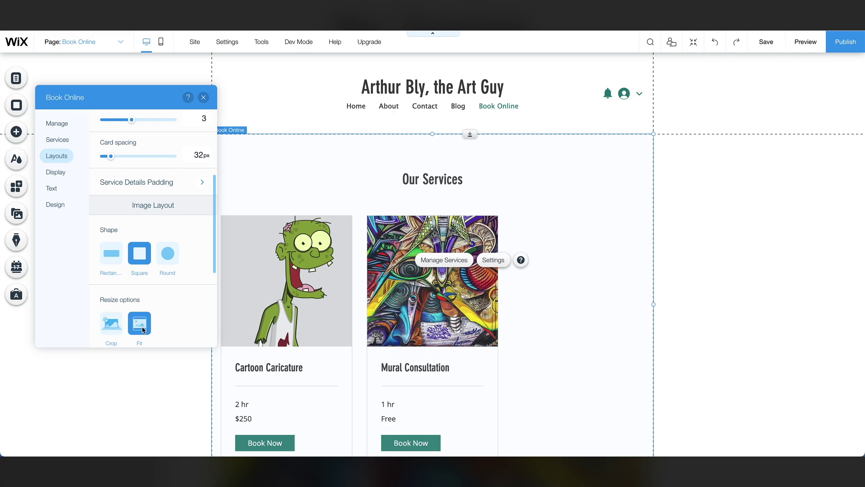
pyautogui.click(117, 324)
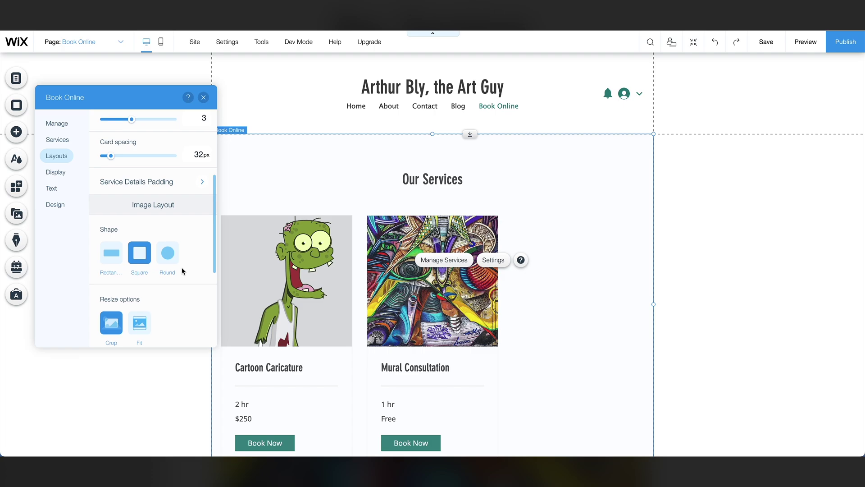
# Centre the card text and set max cards per row to 2.
pyautogui.scroll(-4, 182, 271)
pyautogui.click(130, 327)
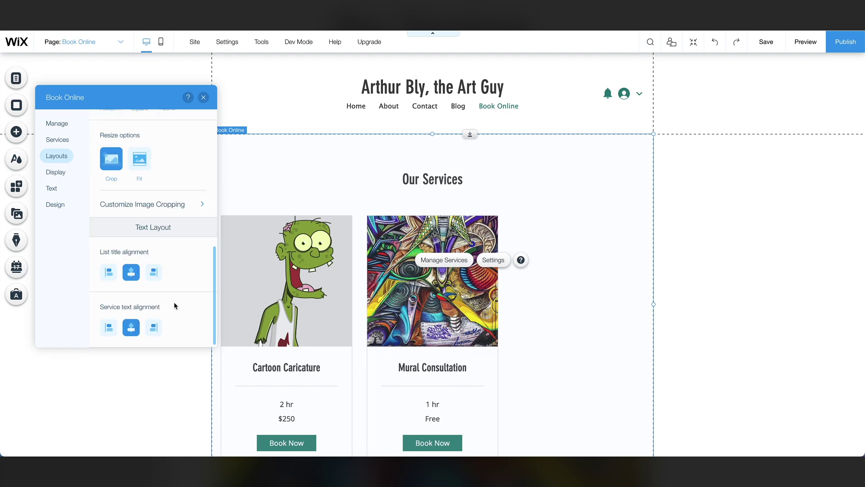
pyautogui.scroll(5, 147, 205)
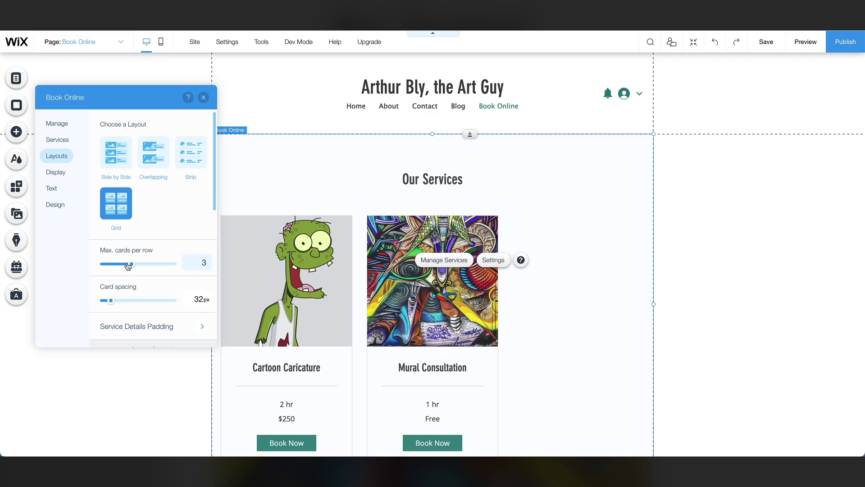
pyautogui.moveTo(127, 266); pyautogui.dragTo(118, 265)
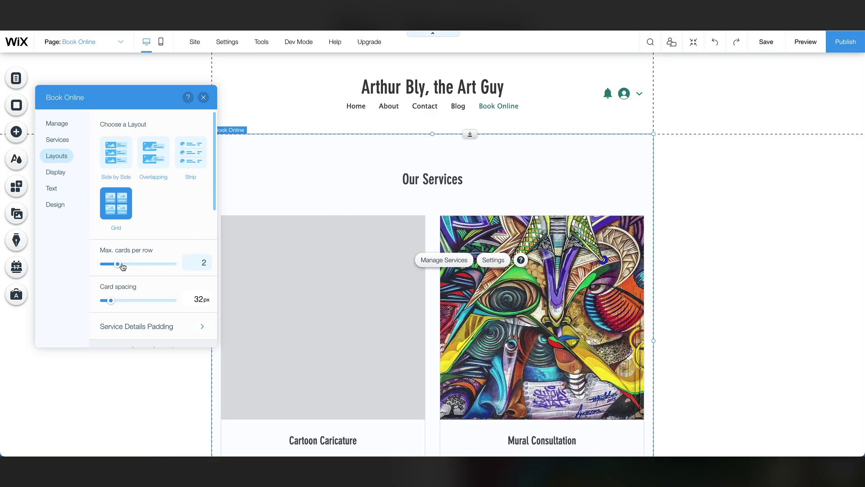
# Turn on Service Subtitle in the widget's display options.
pyautogui.scroll(-3, 359, 288)
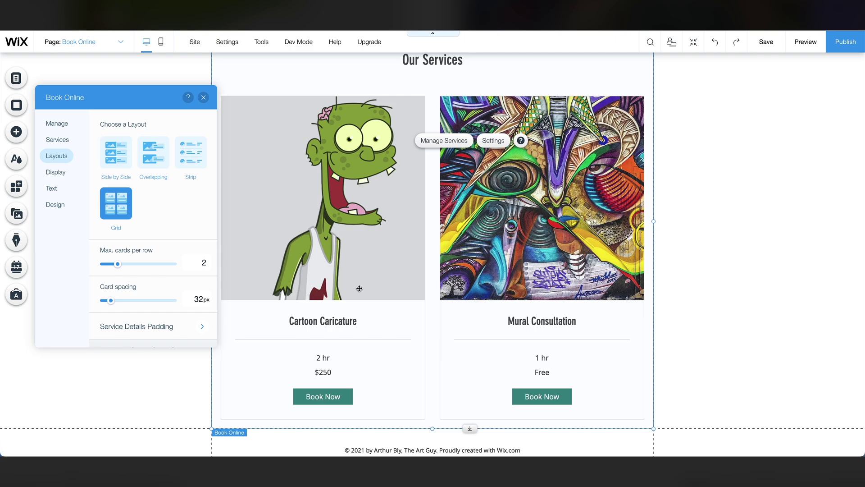
pyautogui.scroll(-1, 359, 288)
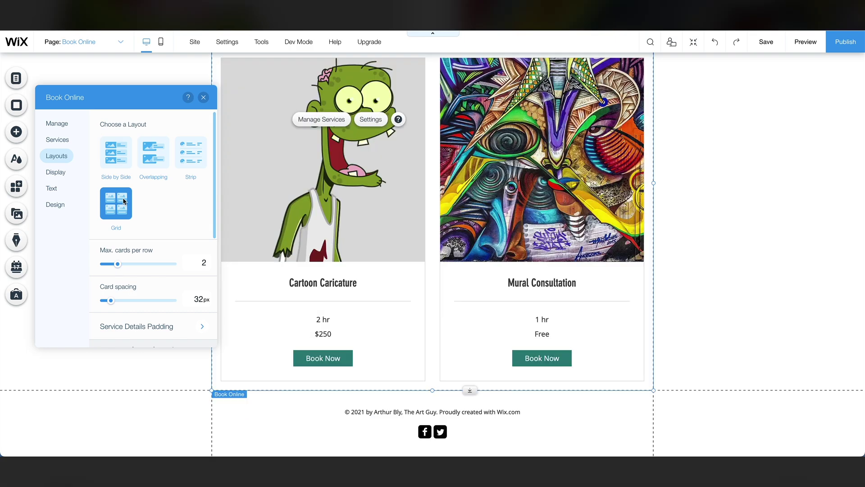
pyautogui.click(55, 172)
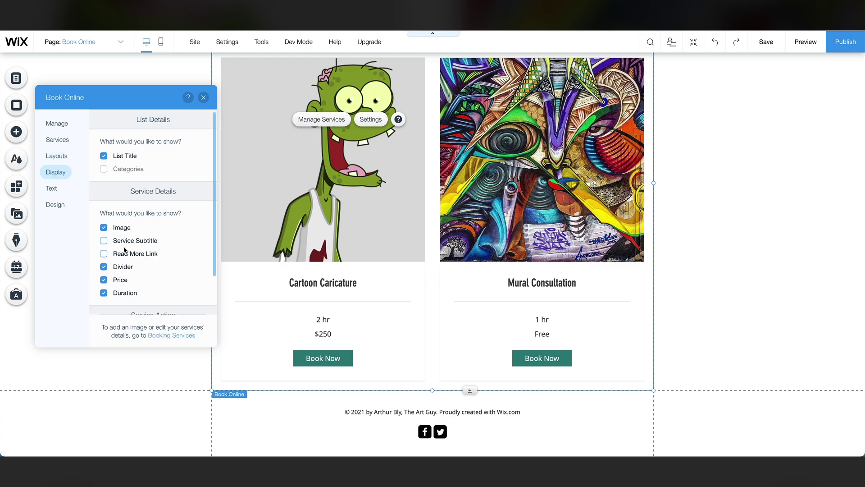
pyautogui.click(104, 242)
pyautogui.scroll(-1, 104, 245)
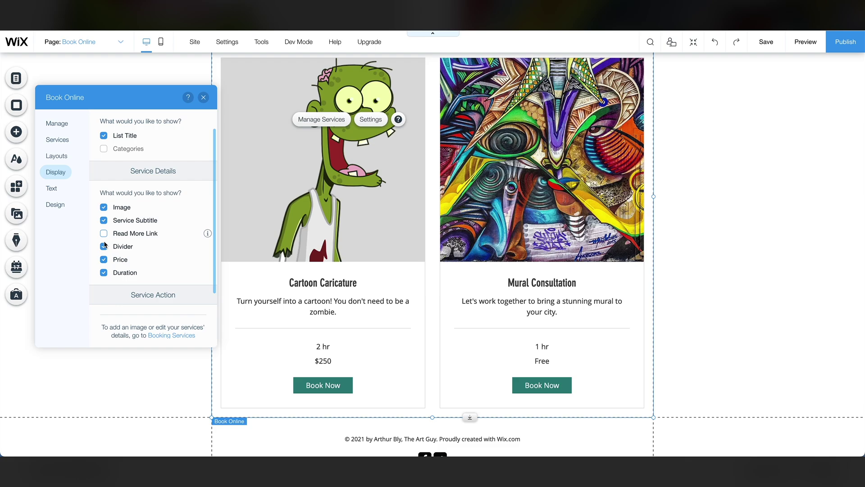
# On the Home page, link the City Murals Read More button to the Book Online page.
pyautogui.scroll(4, 264, 239)
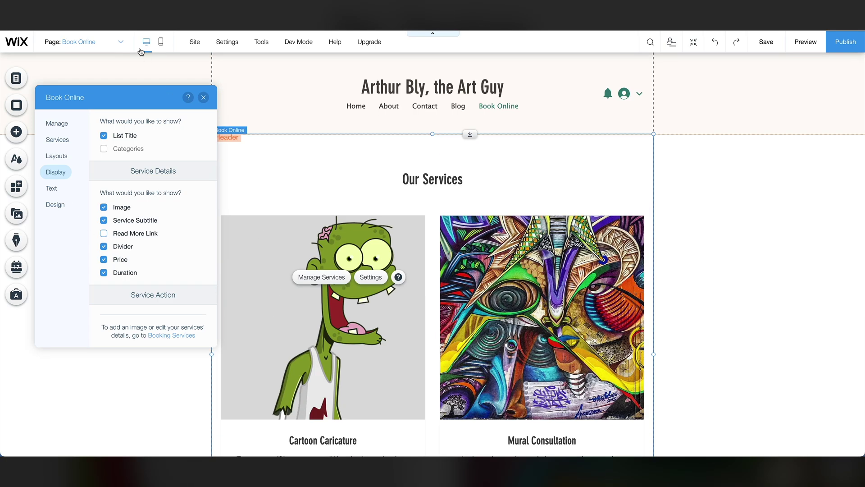
pyautogui.click(112, 43)
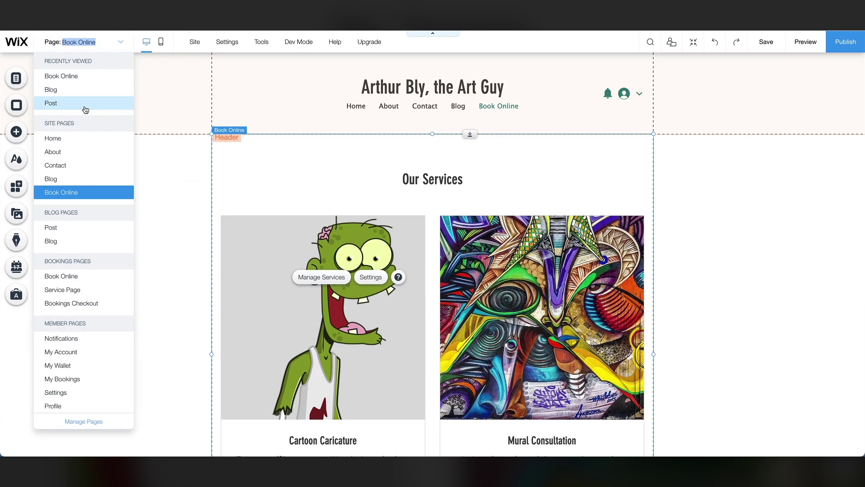
pyautogui.click(75, 140)
pyautogui.scroll(-3, 239, 187)
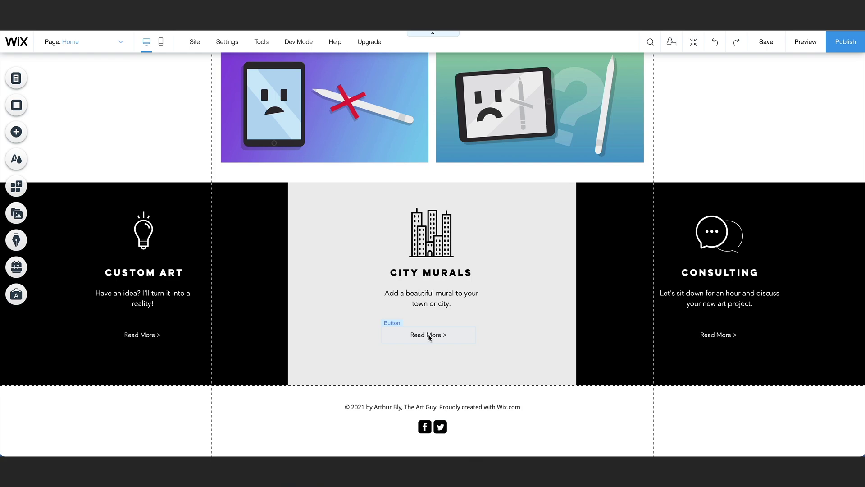
pyautogui.click(429, 335)
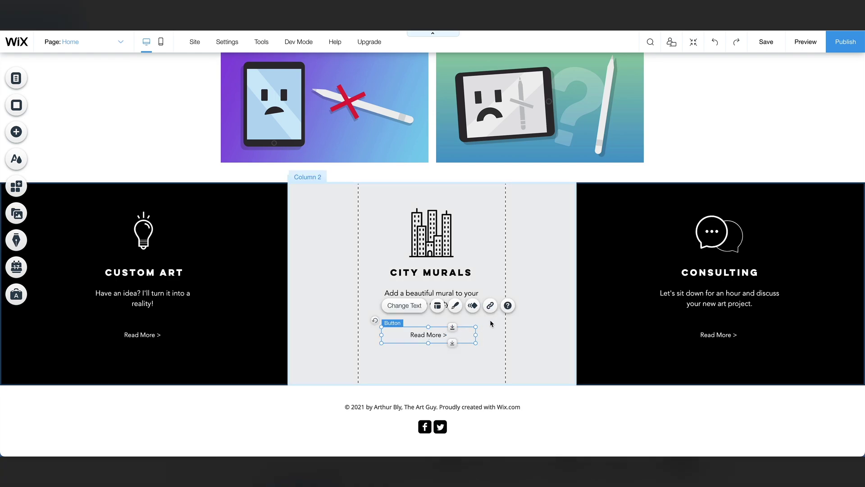
pyautogui.click(491, 305)
pyautogui.click(323, 214)
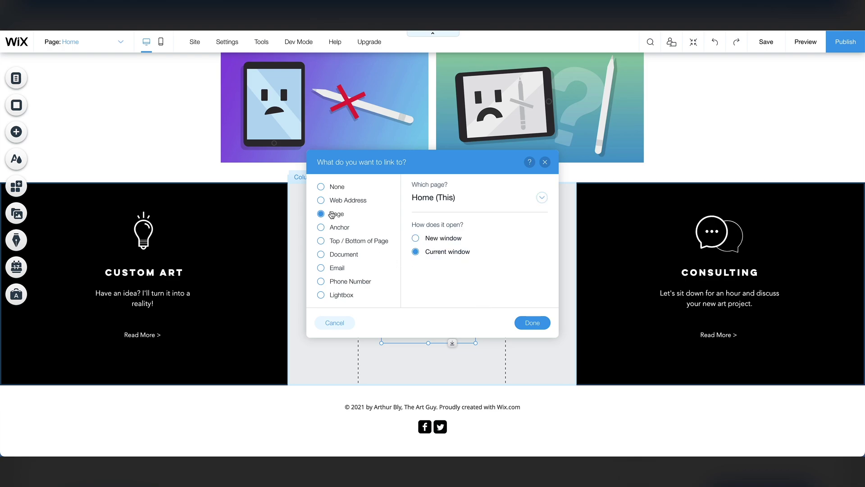
pyautogui.click(441, 197)
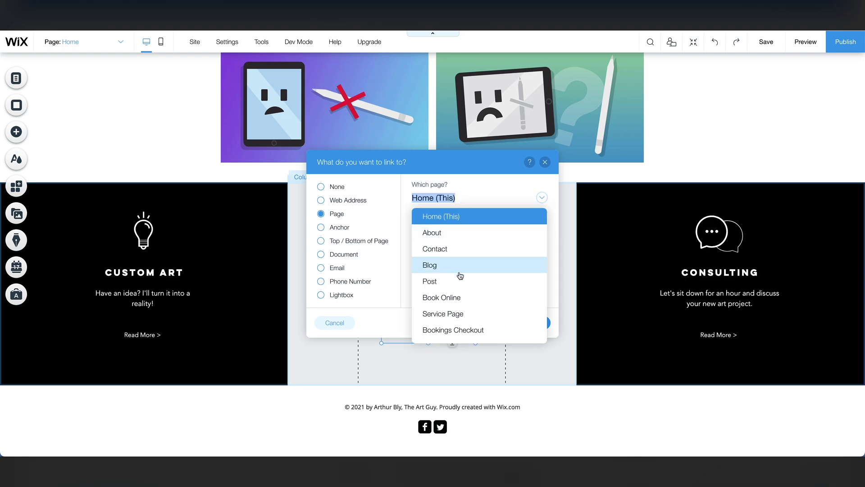
pyautogui.click(457, 305)
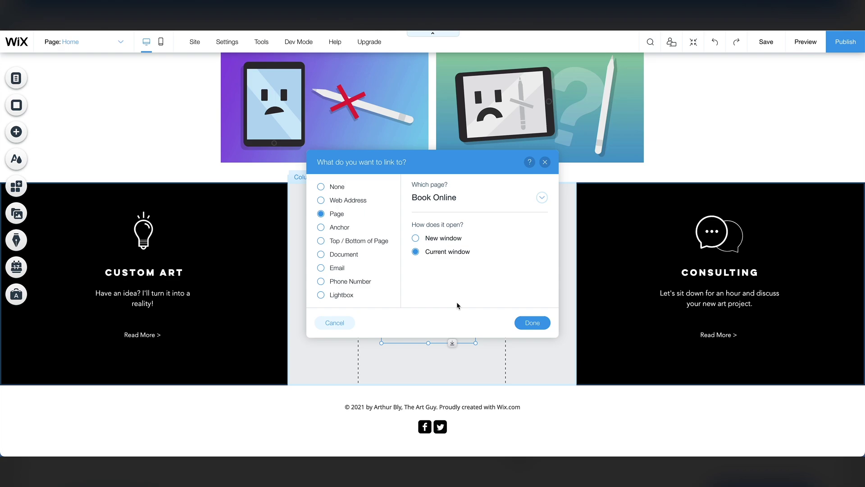
pyautogui.click(531, 322)
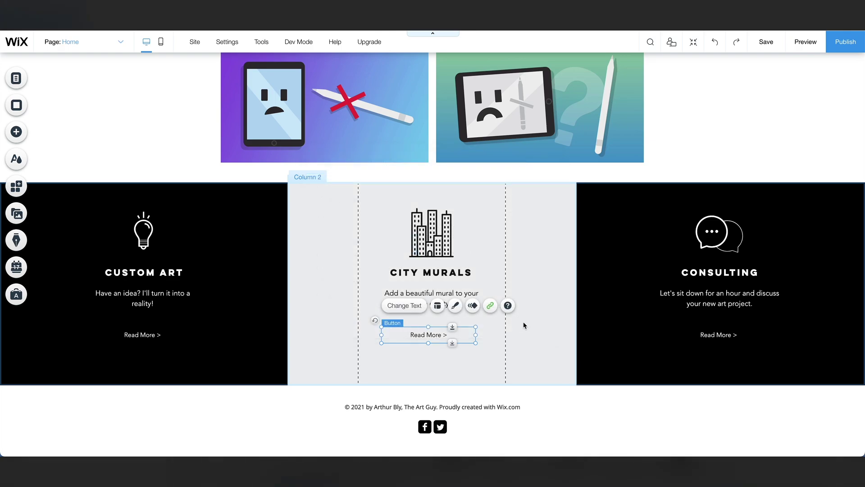
# Open the Consulting Read More button's link settings, then save the site.
pyautogui.click(715, 333)
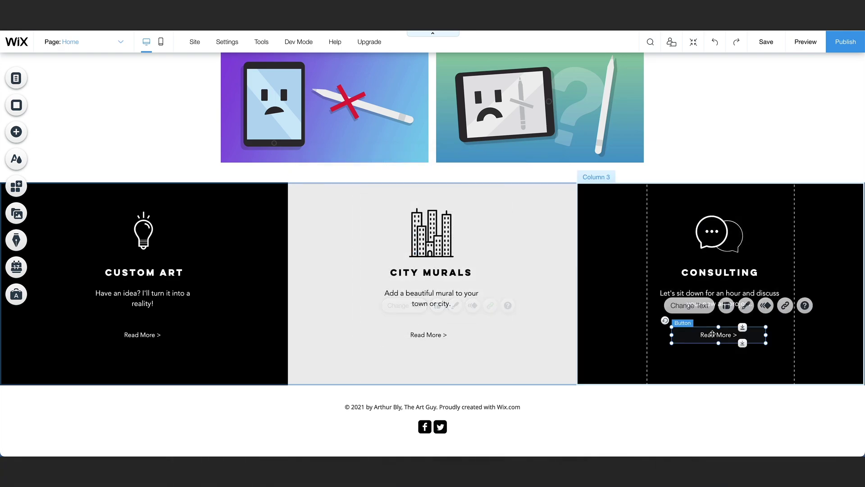
pyautogui.click(782, 306)
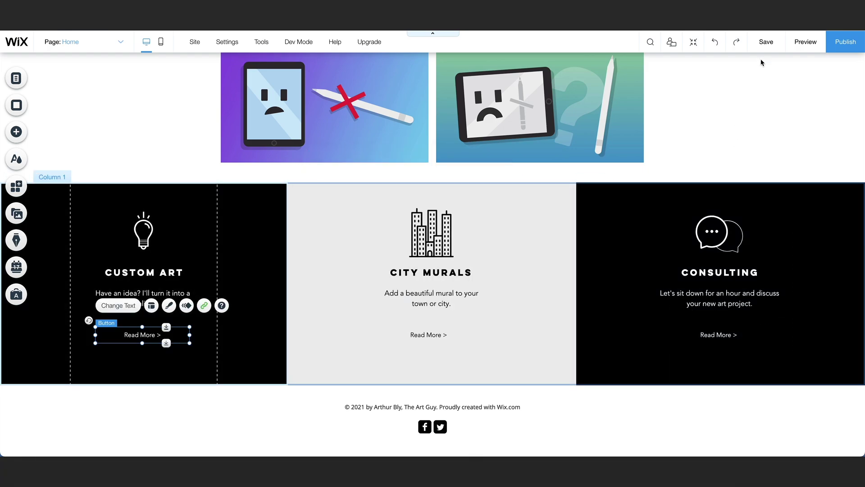
pyautogui.click(764, 46)
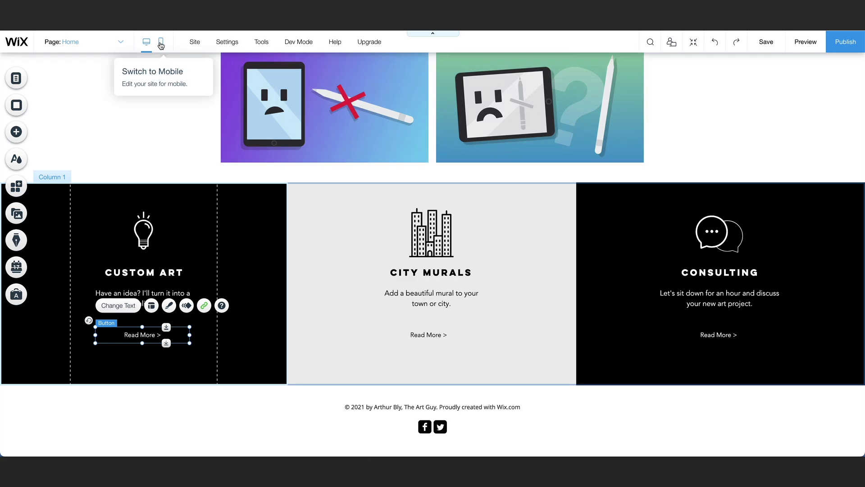
# Scroll through the Home page in the mobile layout.
pyautogui.click(160, 42)
pyautogui.scroll(5, 416, 218)
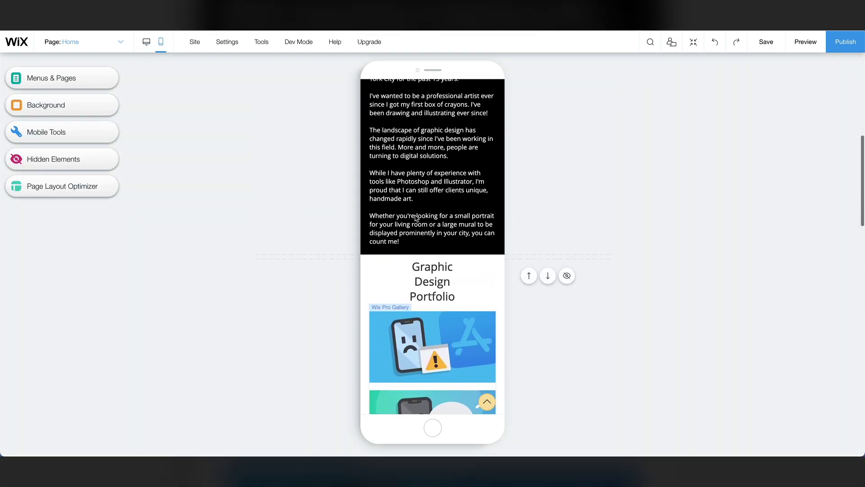
pyautogui.scroll(5, 415, 219)
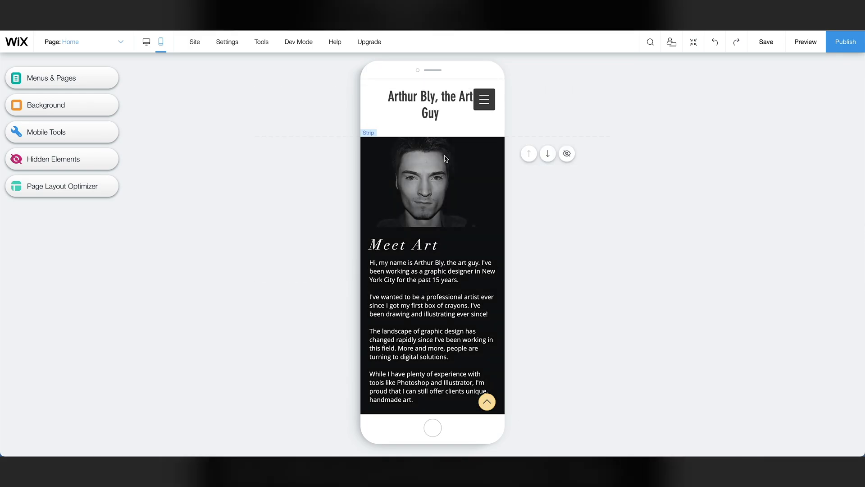
pyautogui.scroll(-3, 433, 203)
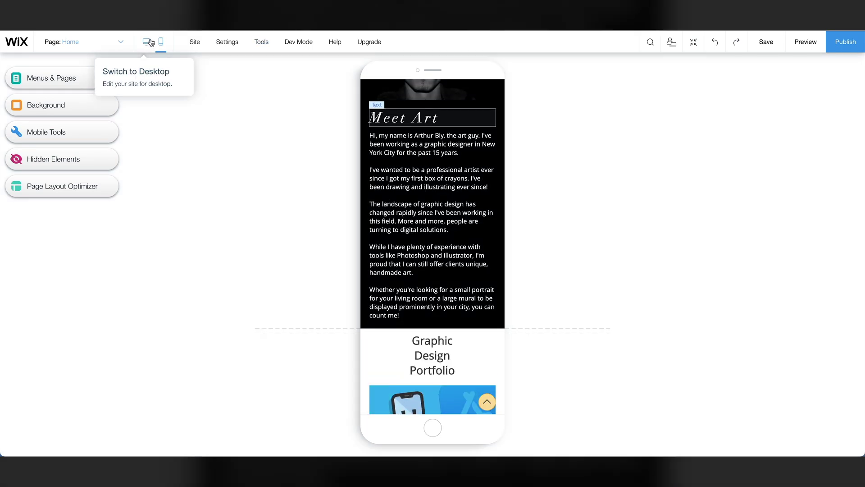
# Return to the desktop layout, save the site, and open the Site menu.
pyautogui.click(147, 42)
pyautogui.click(764, 42)
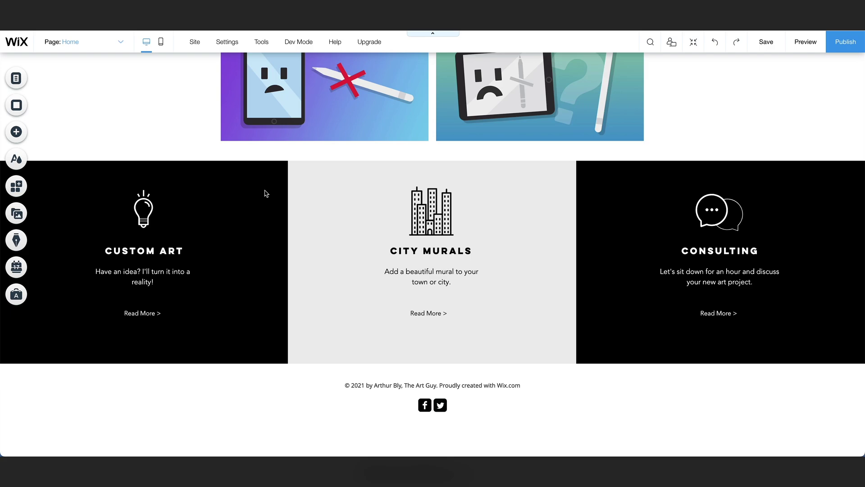
pyautogui.click(227, 41)
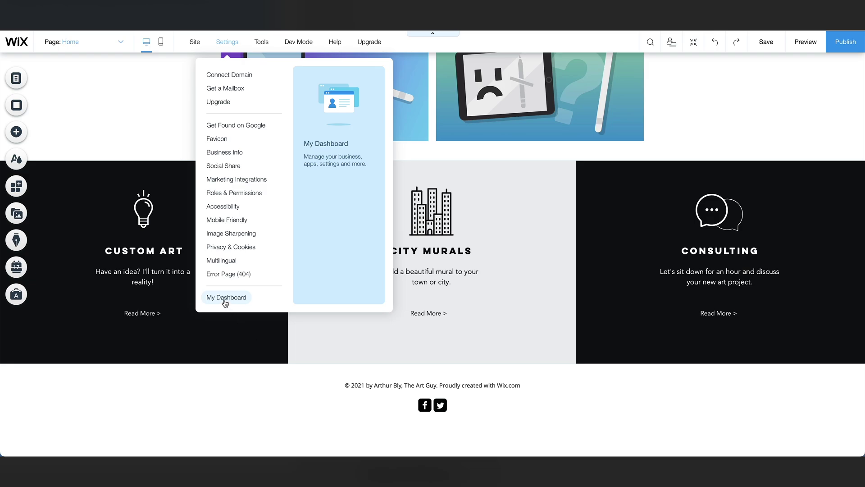
# From the dashboard's Connect a Domain step, choose to buy a new domain name.
pyautogui.click(225, 298)
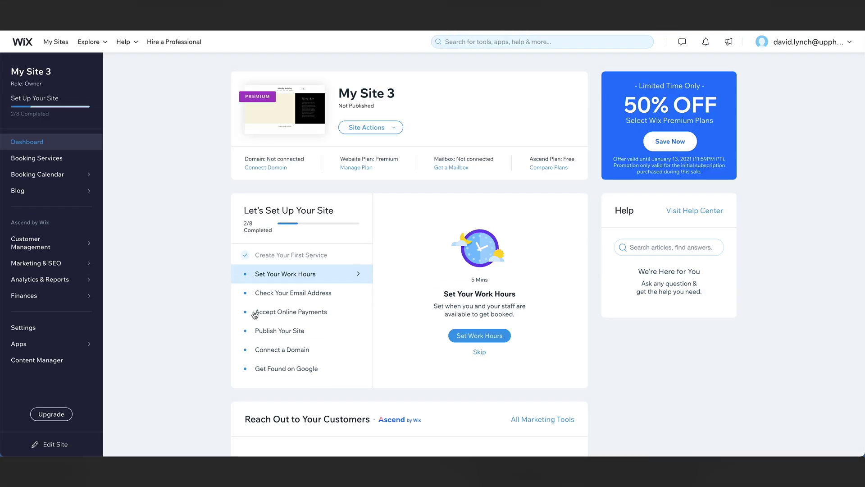
pyautogui.click(273, 356)
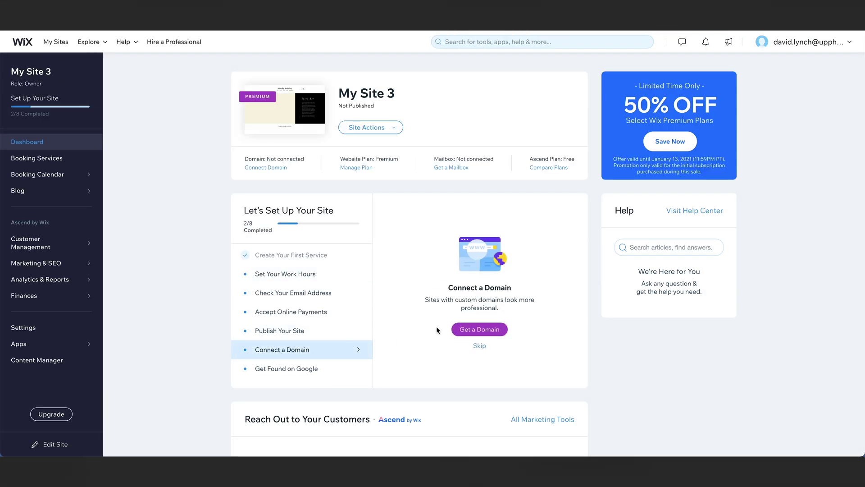
pyautogui.click(485, 332)
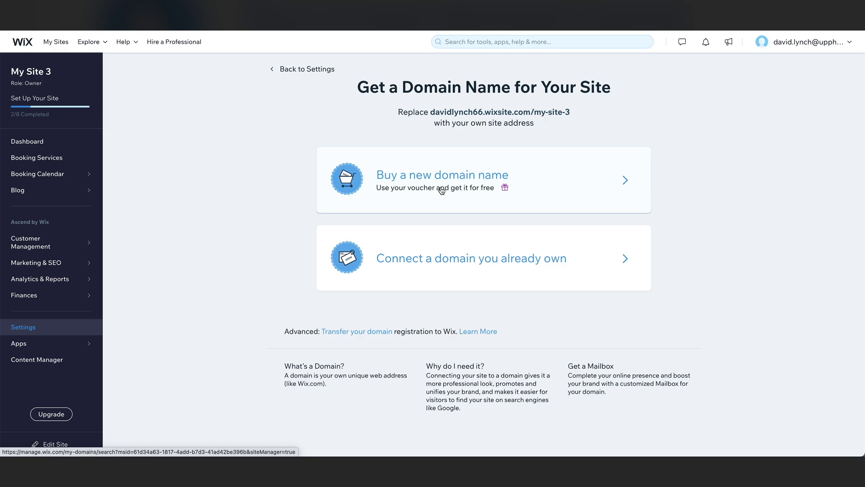
pyautogui.click(441, 191)
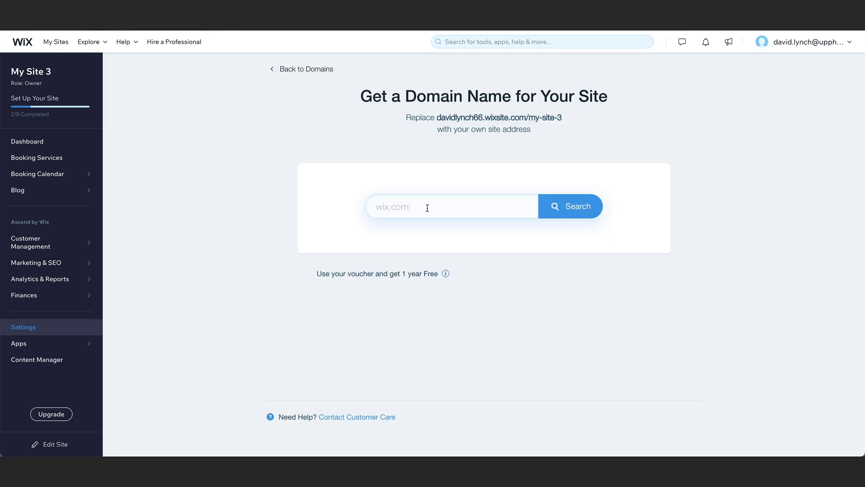
pyautogui.click(427, 207)
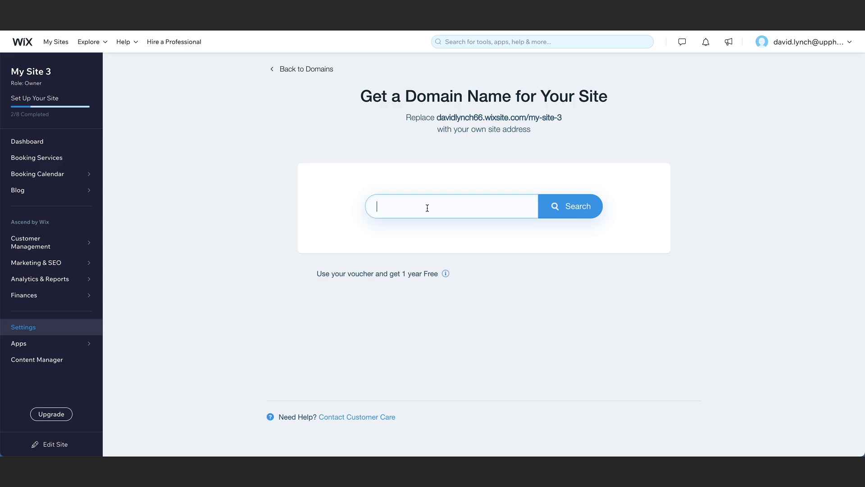
pyautogui.press('Return')
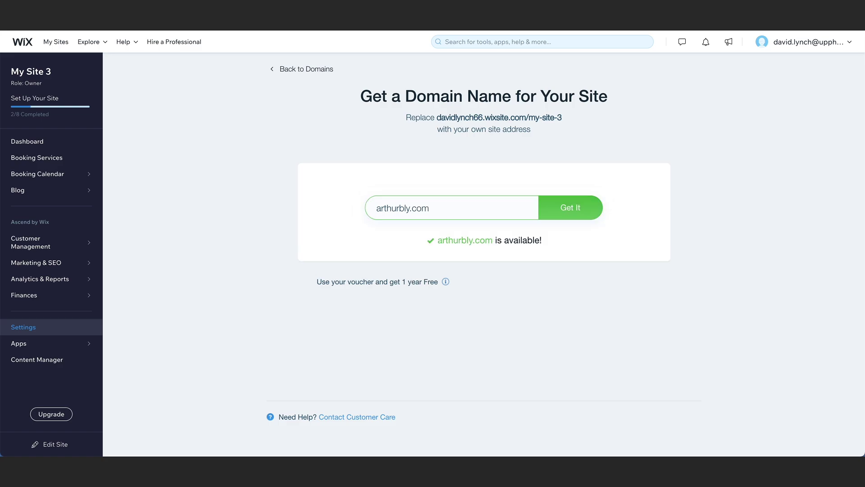
pyautogui.click(563, 212)
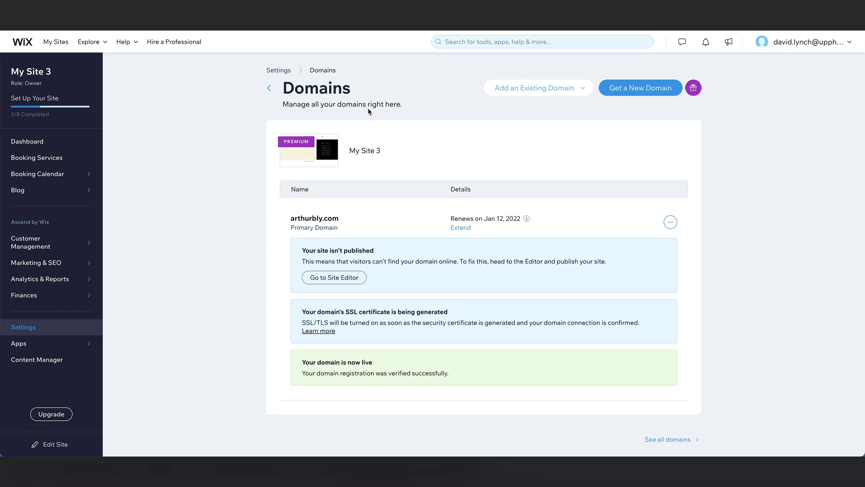
pyautogui.click(338, 278)
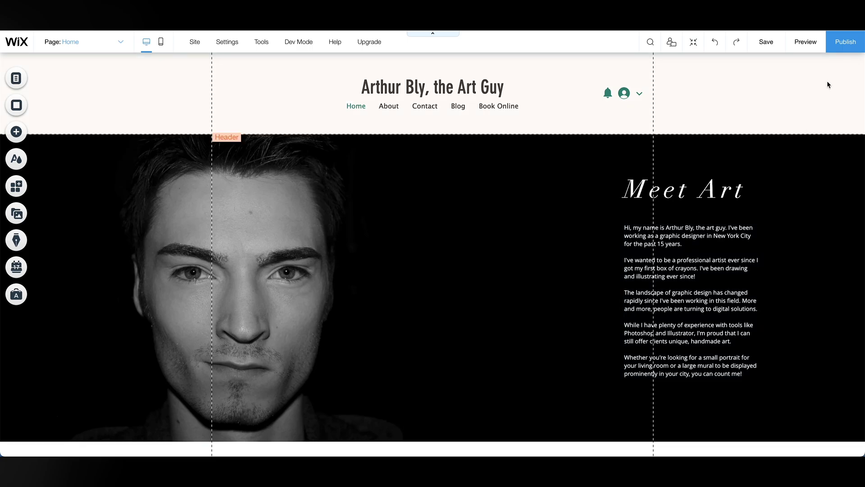
pyautogui.click(841, 40)
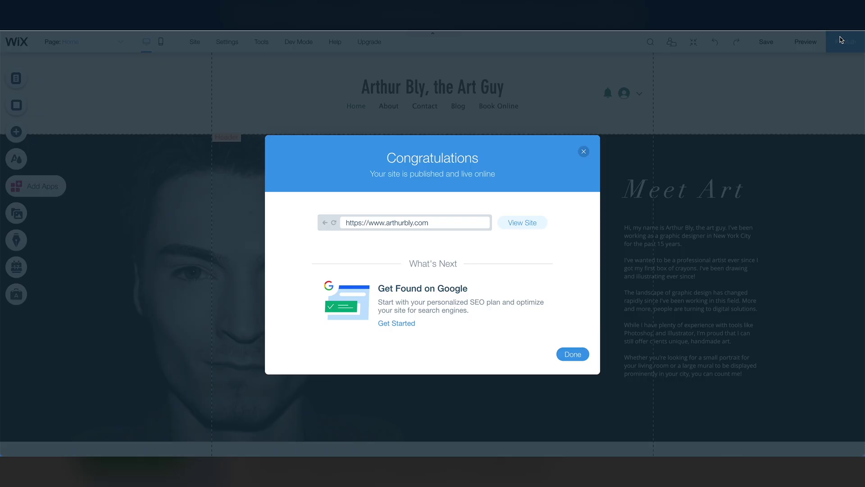